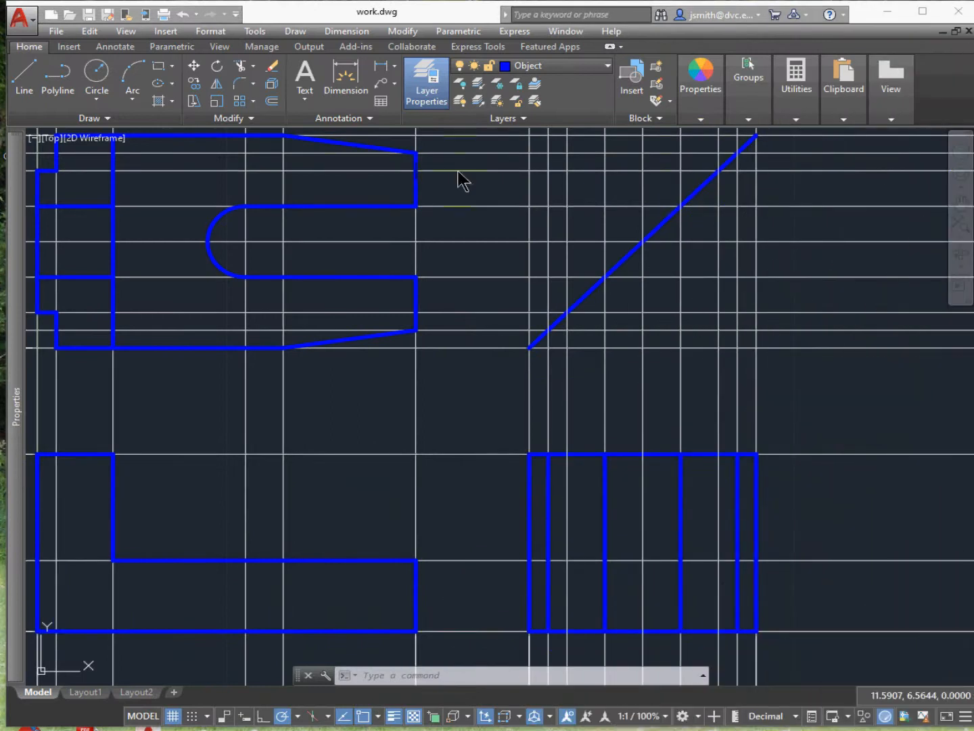
- Make Construction the current layer and draw a horizontal line about 1.91 units leftward from the top of the side view's second inner vertical line
left_click(426, 81)
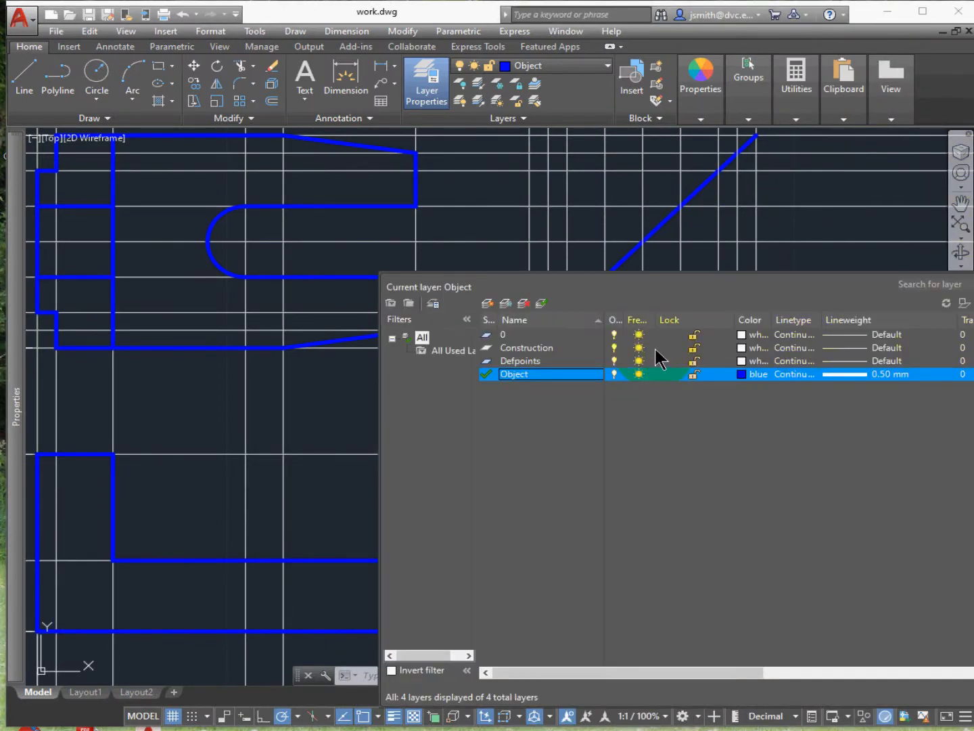
left_click(582, 349)
left_click(539, 302)
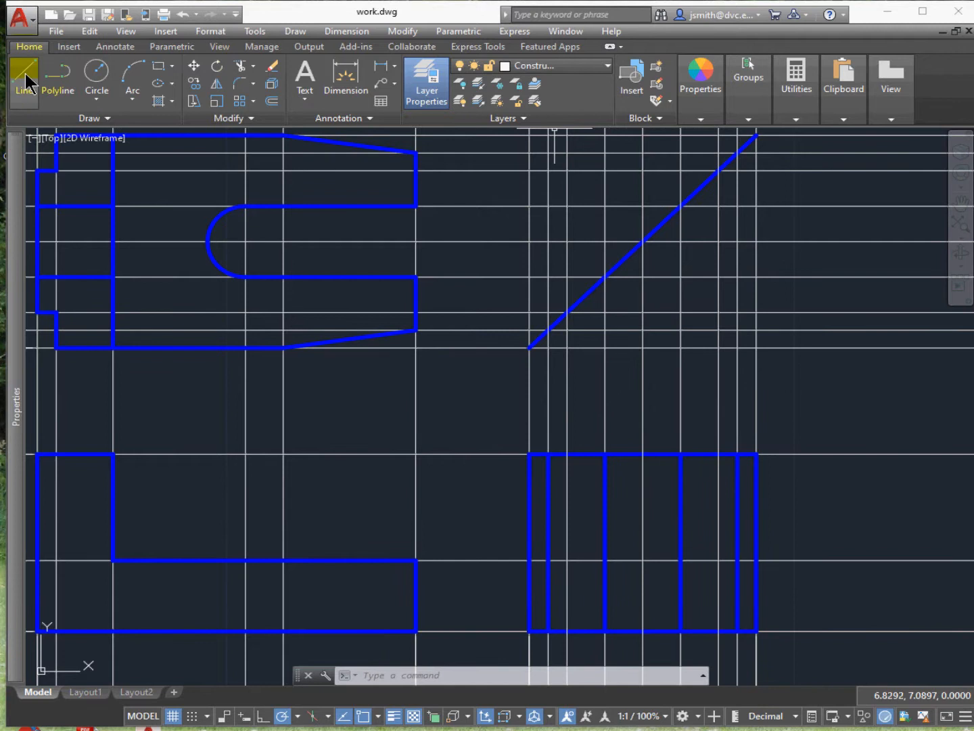
left_click(23, 76)
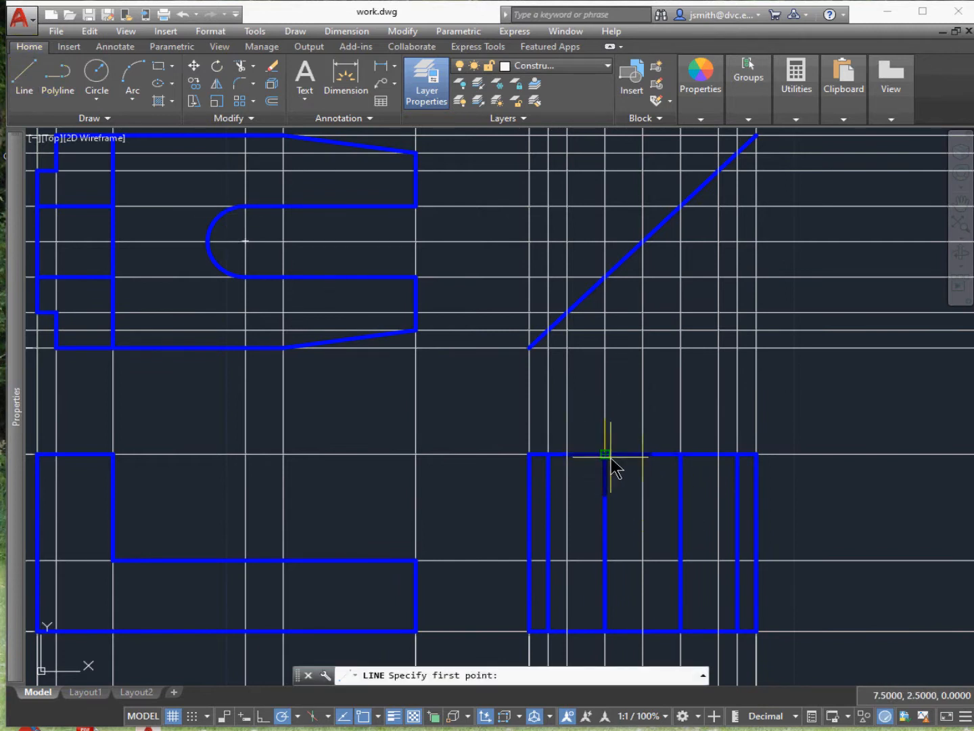
left_click(606, 453)
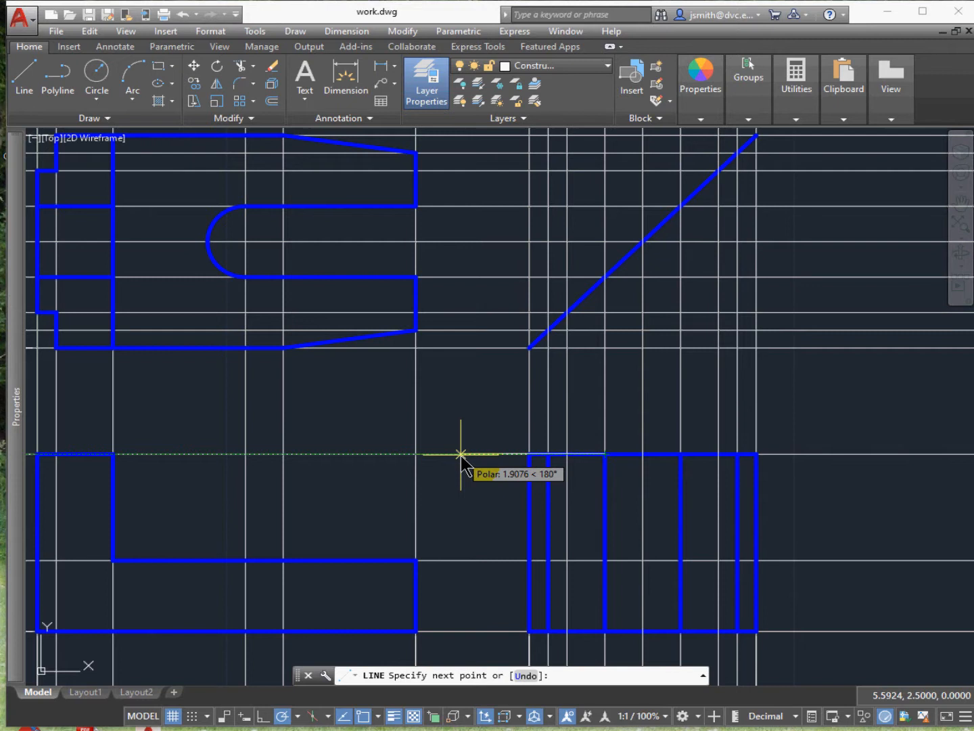
key("Escape")
- Rotate the new construction line about 30 degrees counterclockwise around its right endpoint so it slopes down across the side view's left part
type("rotat")
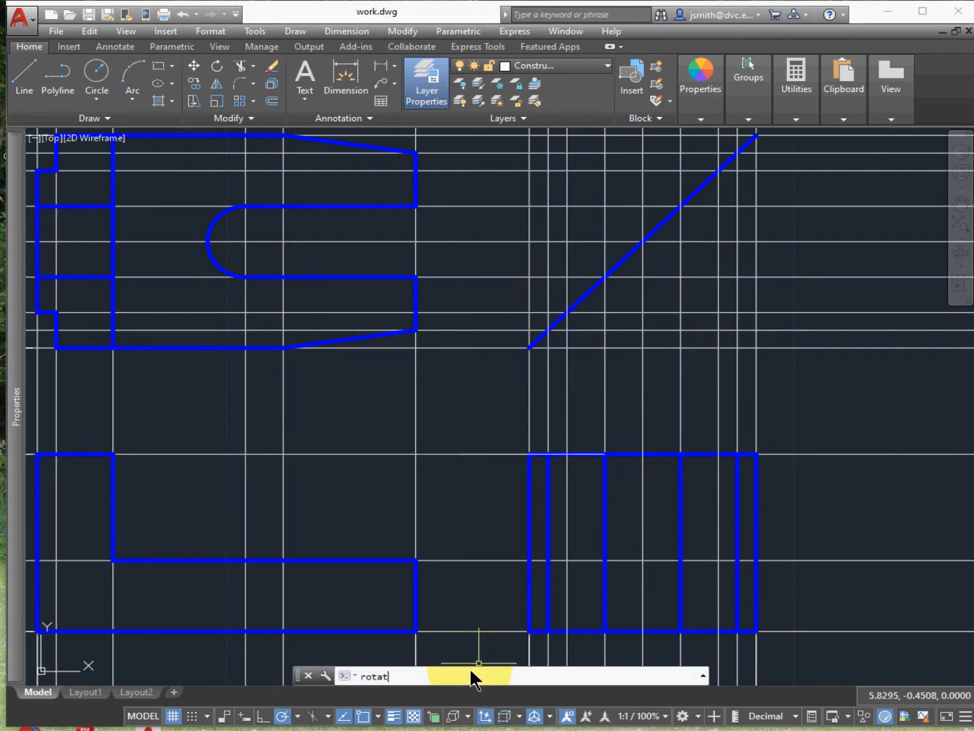
type("e")
key("Return")
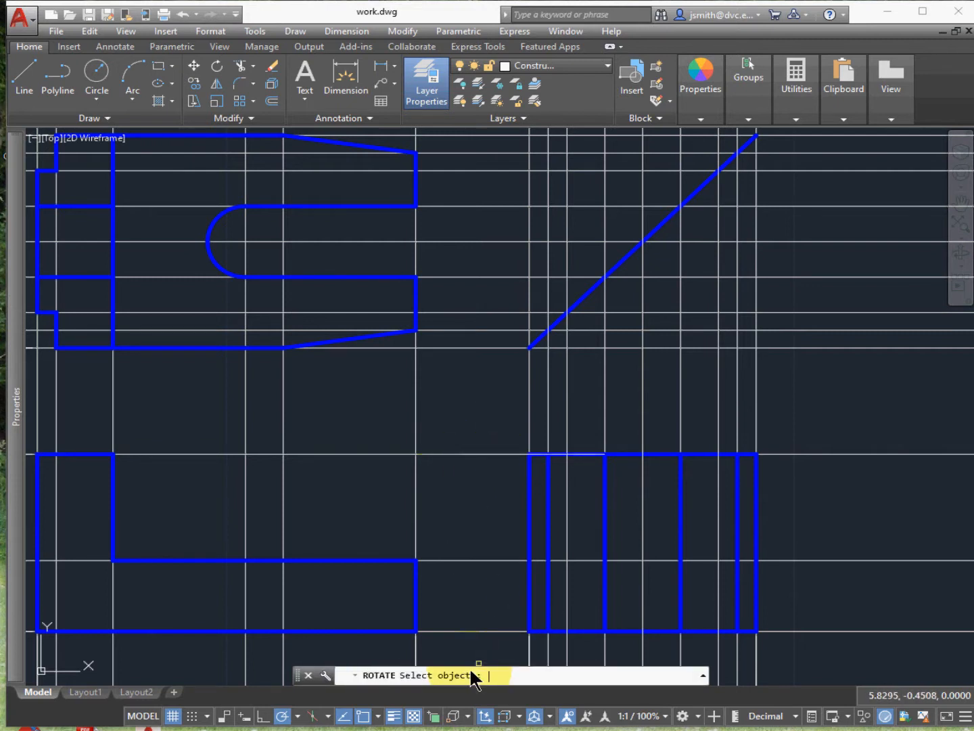
left_click(452, 384)
left_click(630, 504)
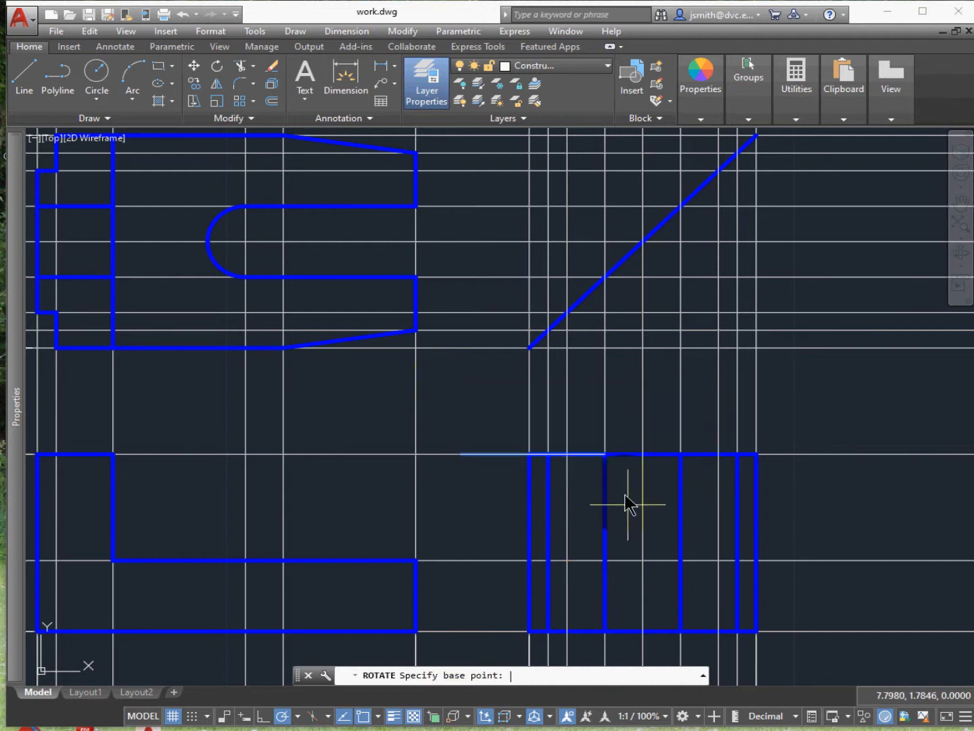
left_click(604, 453)
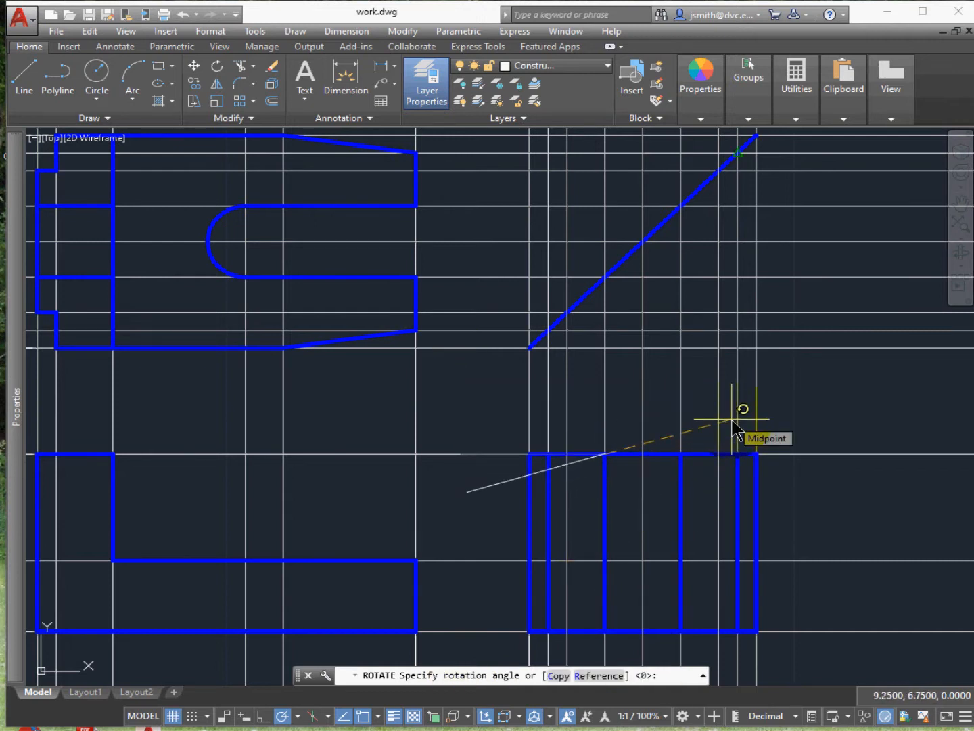
type("-")
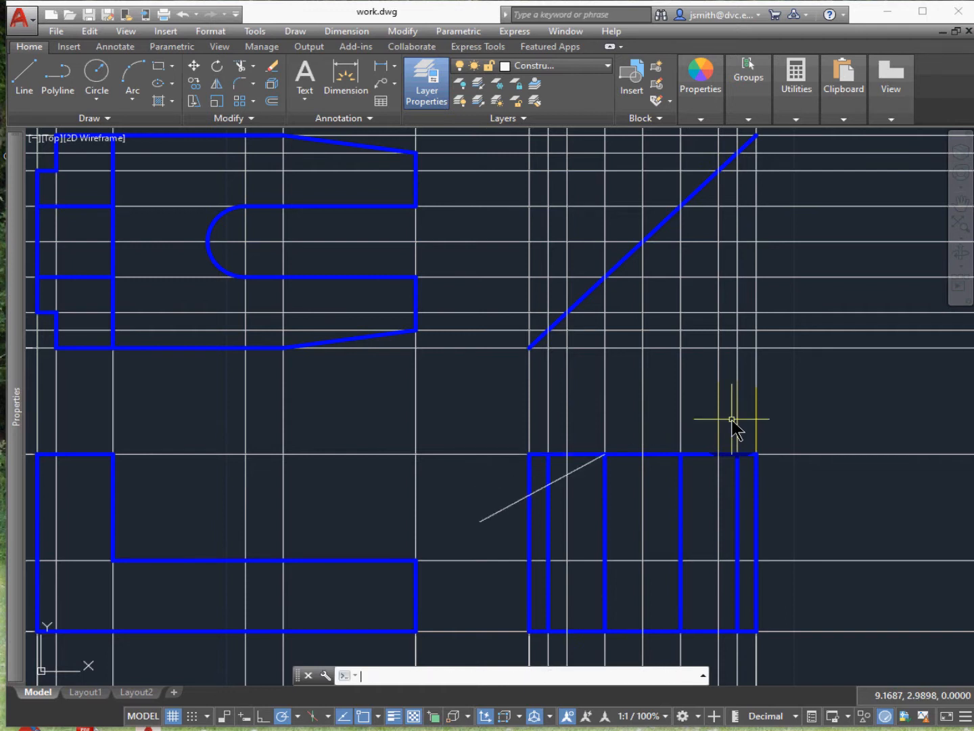
key("Return")
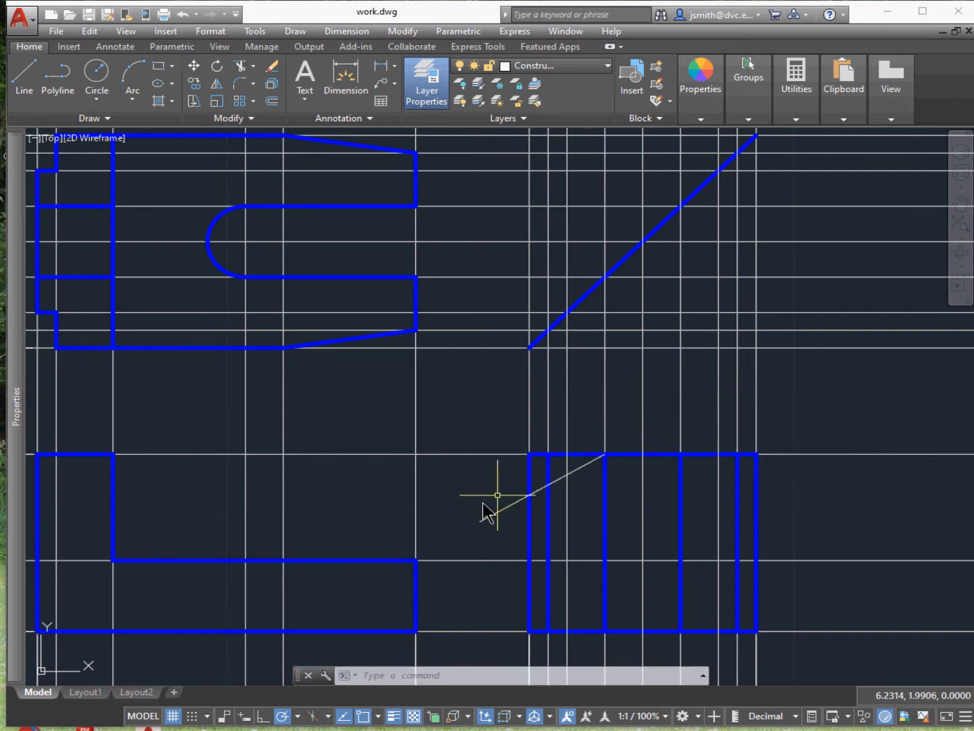
type("mirro")
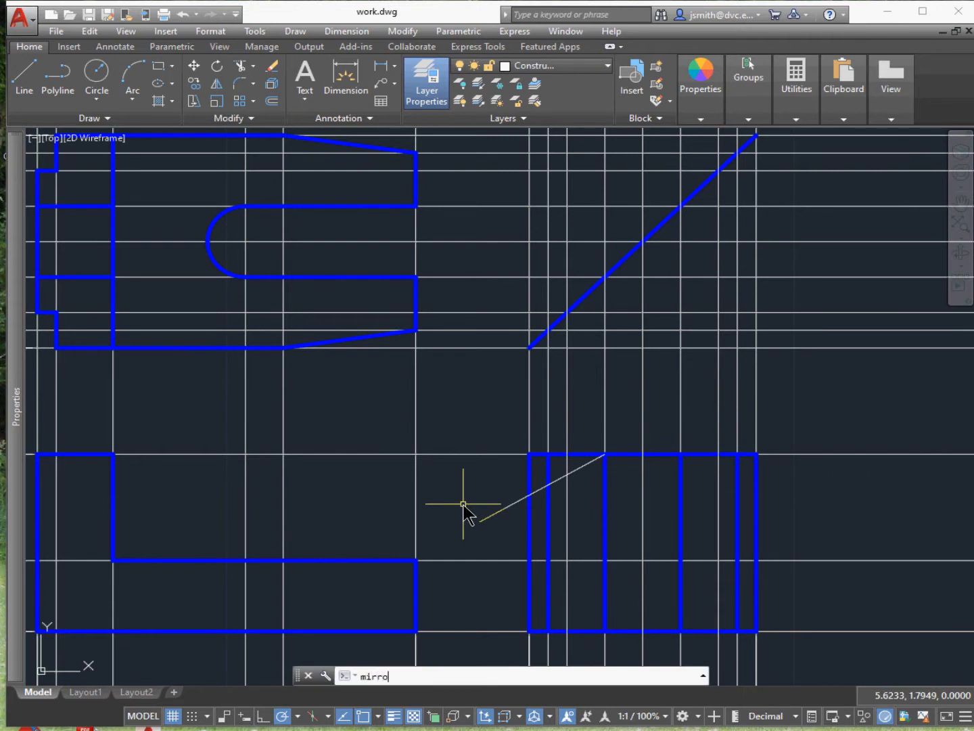
type("r")
key("Return")
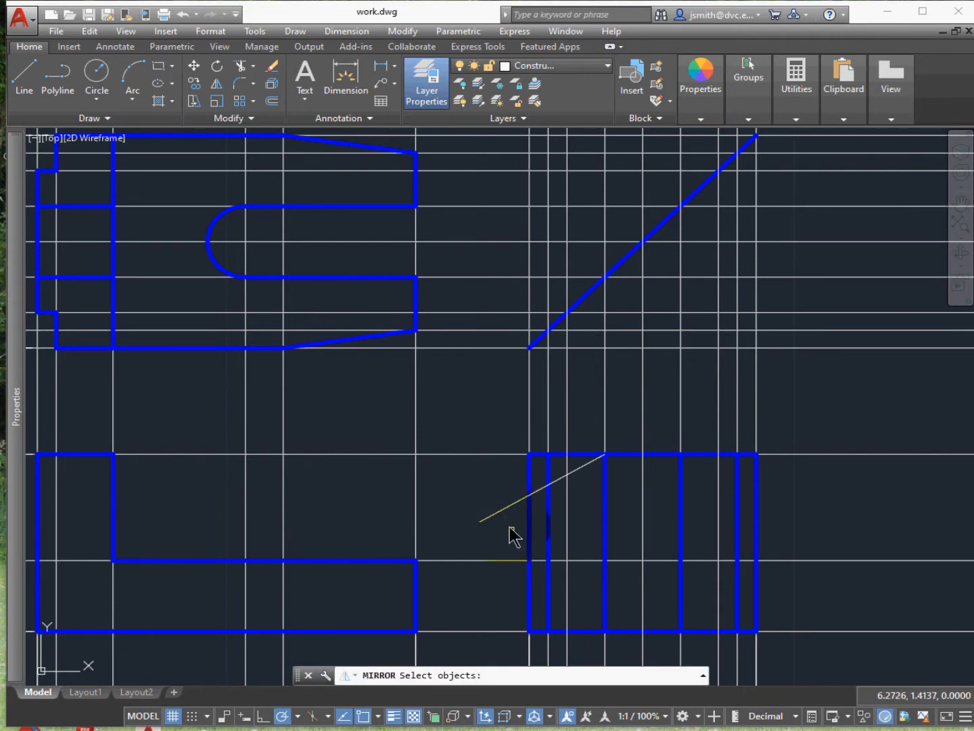
left_click(494, 500)
key("Return")
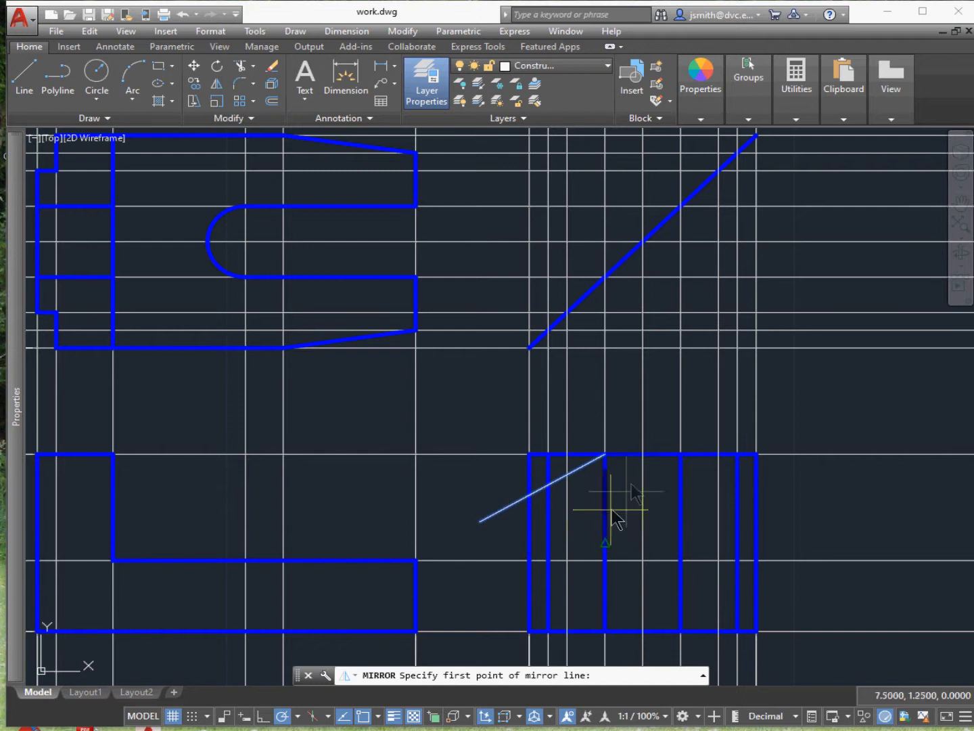
left_click(647, 462)
left_click(652, 502)
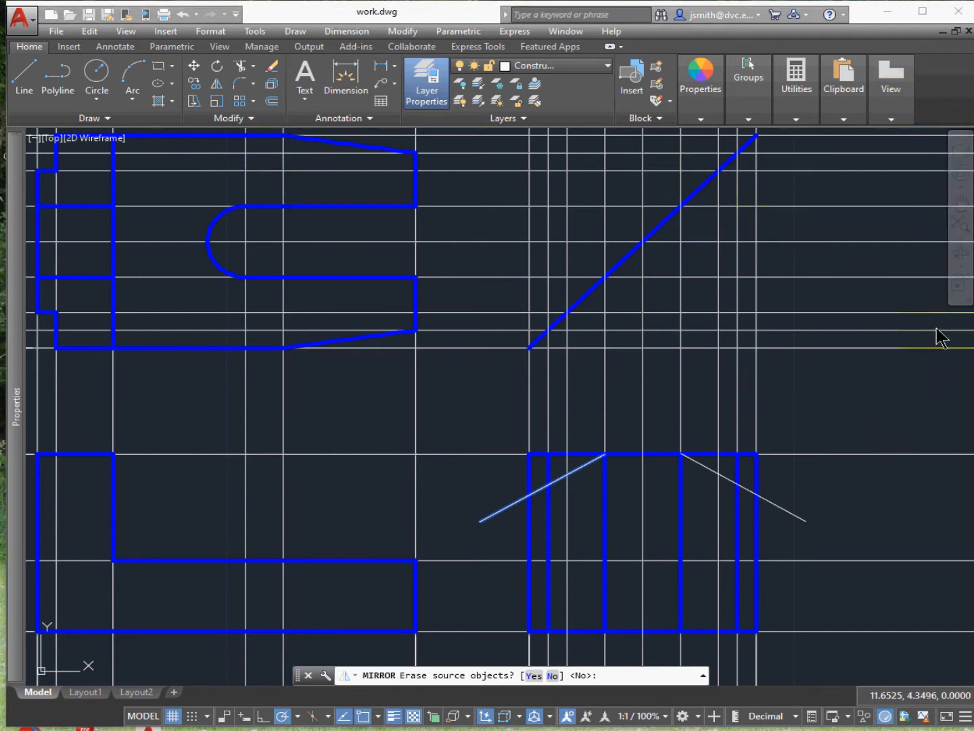
left_click(426, 81)
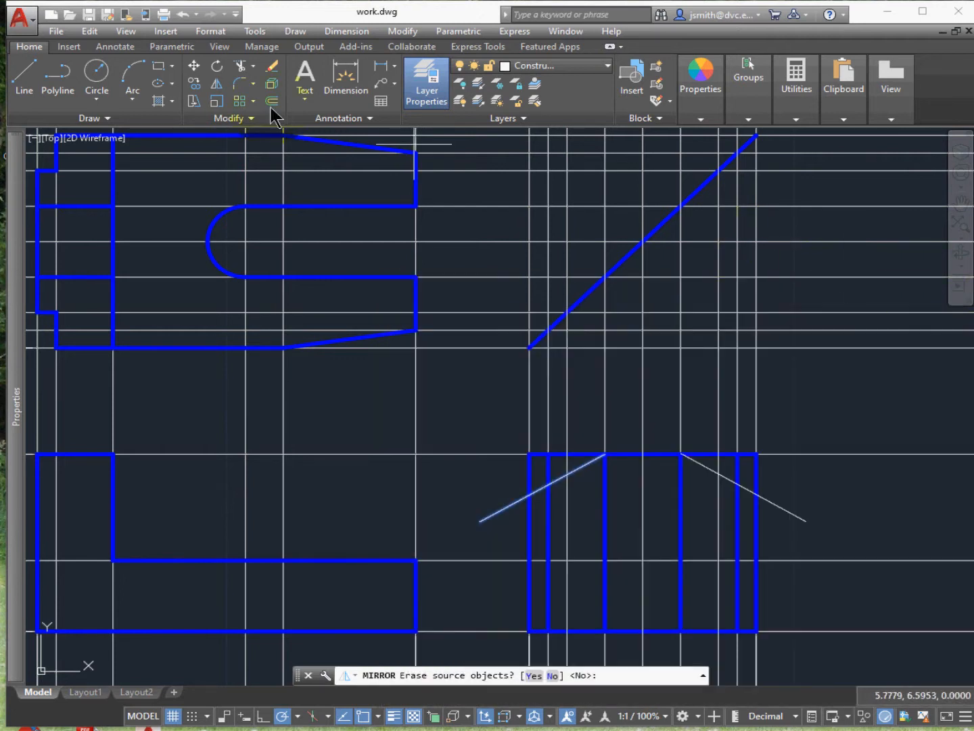
- Add a horizontal construction line through the intersection of the sloping line and the vertical construction line at X 7.0 in the side view
left_click(98, 118)
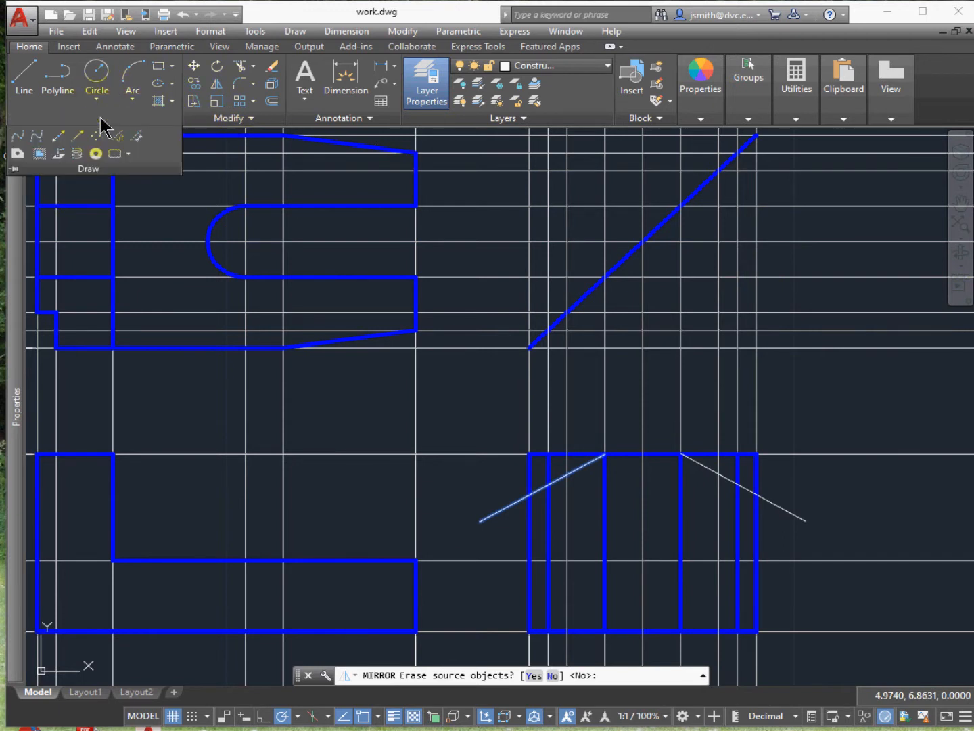
left_click(60, 138)
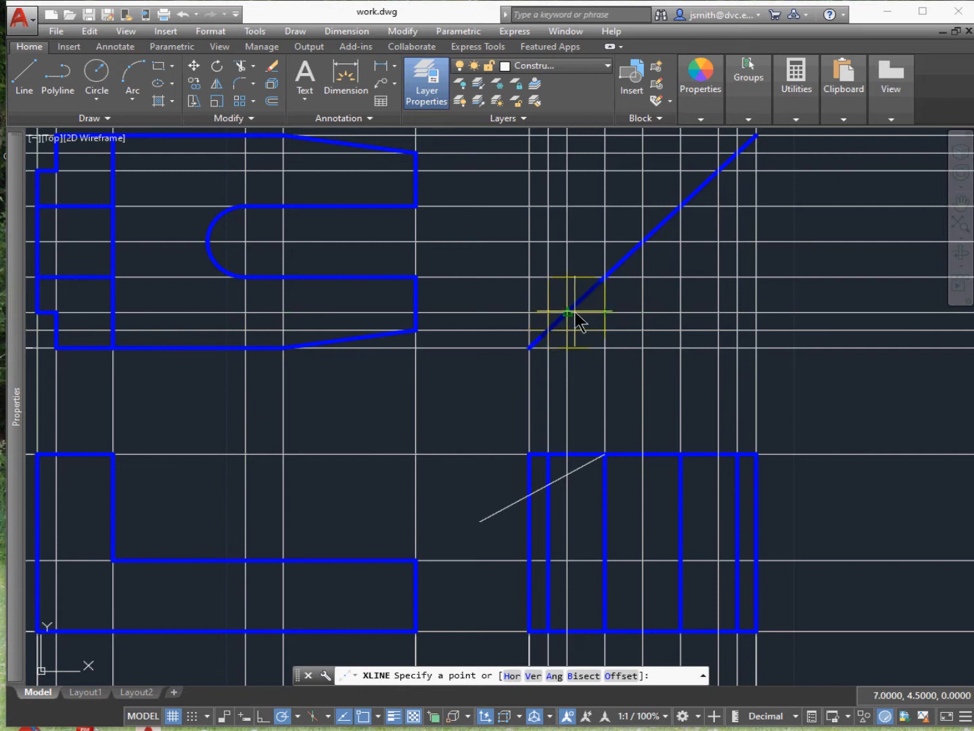
left_click(566, 473)
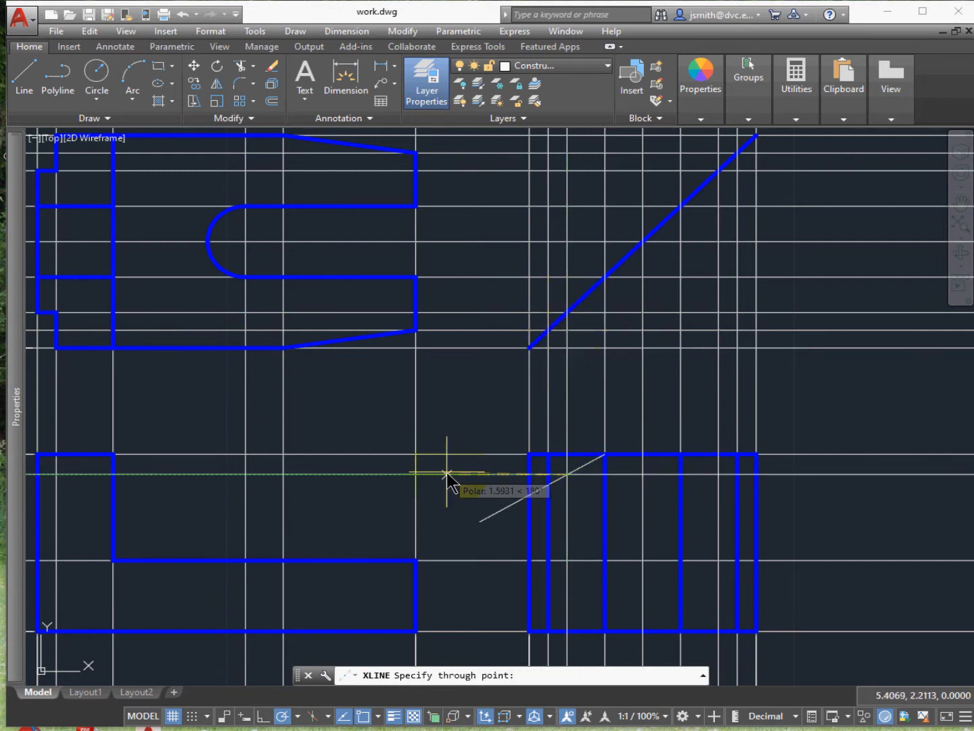
left_click(368, 475)
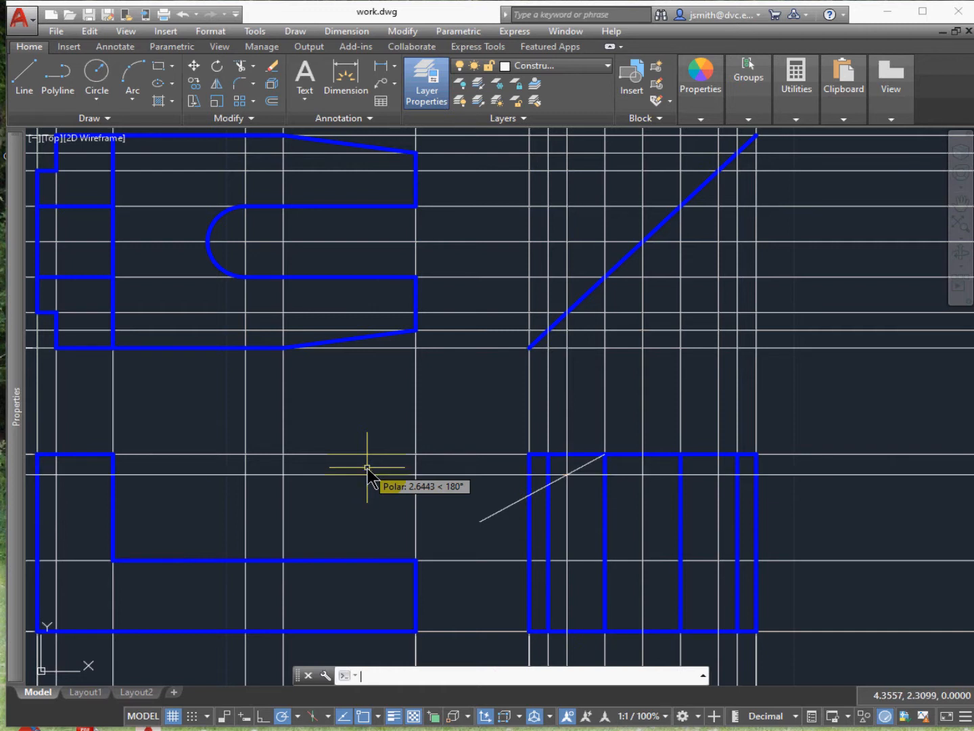
key("Return")
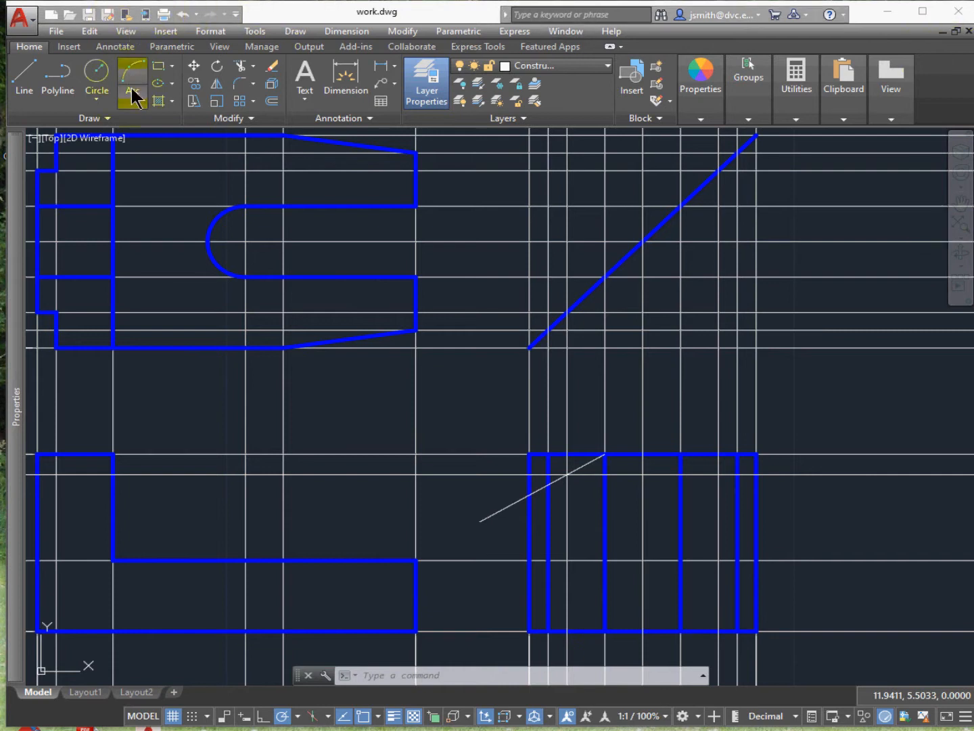
- Add a horizontal construction line through the point where the sloping line crosses the side view's first inner vertical line
left_click(116, 121)
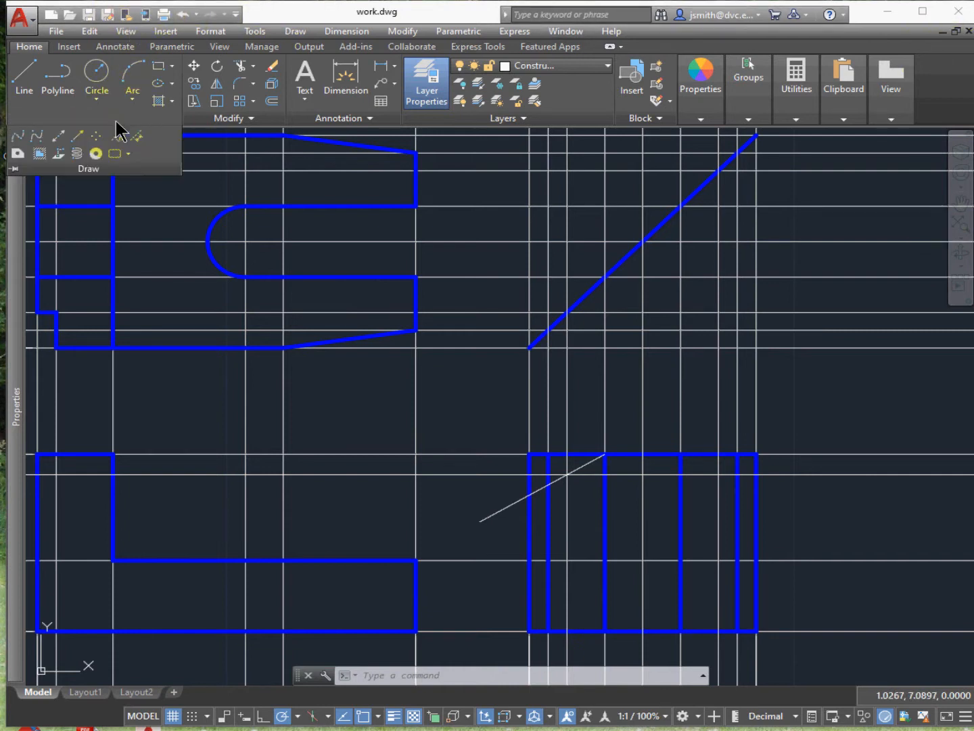
left_click(58, 138)
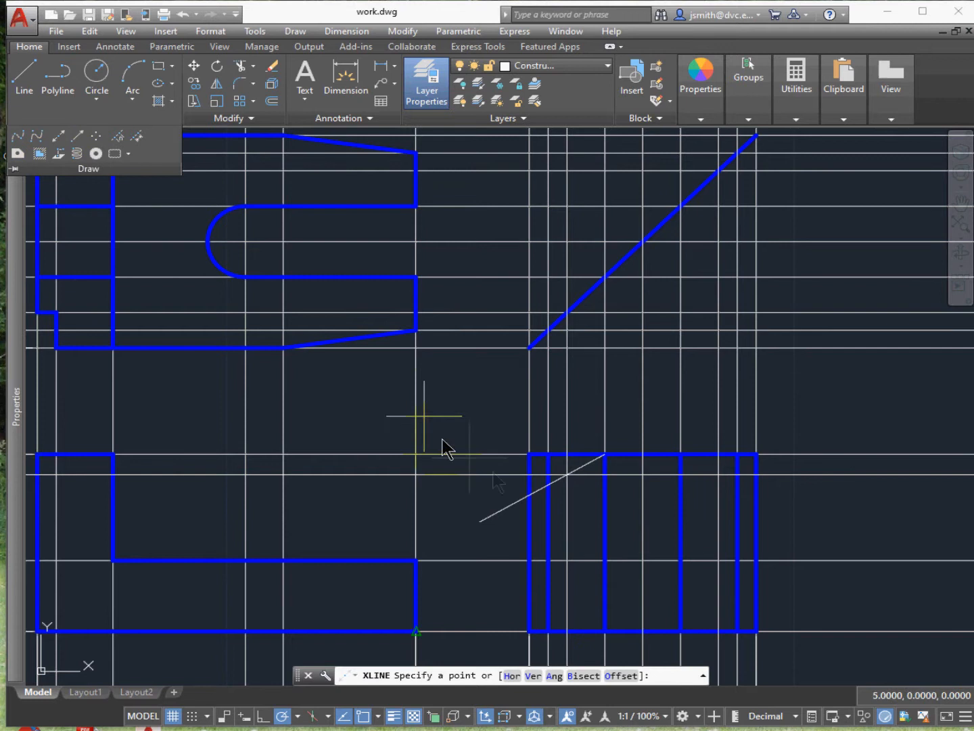
left_click(549, 486)
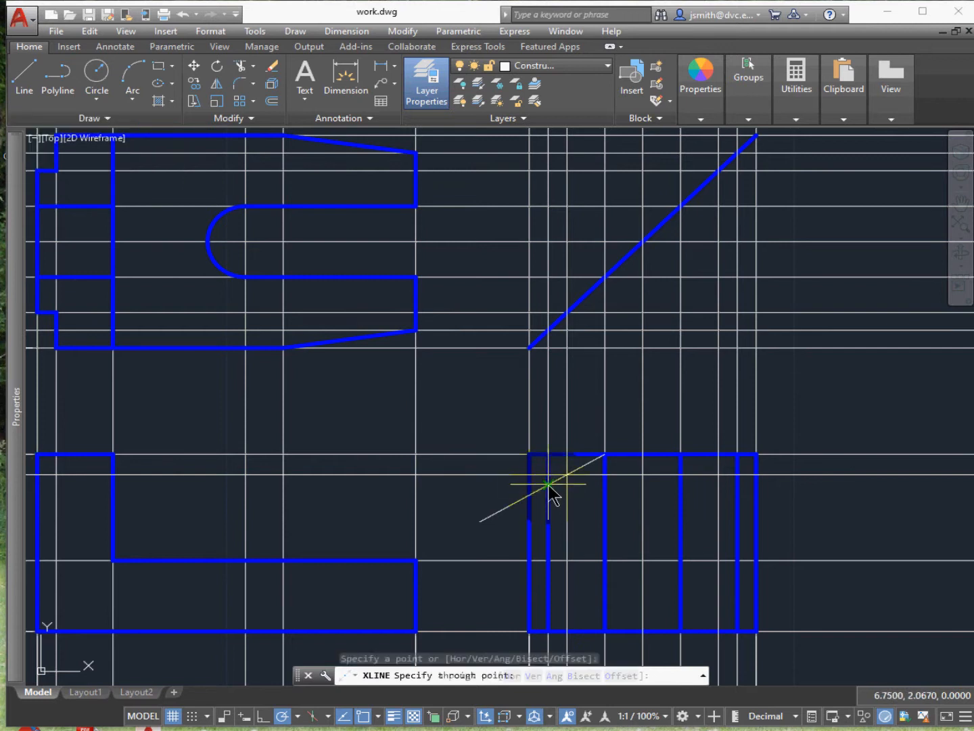
left_click(455, 485)
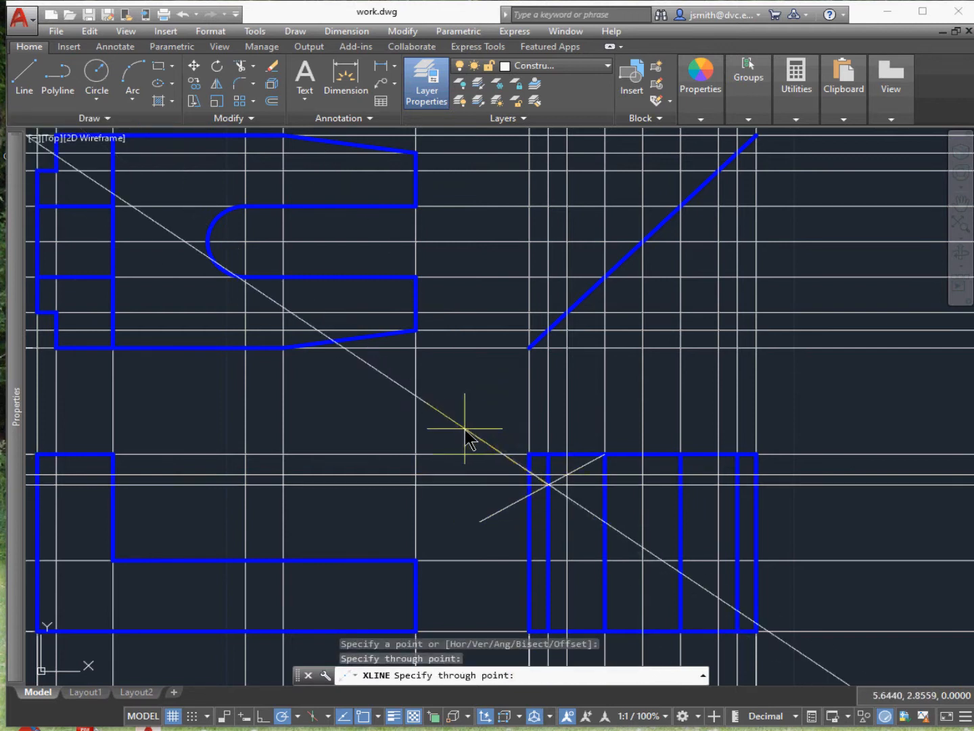
key("Escape")
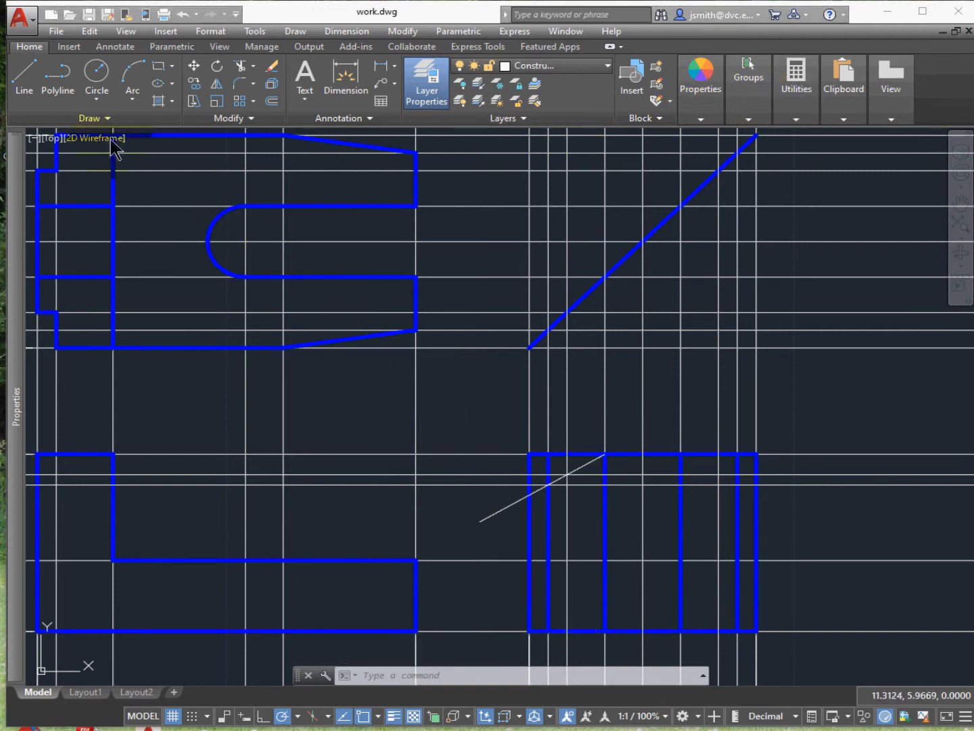
- Make Object the current layer
mouse_move(973, 348)
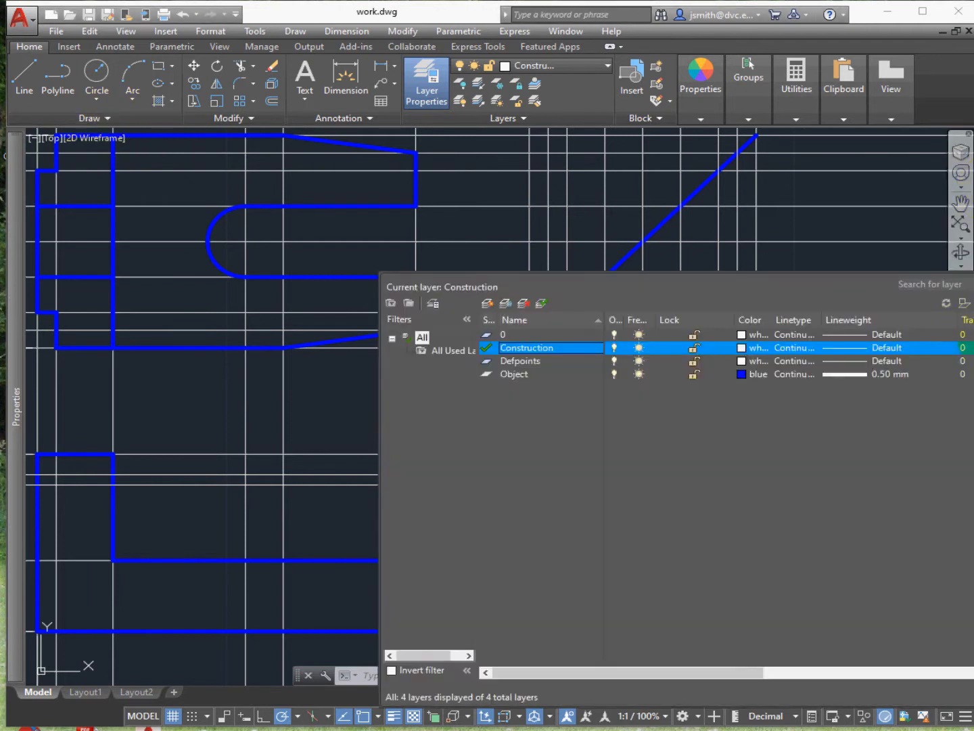
left_click(571, 373)
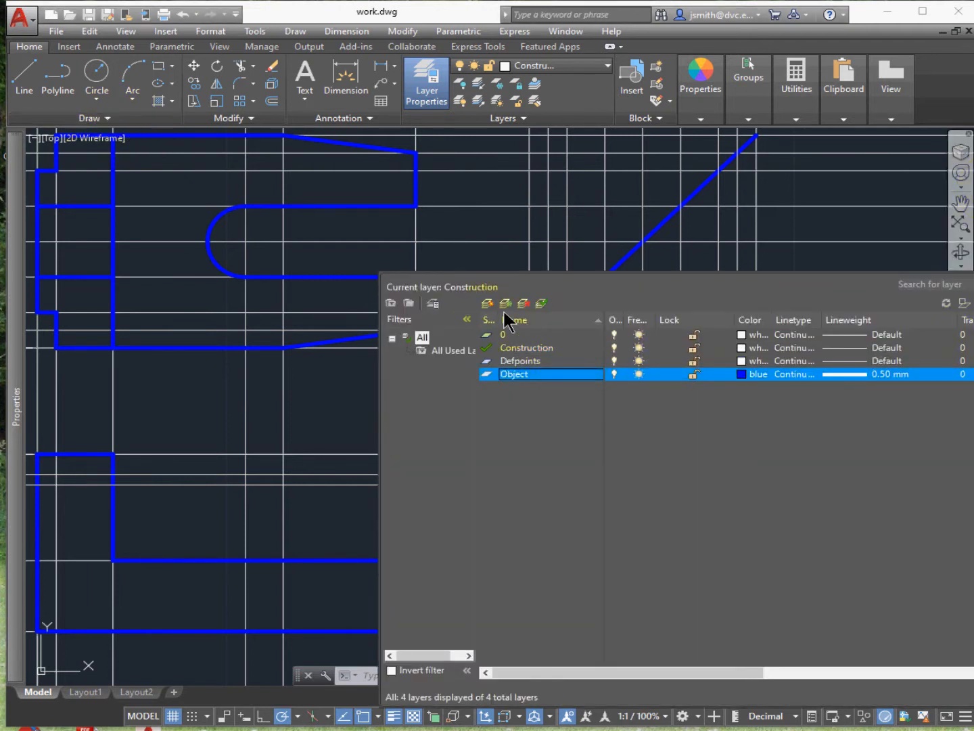
left_click(541, 304)
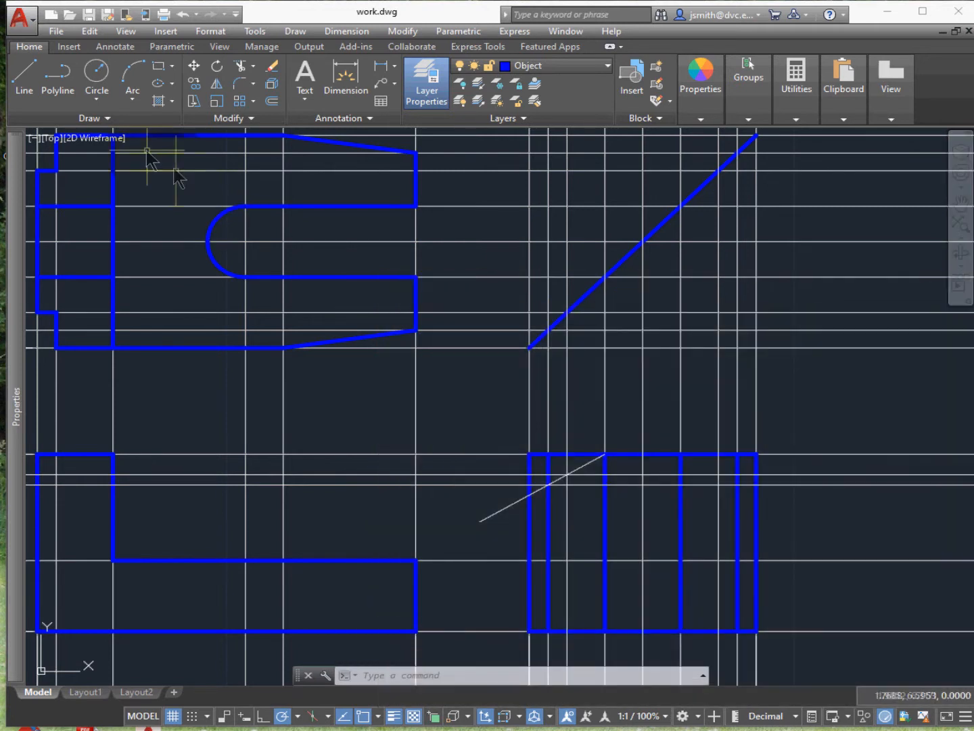
left_click(22, 83)
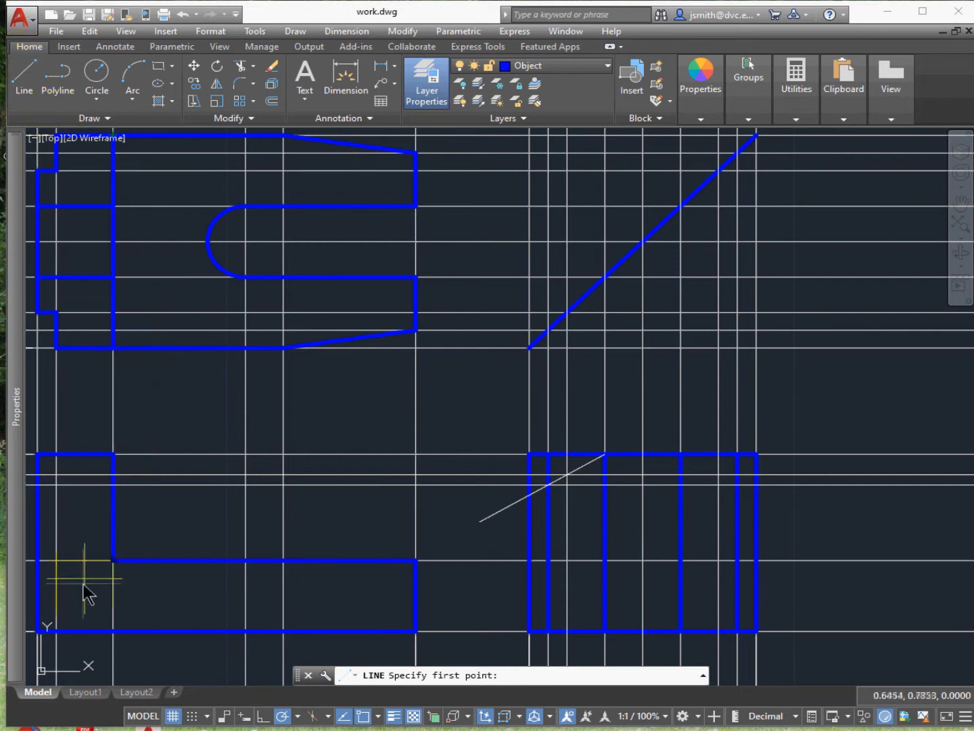
mouse_move(28, 478)
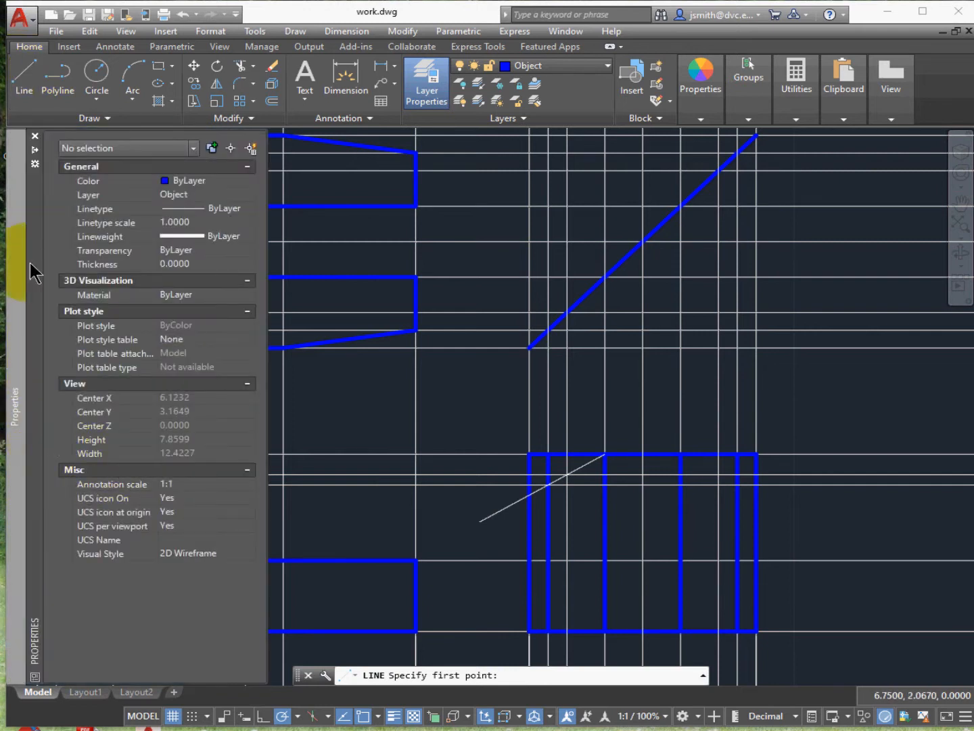
left_click(34, 149)
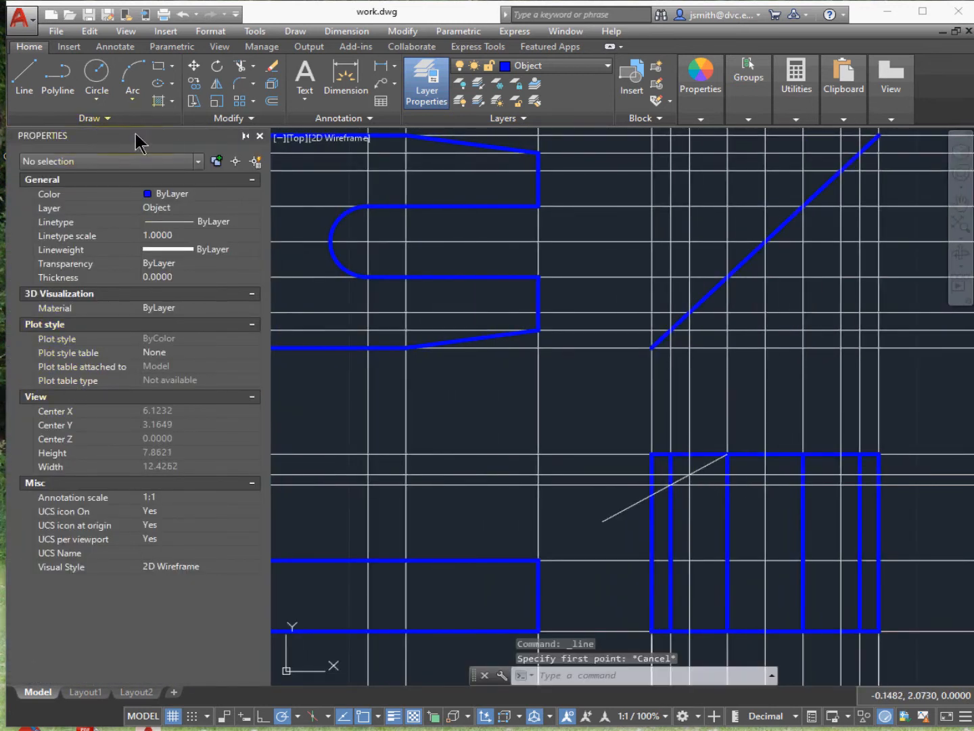
left_click(245, 137)
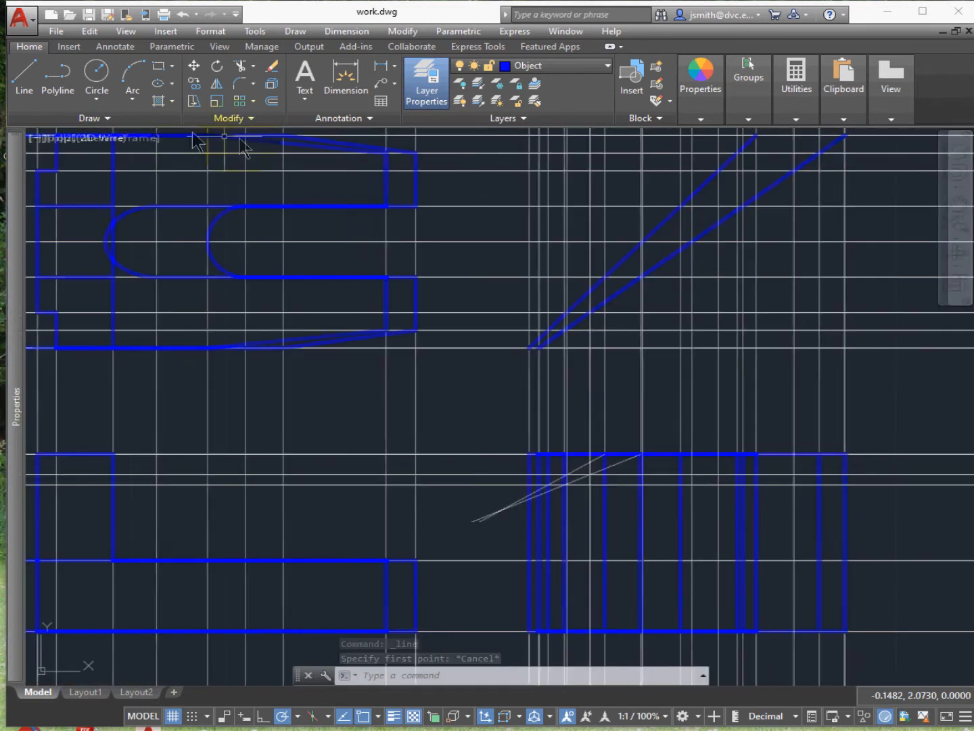
- Draw the front view's notch from its left edge along the upper new construction line 0.25 units right, then straight down to the base
left_click(25, 76)
left_click(38, 475)
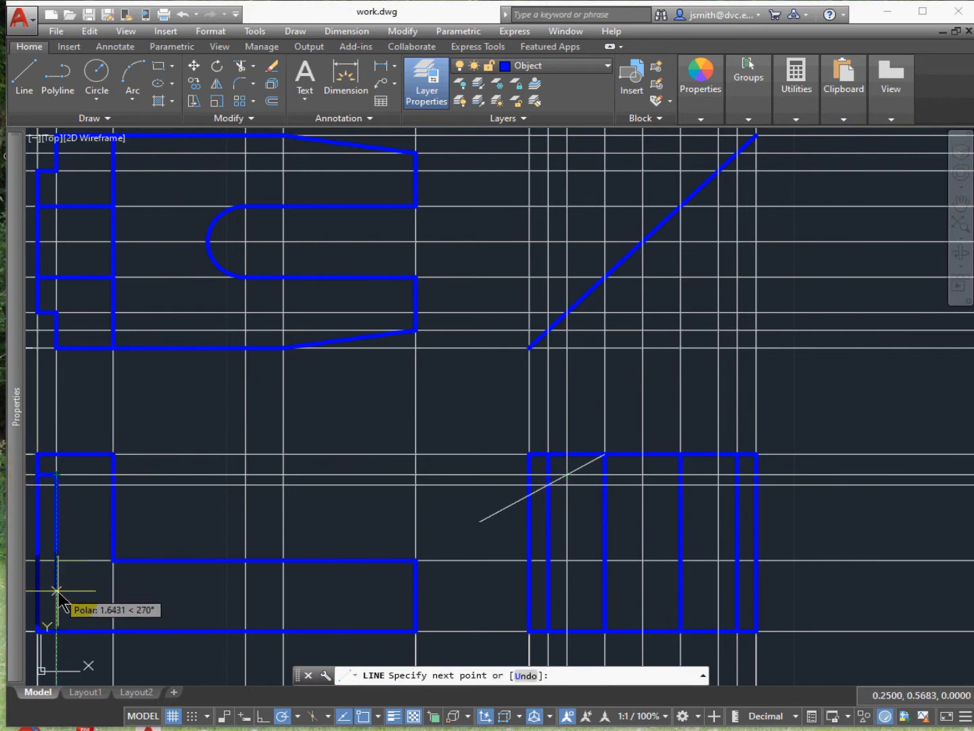
left_click(57, 630)
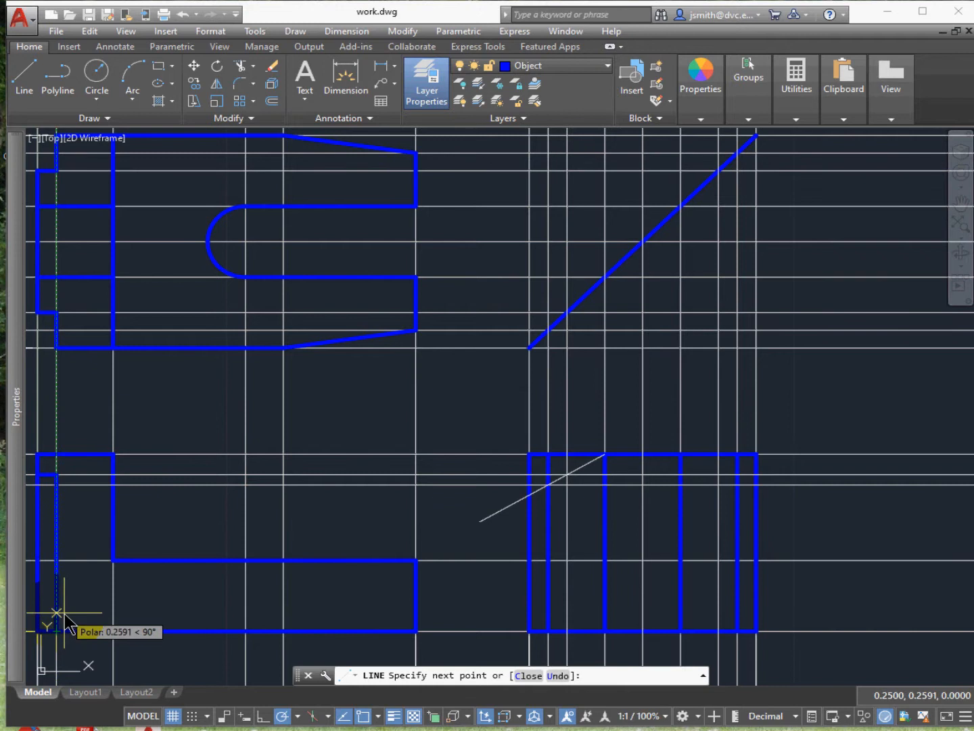
key("Return")
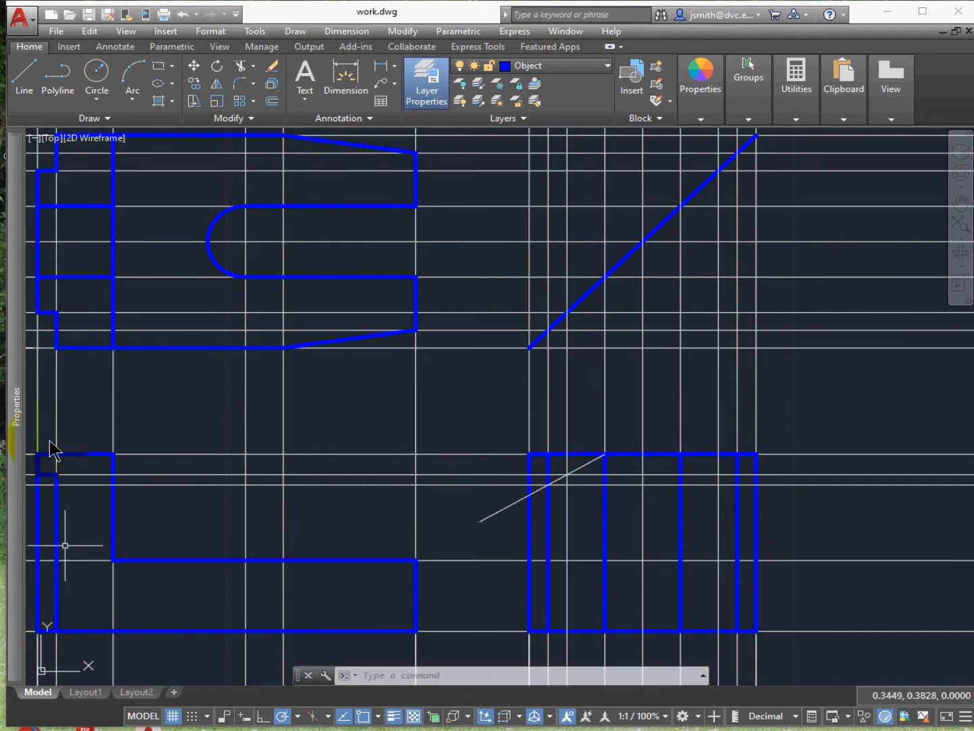
- Draw a horizontal object line in the front view along the lower new construction line, from the notch's vertical line to the upright's edge at X 1.0
left_click(24, 77)
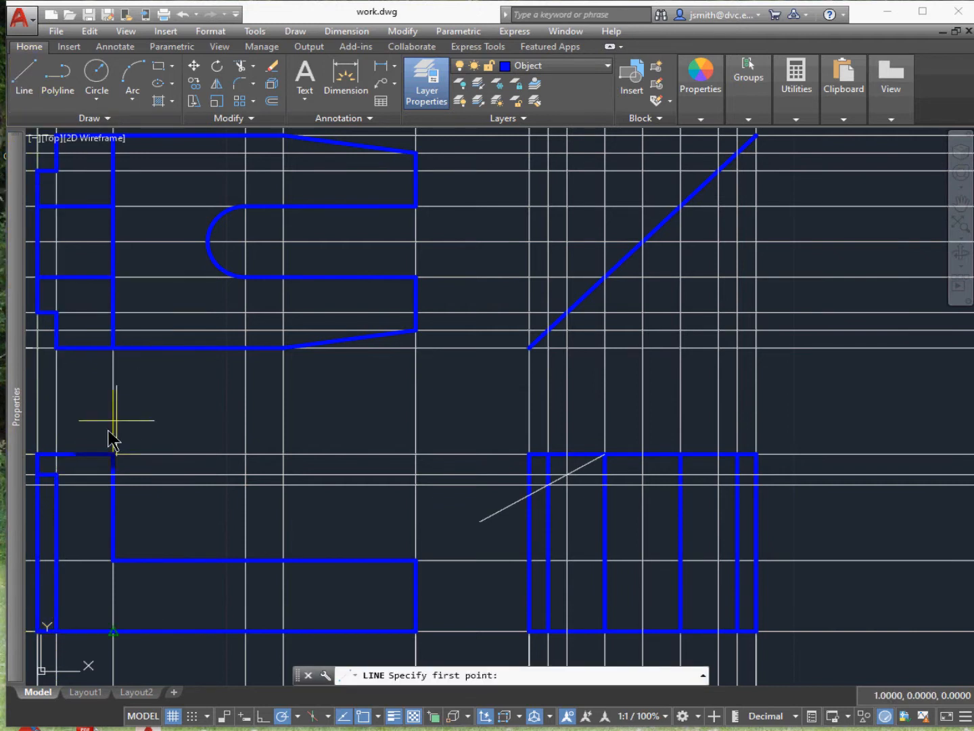
left_click(57, 483)
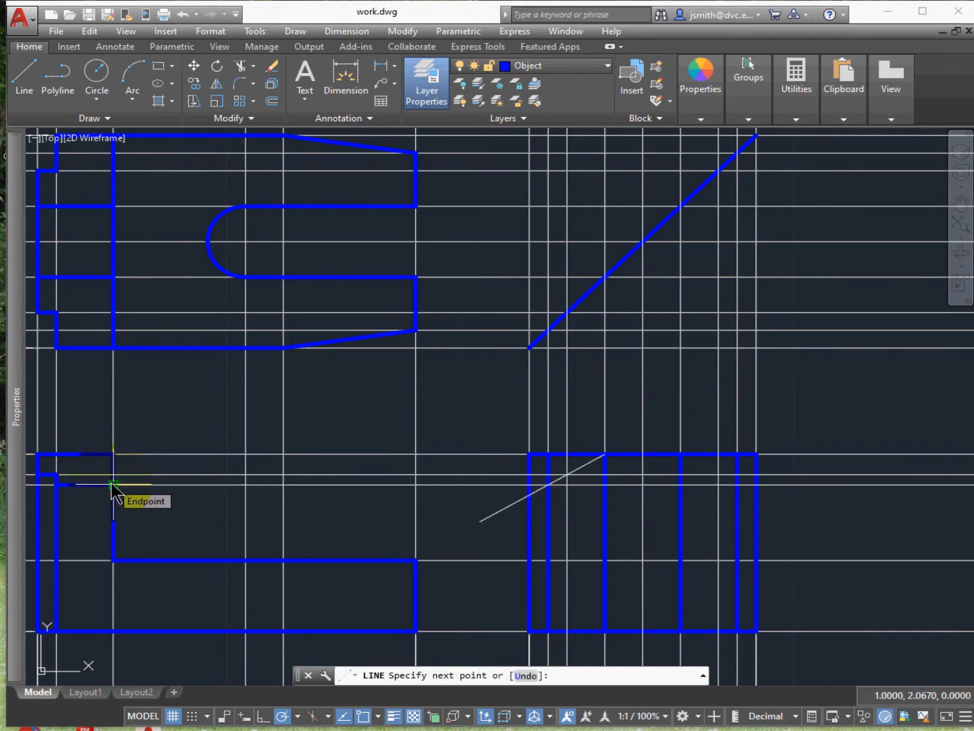
left_click(111, 483)
key("Return")
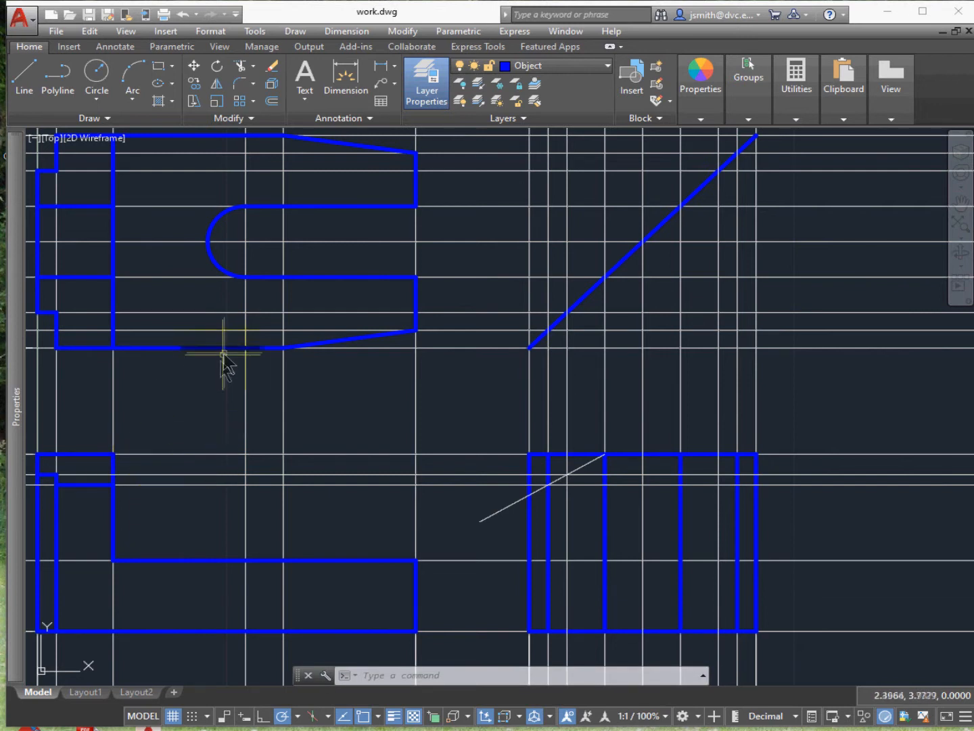
- Draw a vertical object line across the front view's base, aligned with the point where the top view's taper begins
left_click(23, 75)
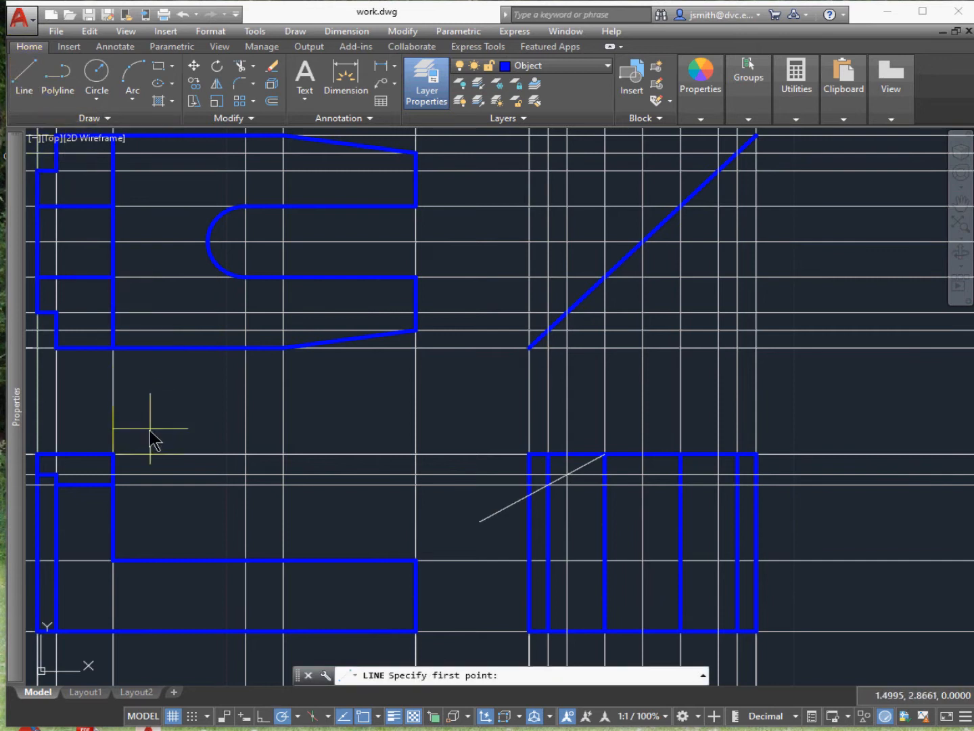
left_click(284, 560)
left_click(283, 629)
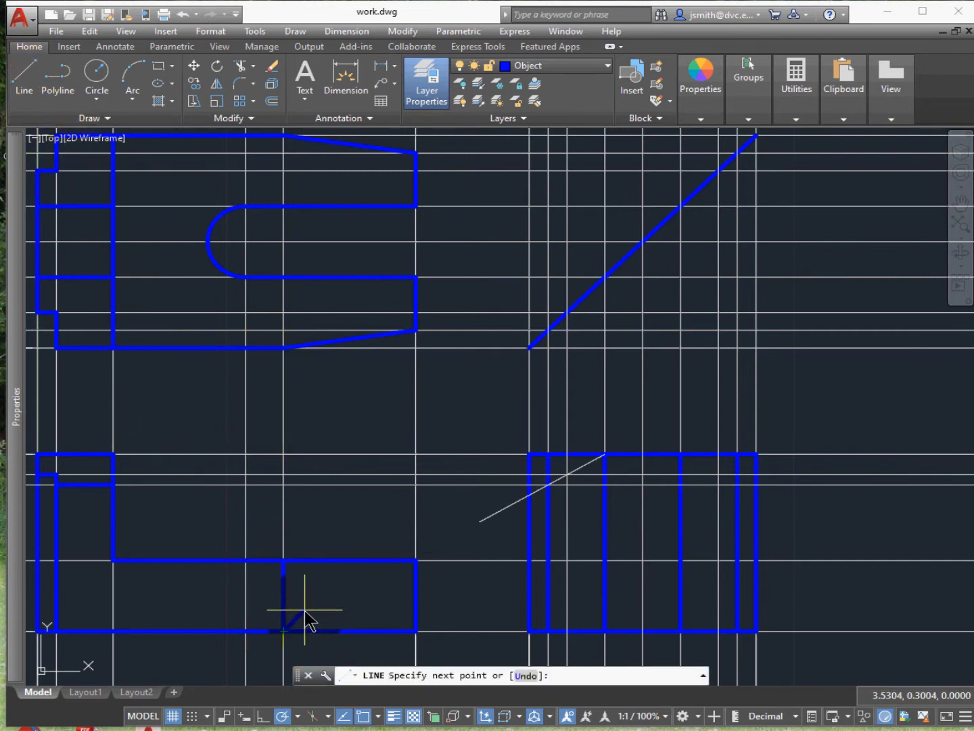
key("Return")
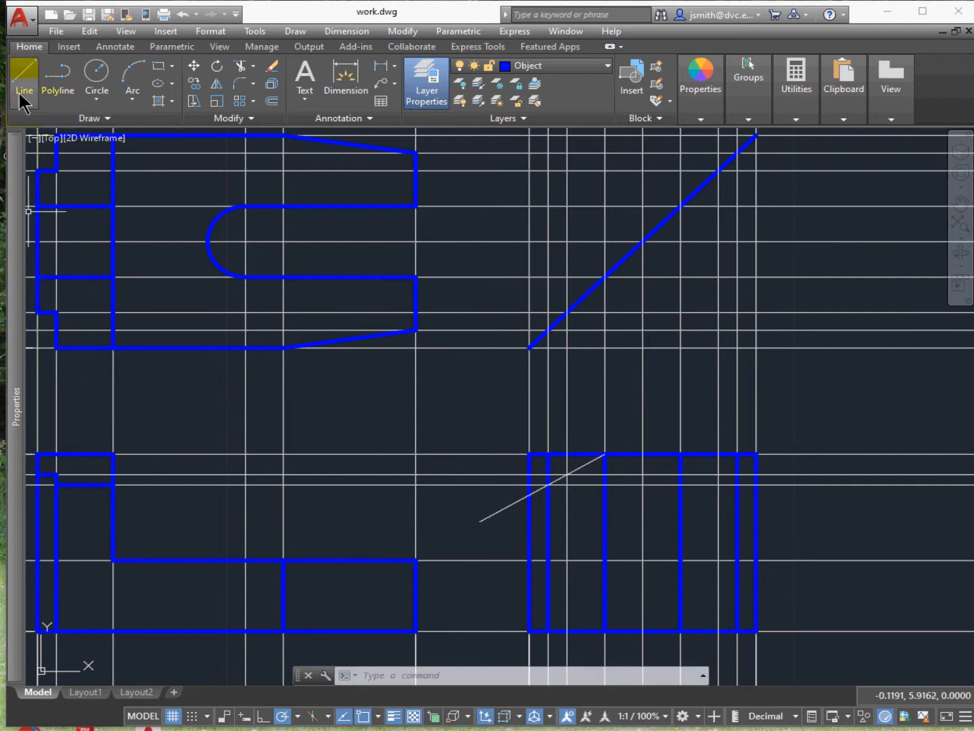
- Draw a horizontal object line across the full width of the side view at Y 1.0, ending at X 9.5
left_click(27, 74)
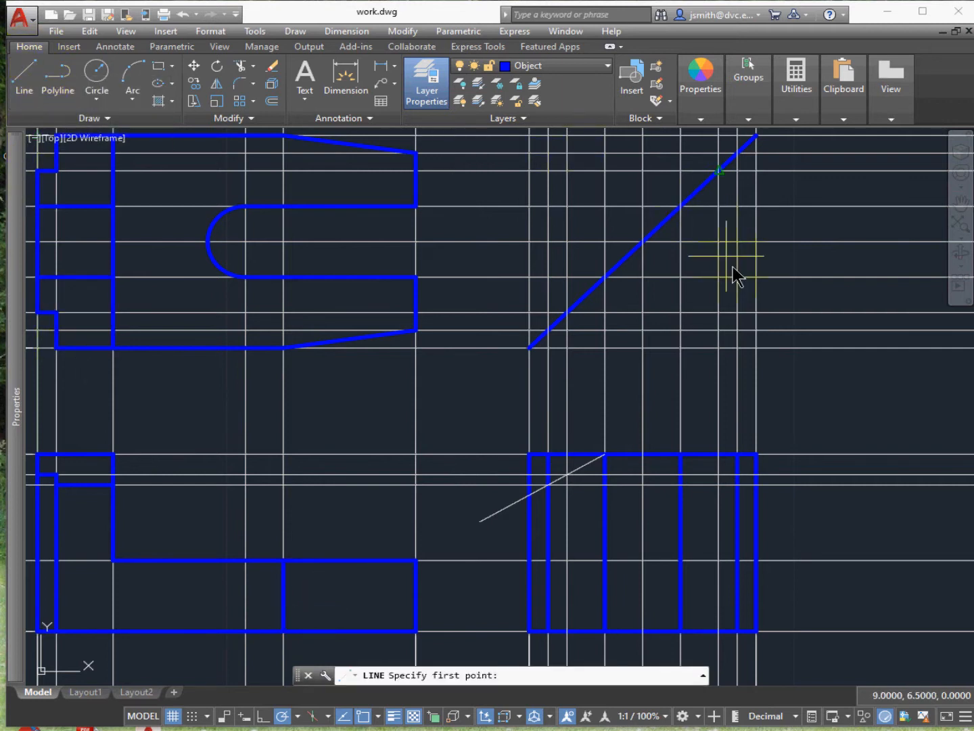
left_click(533, 561)
left_click(757, 560)
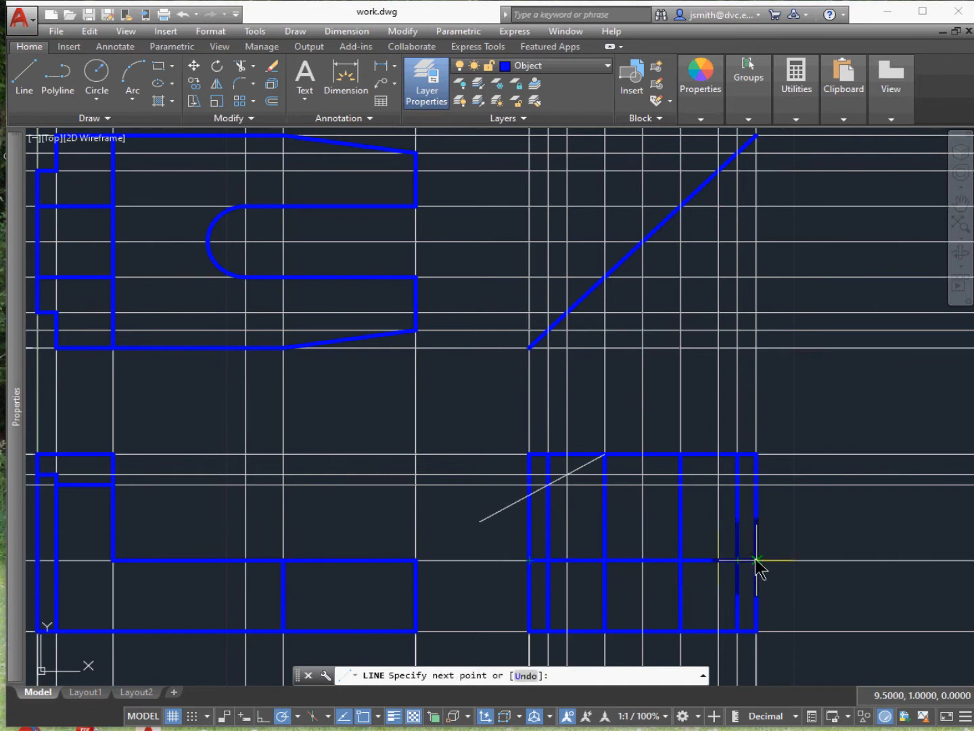
key("Return")
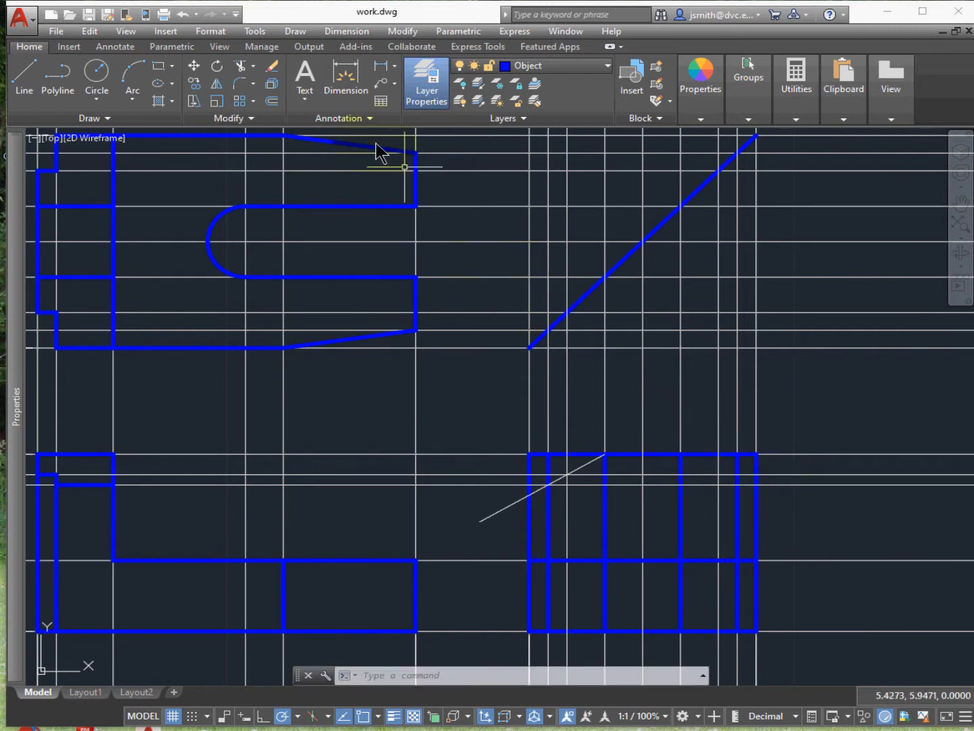
- Draw an object line over the side view's sloping construction line, from the top edge at 7.5, 2.5 down to the left outer edge
left_click(34, 75)
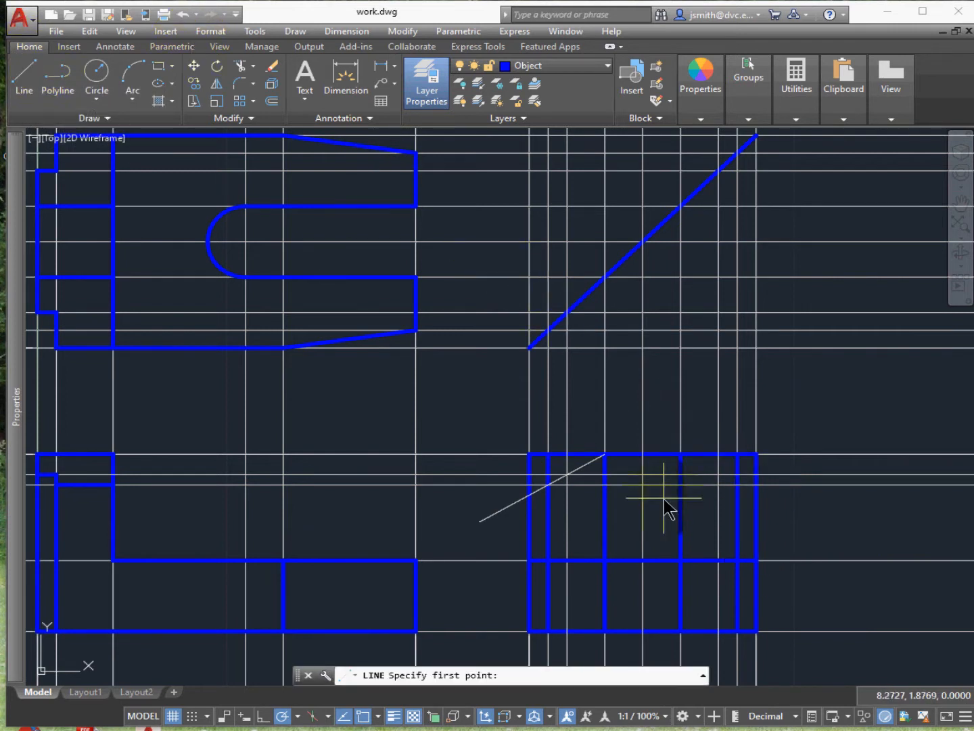
left_click(605, 453)
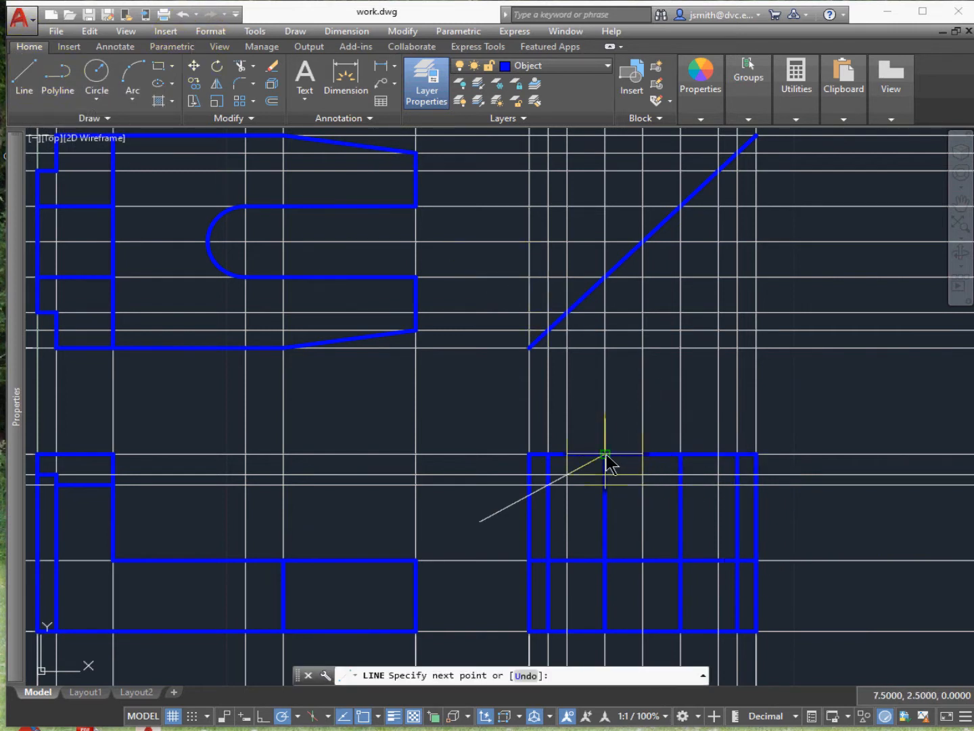
left_click(534, 498)
key("Return")
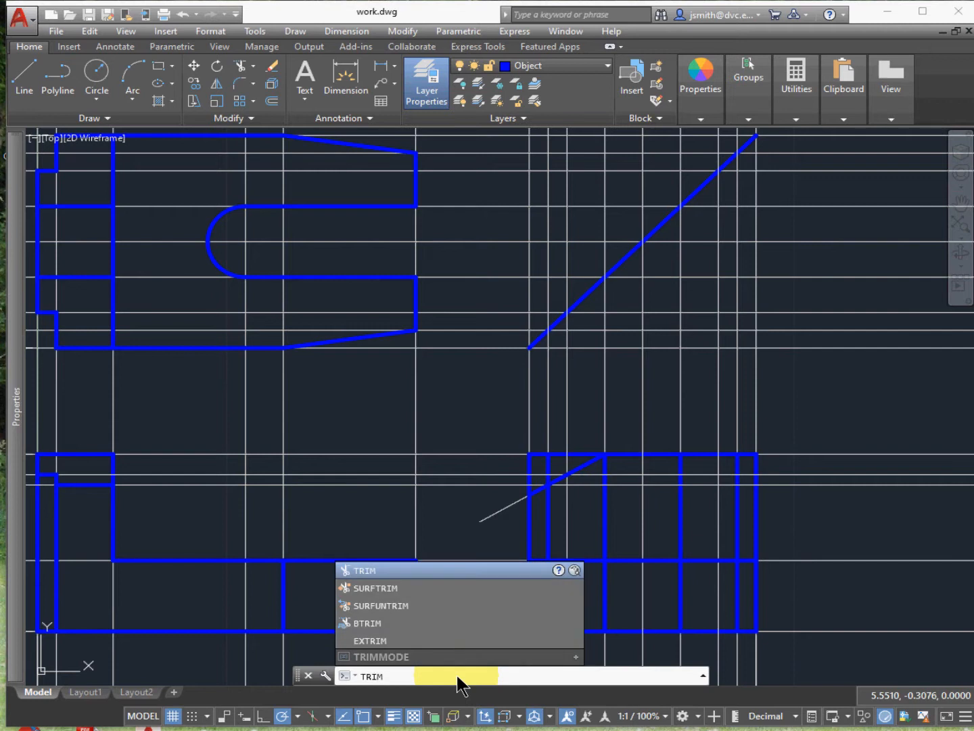
- Trim the side view's left outer edge, first inner vertical line and top edge back to the sloping line, using the whole view as cutting edges
key("Return")
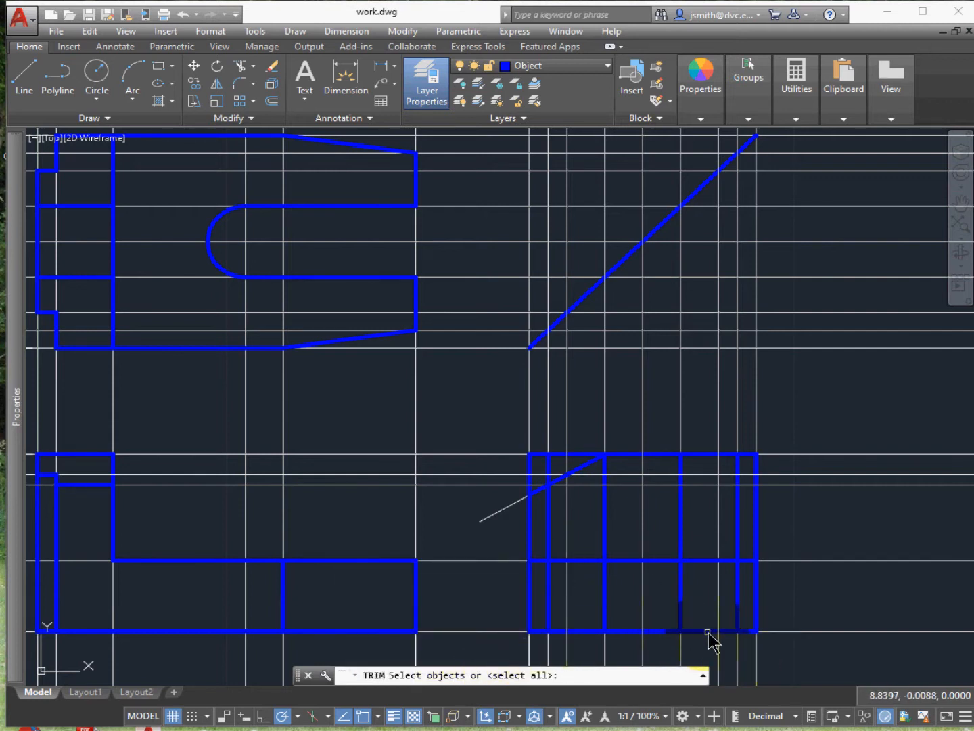
left_click(767, 648)
left_click(506, 442)
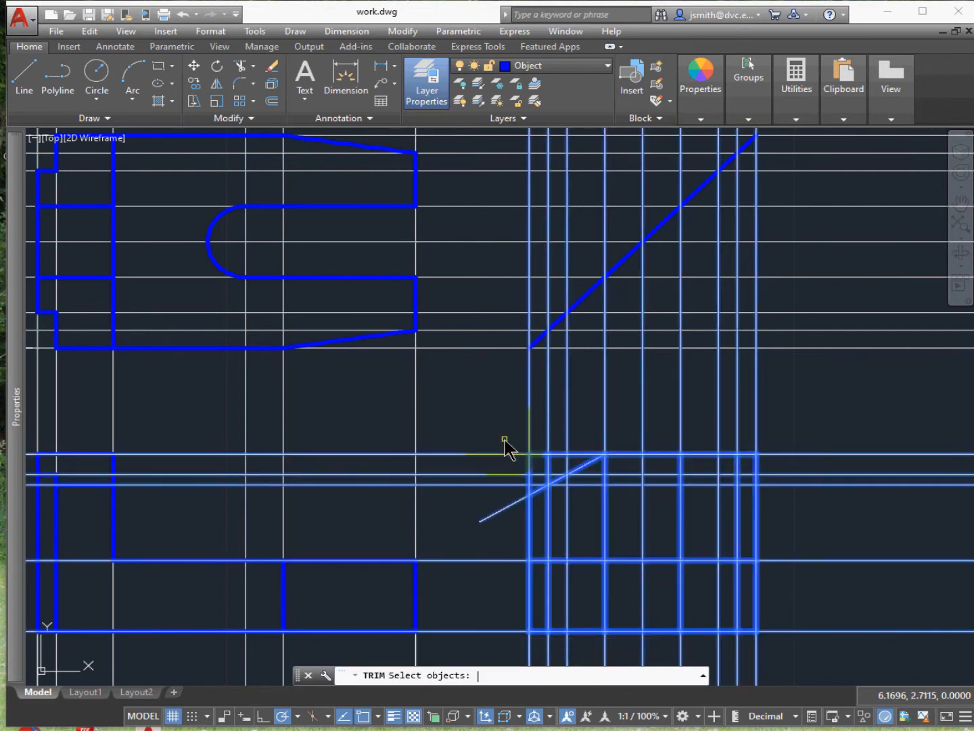
key("Return")
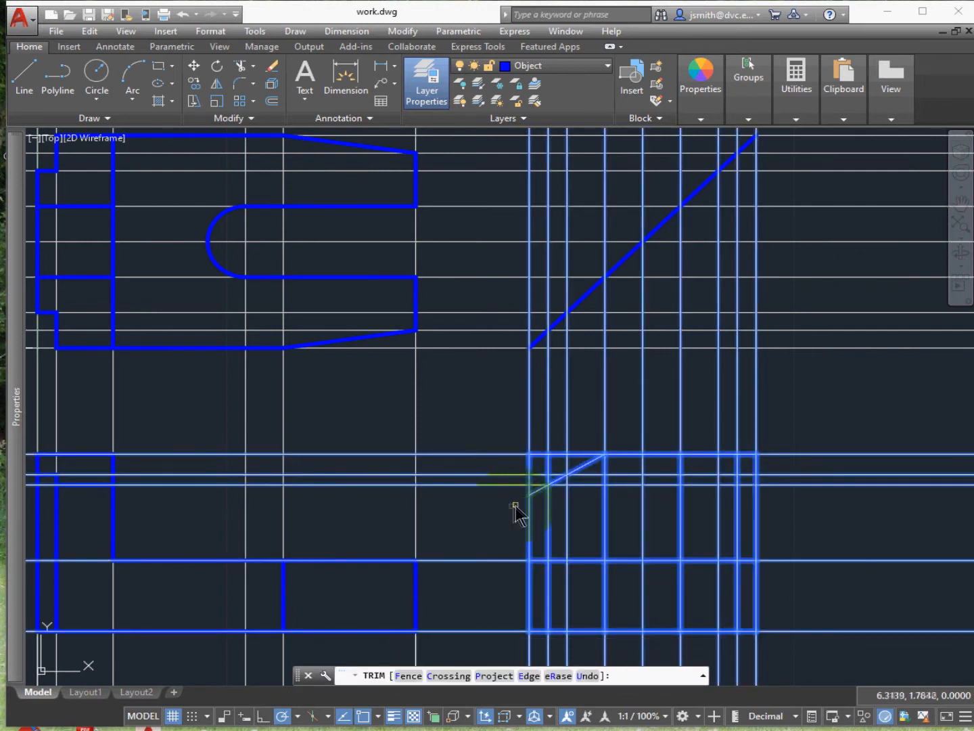
left_click(532, 475)
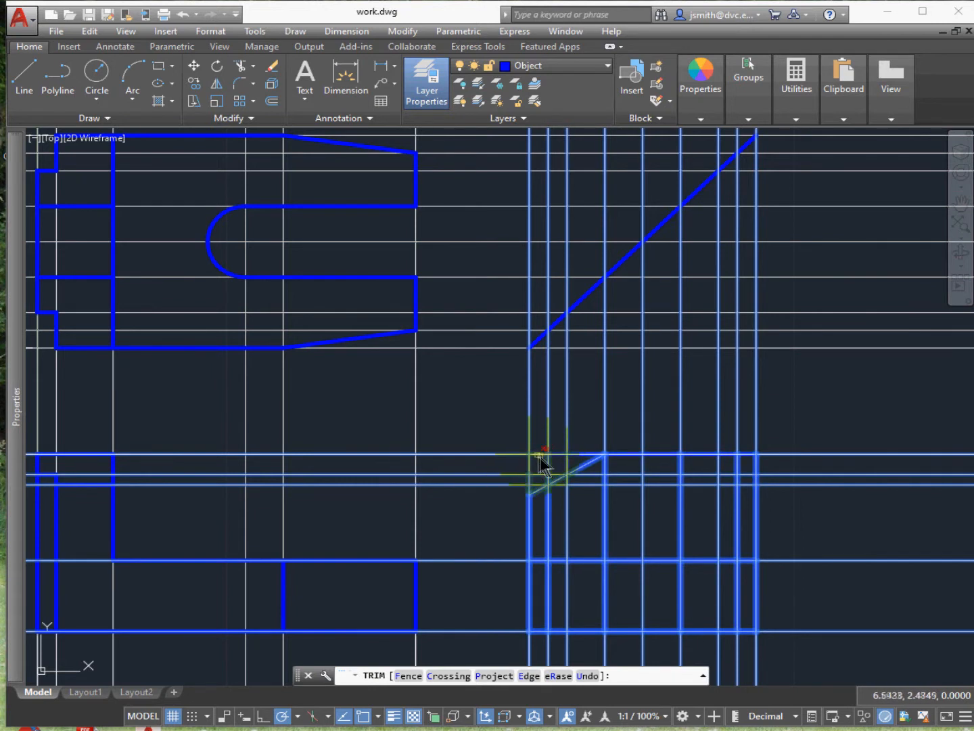
left_click(534, 488)
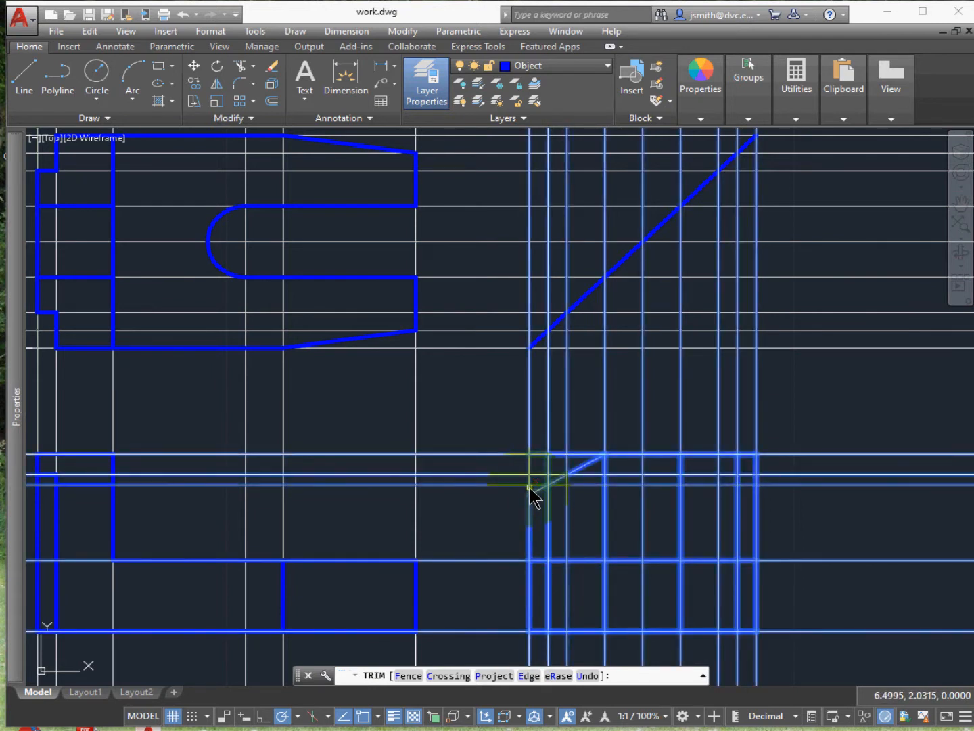
left_click(539, 454)
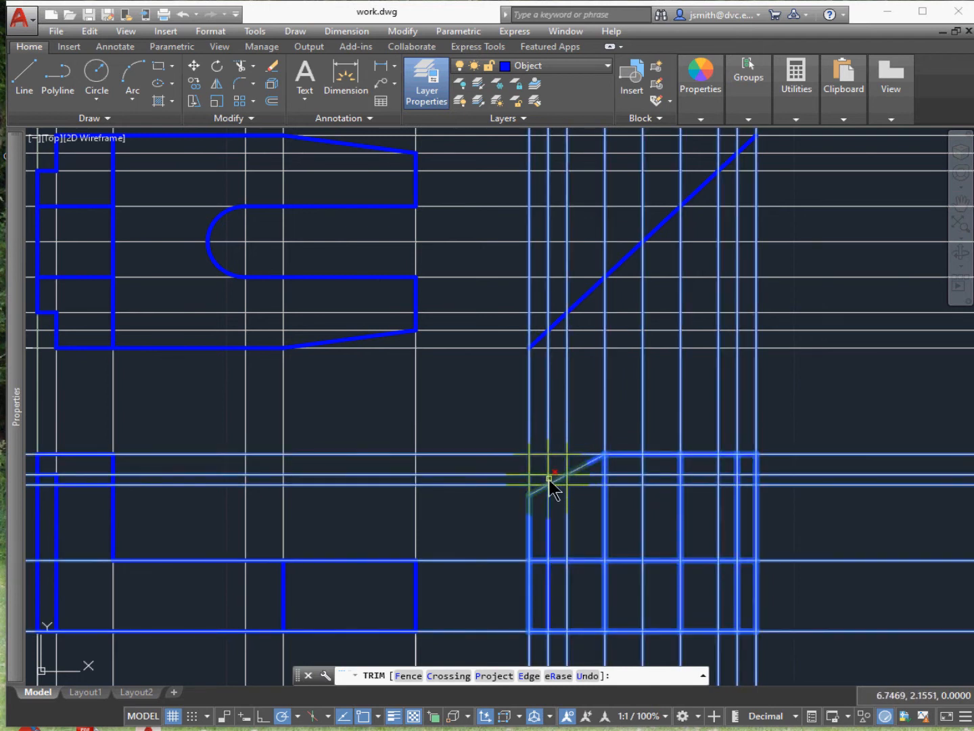
- Trim the side view's remaining inner vertical lines and right outer edge above the horizontal line at Y 1.0
left_click(607, 509)
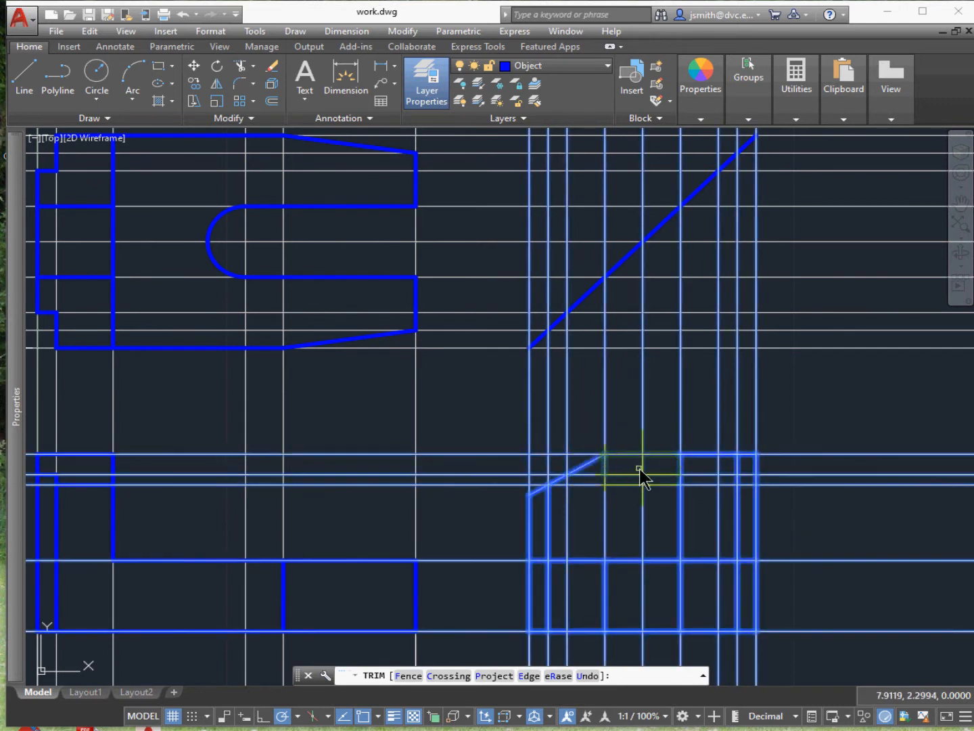
left_click(680, 494)
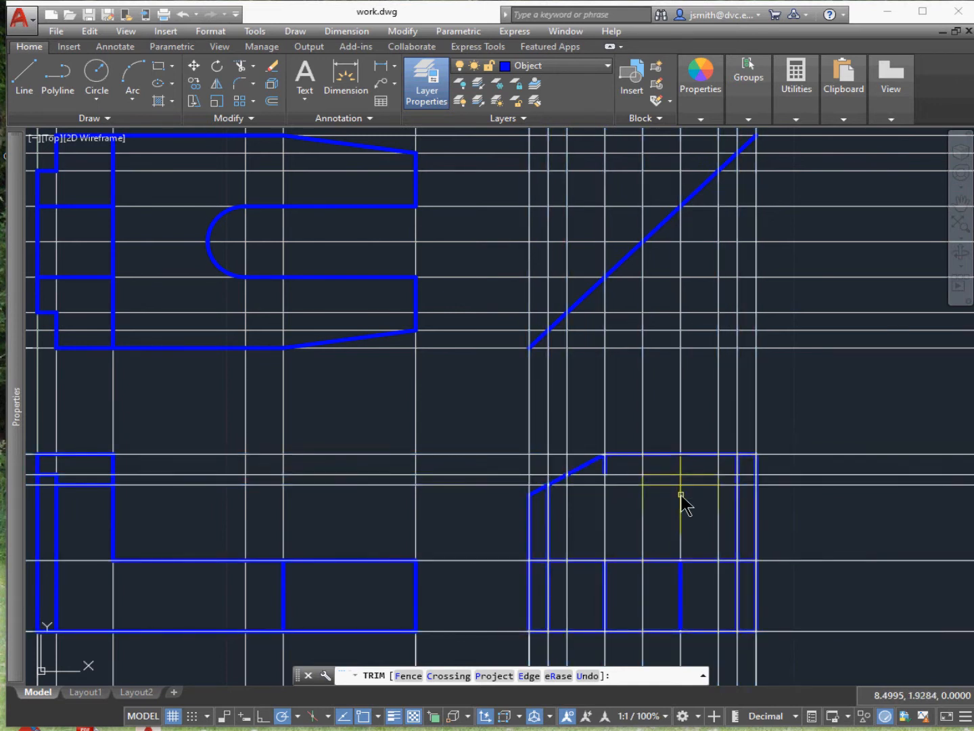
left_click(738, 522)
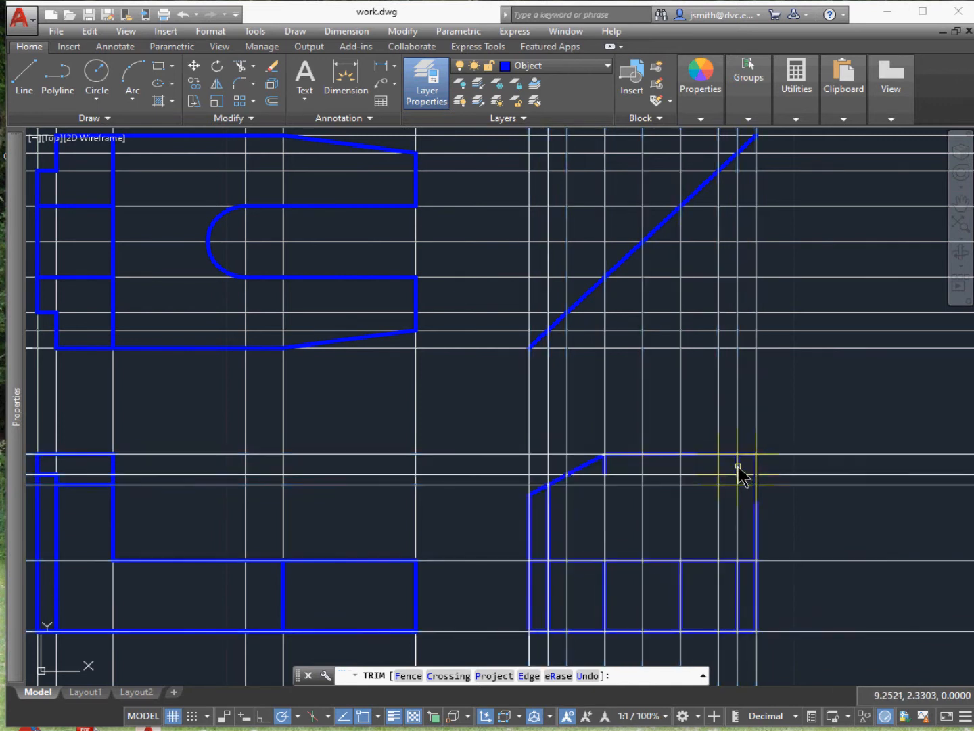
left_click(756, 472)
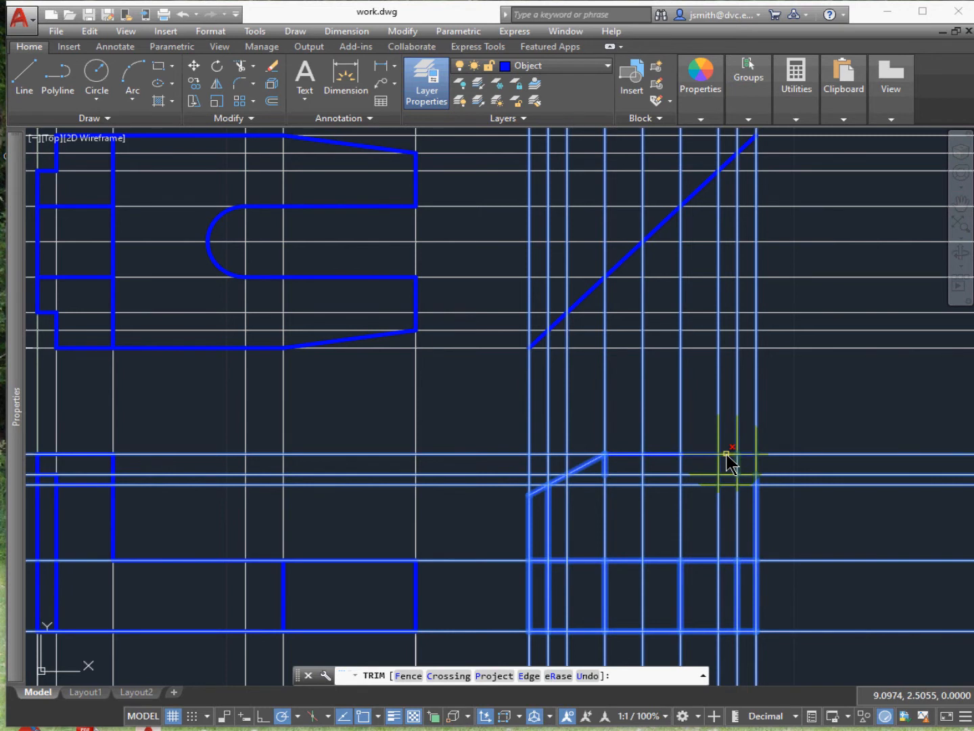
- Trim the side view's top edge to the right of X 8.5 and the leftover pieces at its upper right corner
left_click(704, 457)
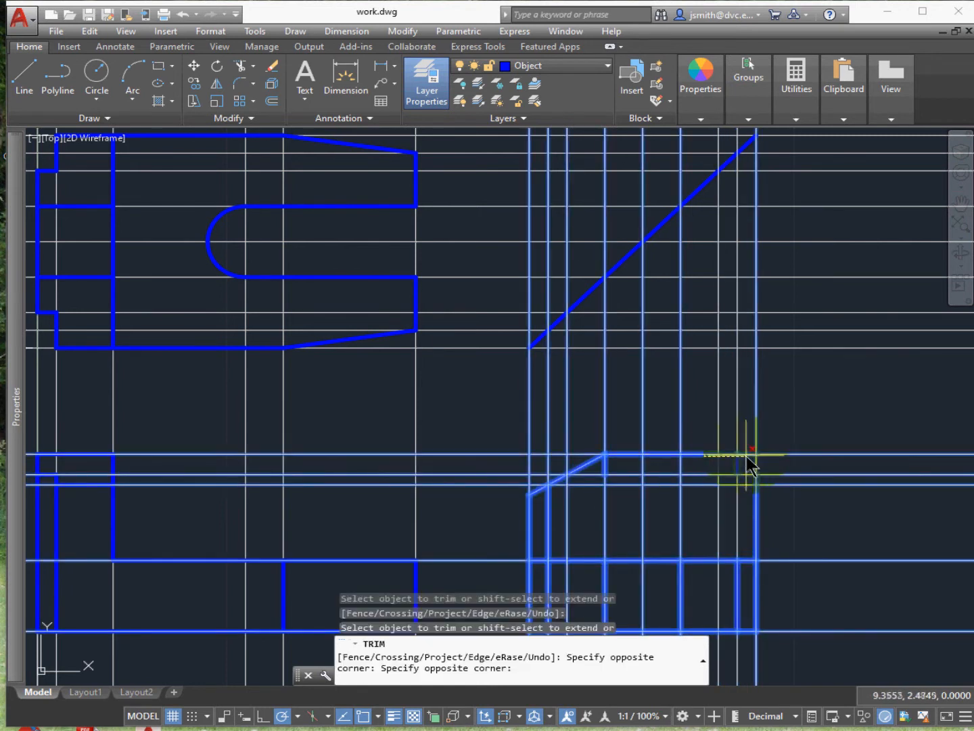
left_click(745, 455)
left_click(725, 454)
left_click(734, 460)
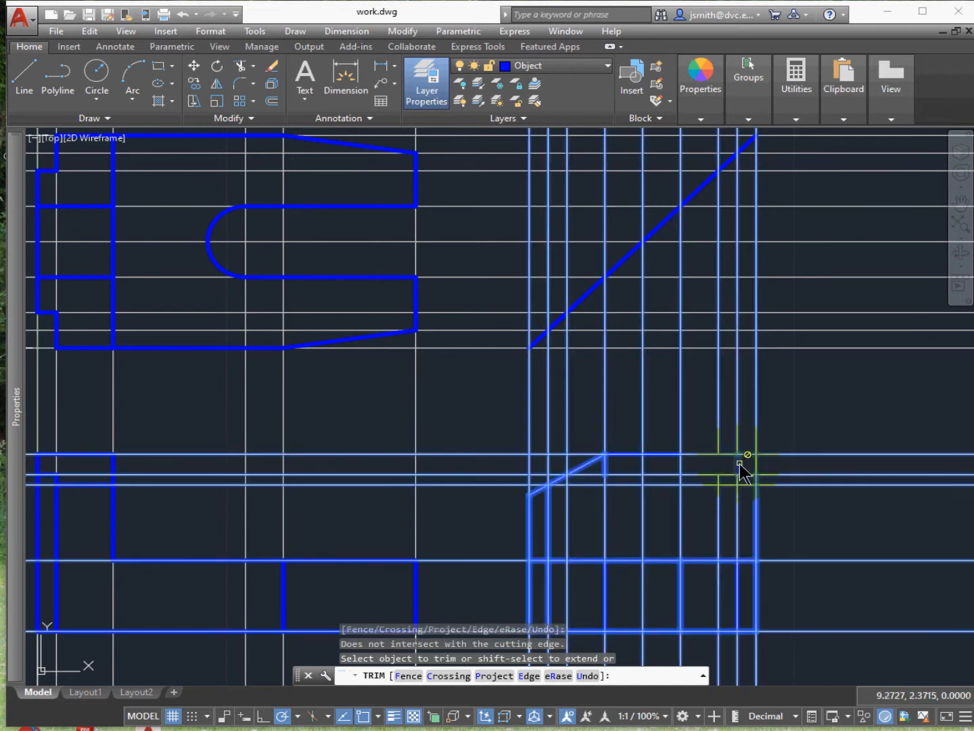
left_click(735, 465)
left_click(744, 453)
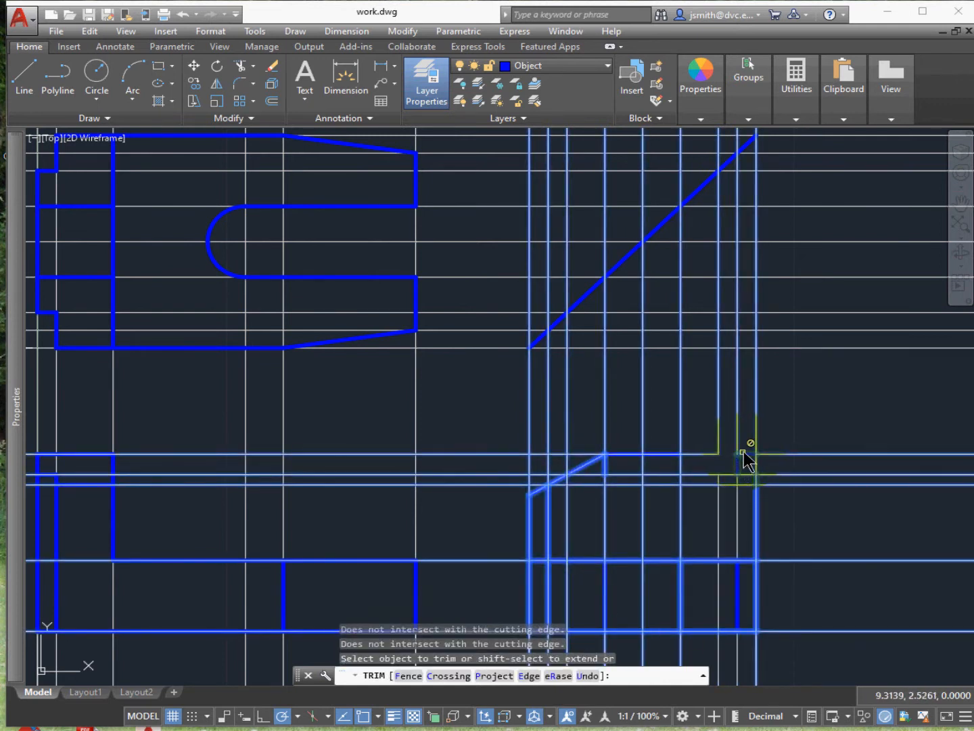
left_click(737, 462)
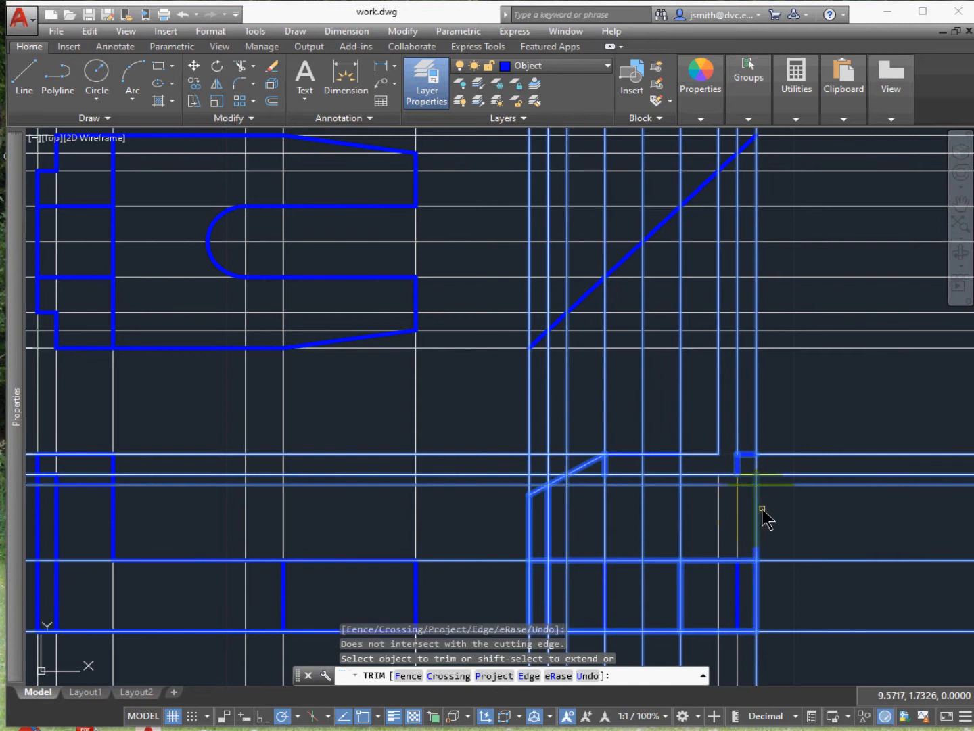
key("Escape")
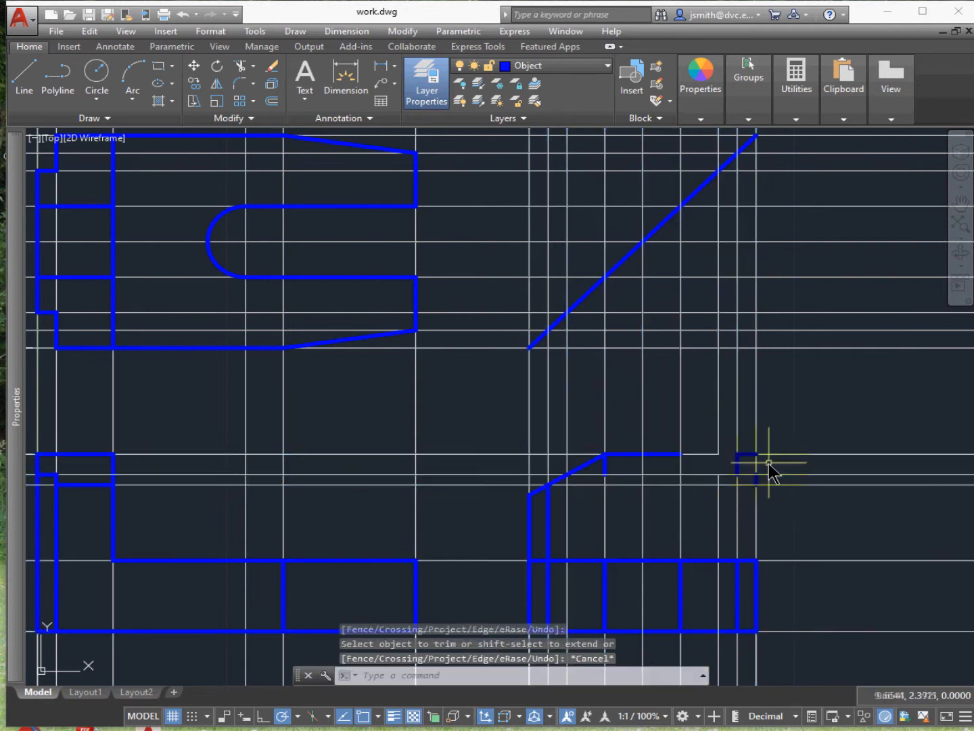
- Erase the leftover segments at the side view's upper right corner and the short vertical stub below the sloping line's upper end
left_click(726, 439)
left_click(780, 498)
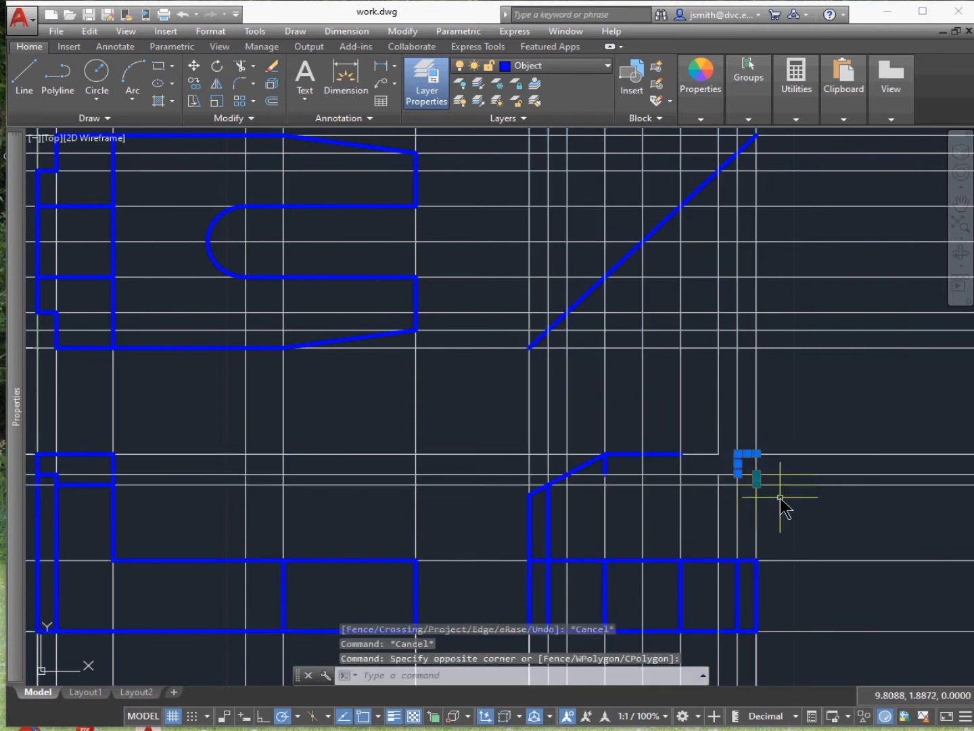
key("Delete")
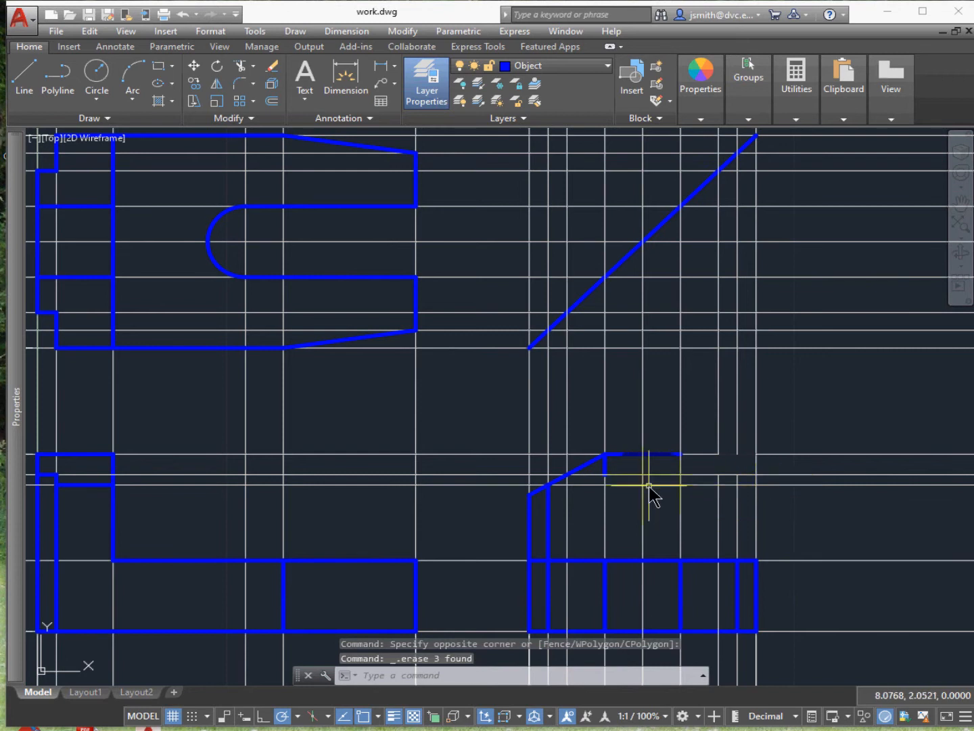
left_click(606, 465)
key("Delete")
left_click(576, 682)
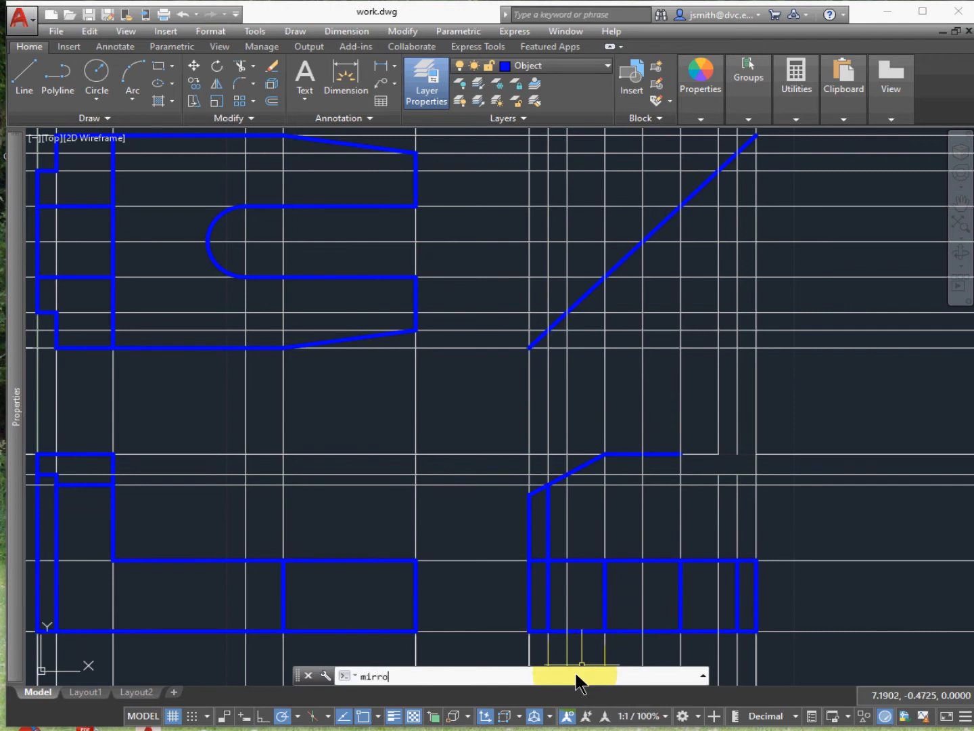
type("mirror")
key("Return")
left_click(491, 411)
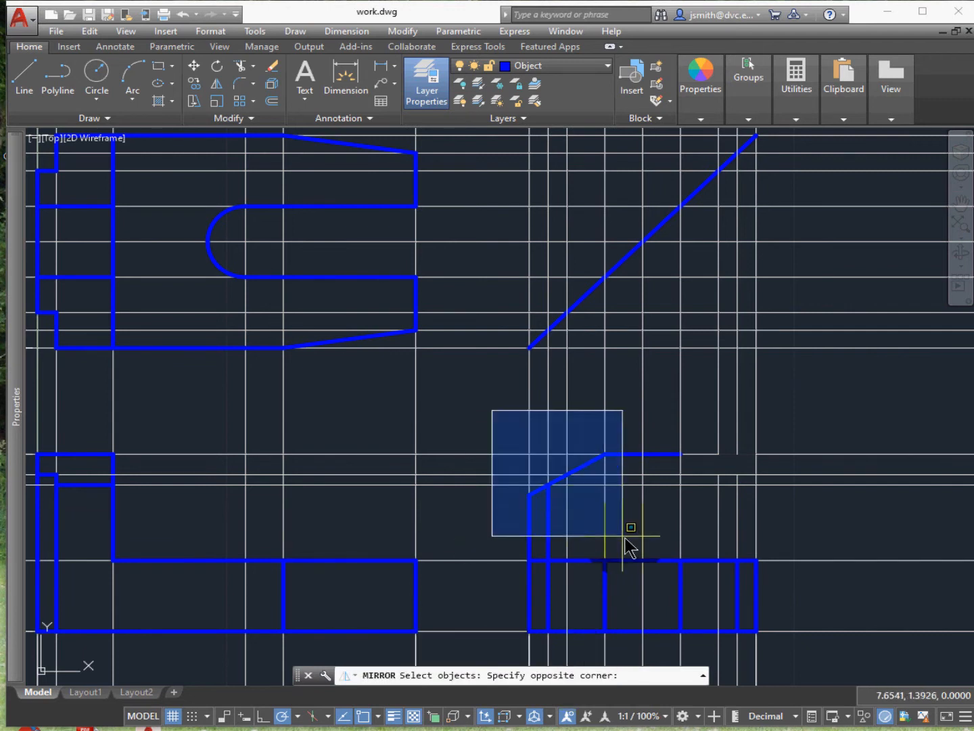
left_click(626, 536)
key("Return")
left_click(681, 455)
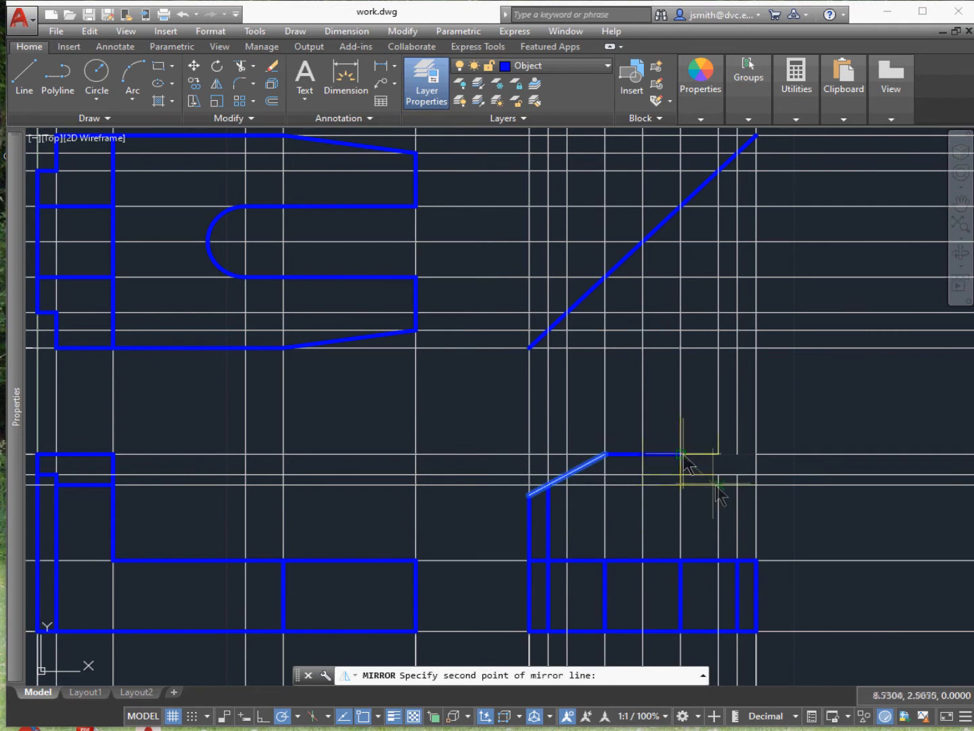
left_click(682, 586)
key("Escape")
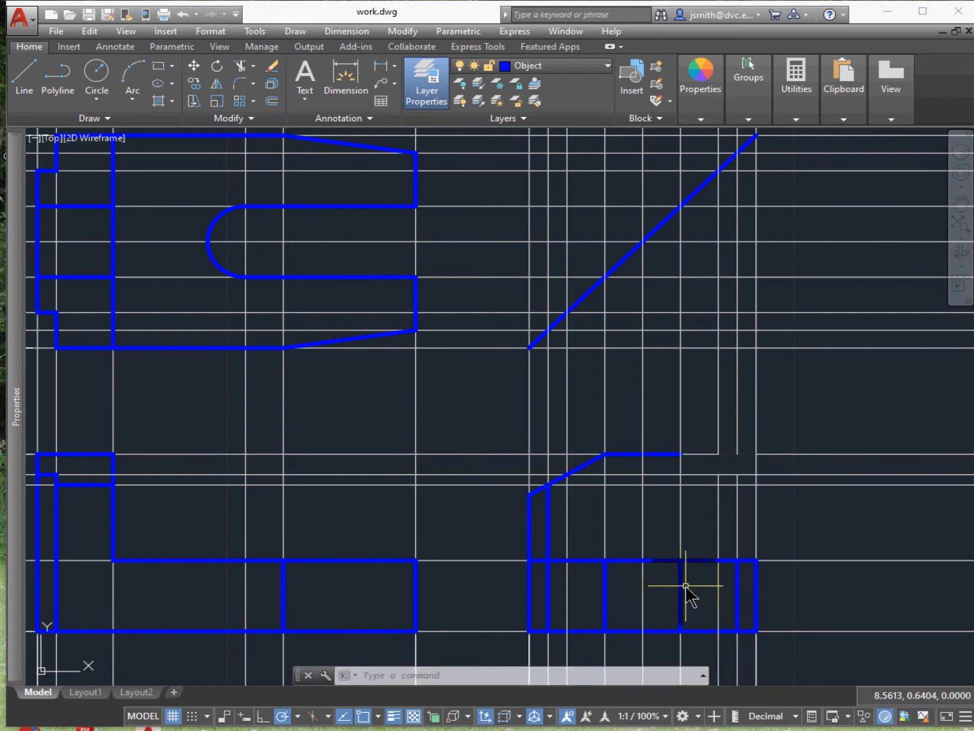
- Mirror the side view's sloping line about the vertical centreline at X 8.0, keeping the original
type("mirror")
key("Return")
left_click(483, 434)
left_click(619, 533)
key("Return")
left_click(643, 454)
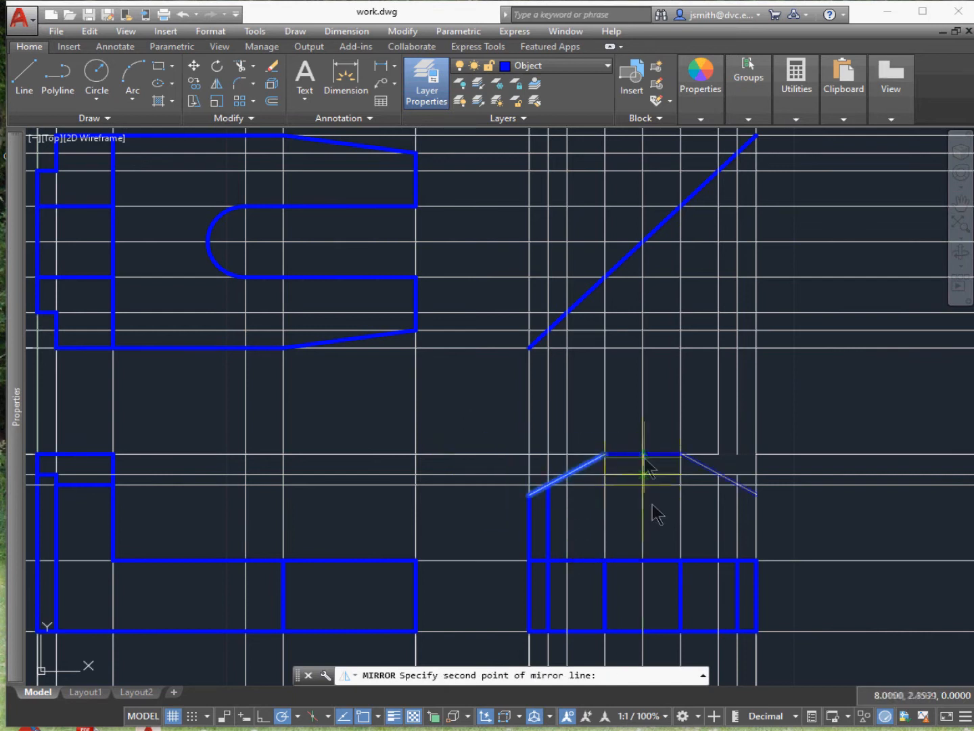
left_click(642, 565)
key("Return")
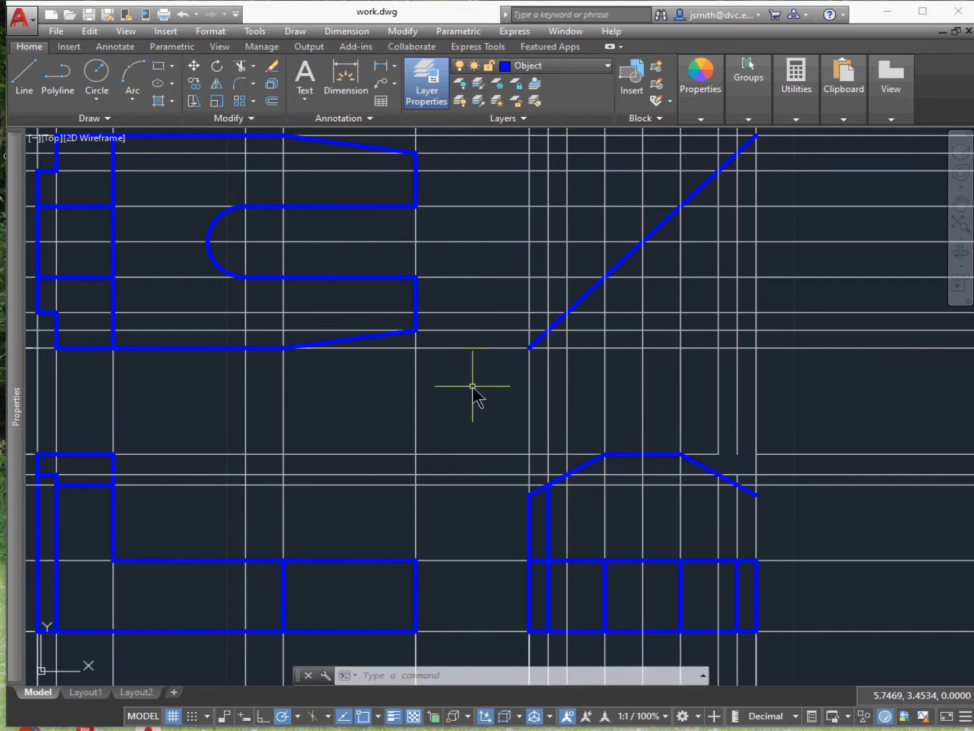
- Draw the side view's right outer edge at X 9.5 from the mirrored sloping line's lower end down to Y 1.0
left_click(26, 80)
left_click(755, 495)
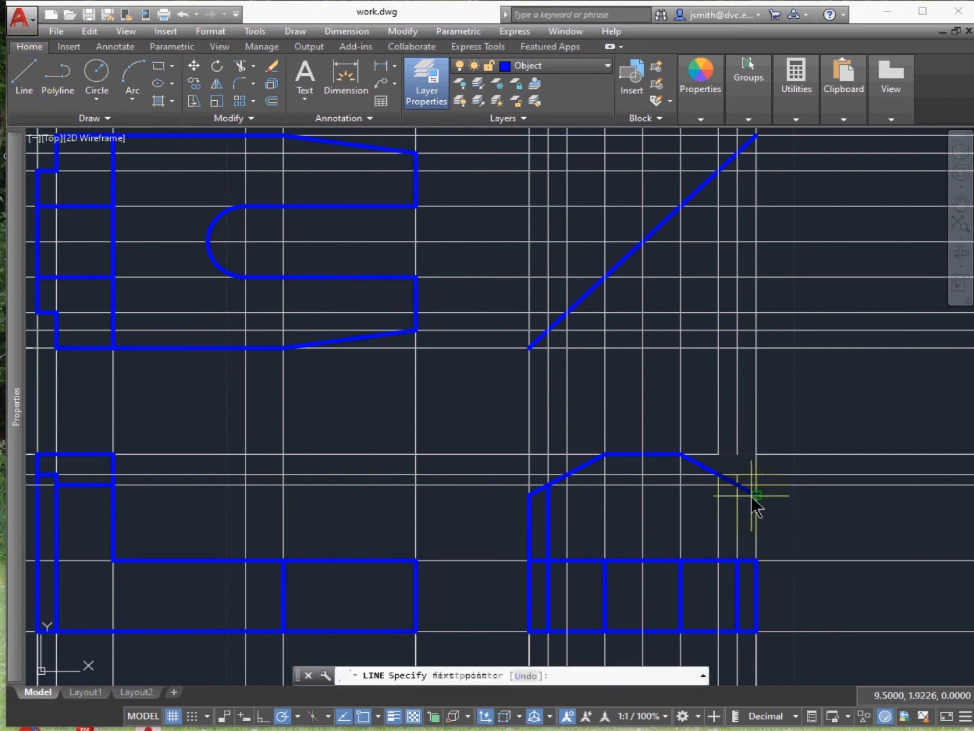
left_click(756, 560)
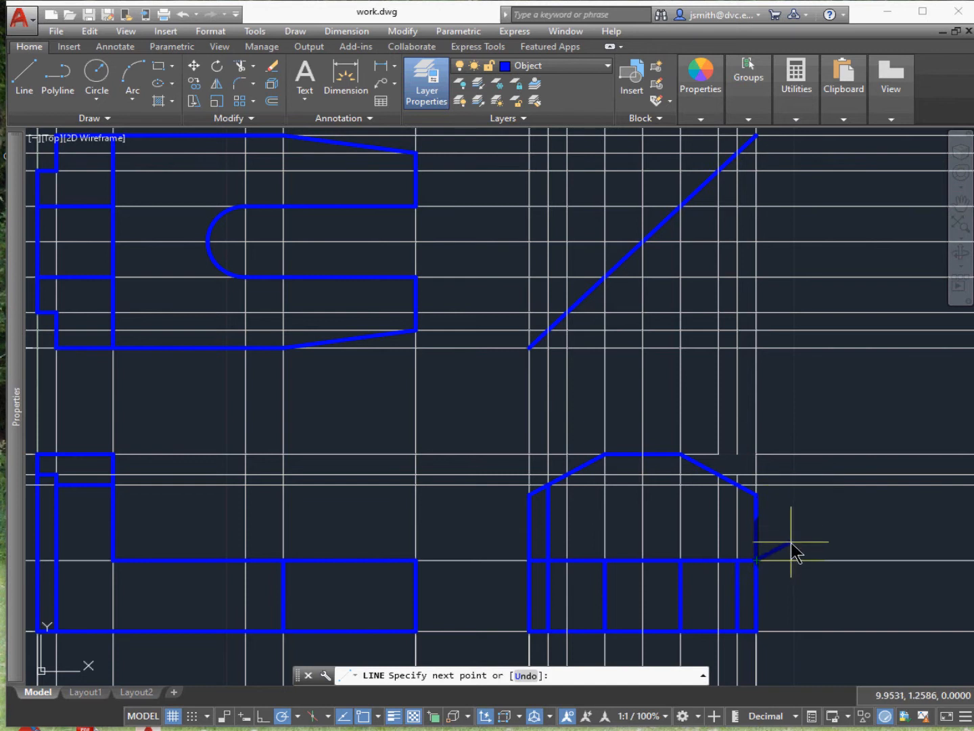
key("Return")
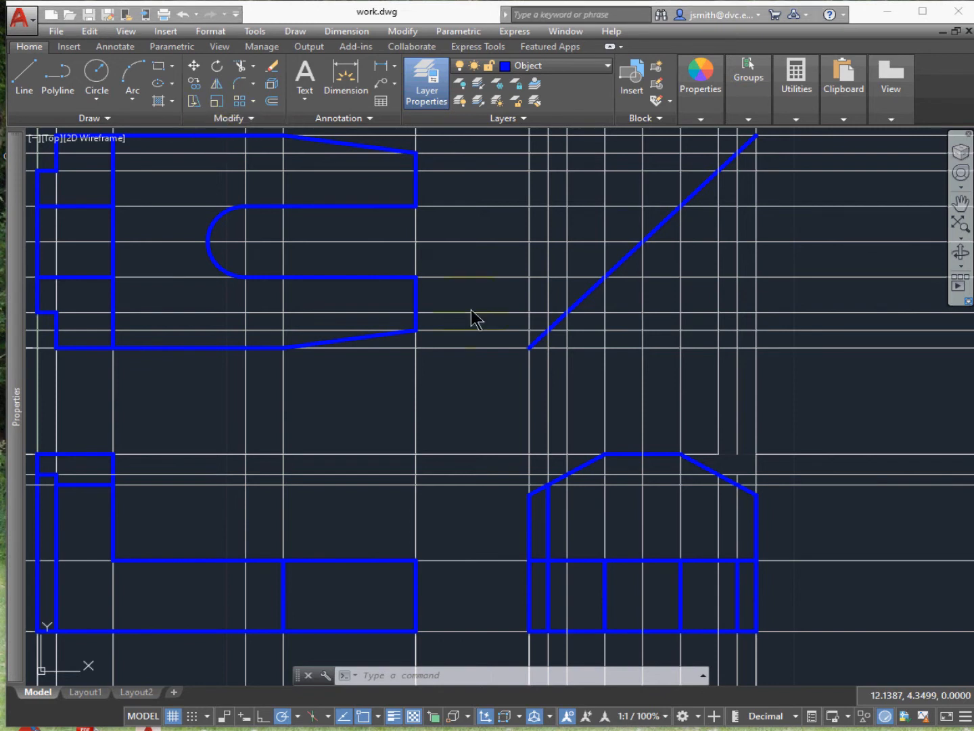
- Create a new layer named Hidden and add a second new layer
mouse_move(971, 510)
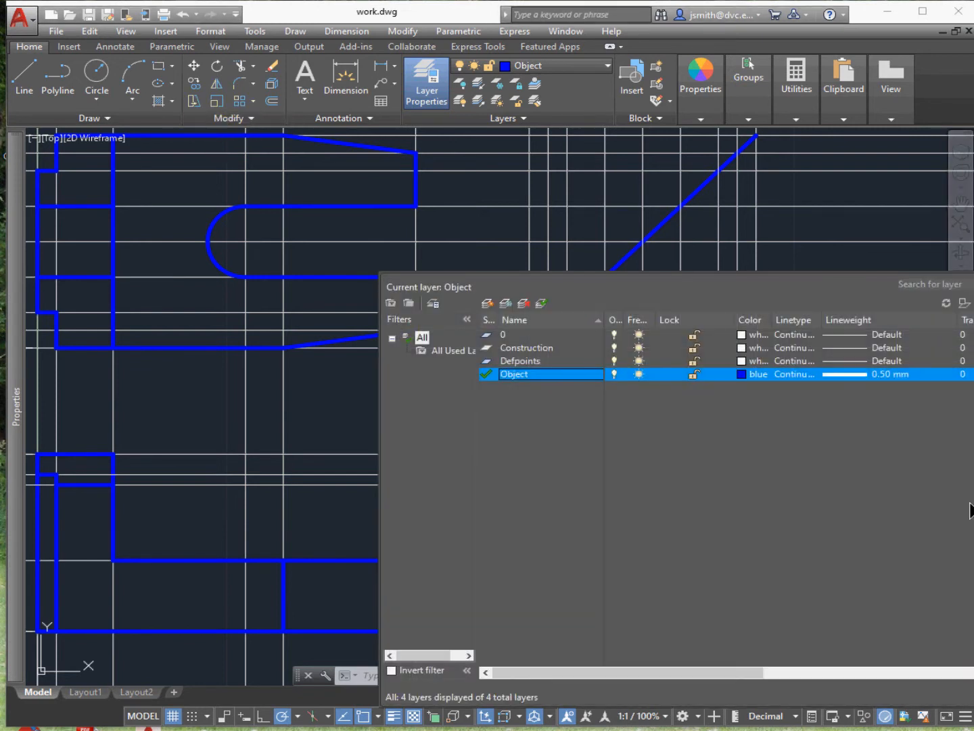
left_click(489, 305)
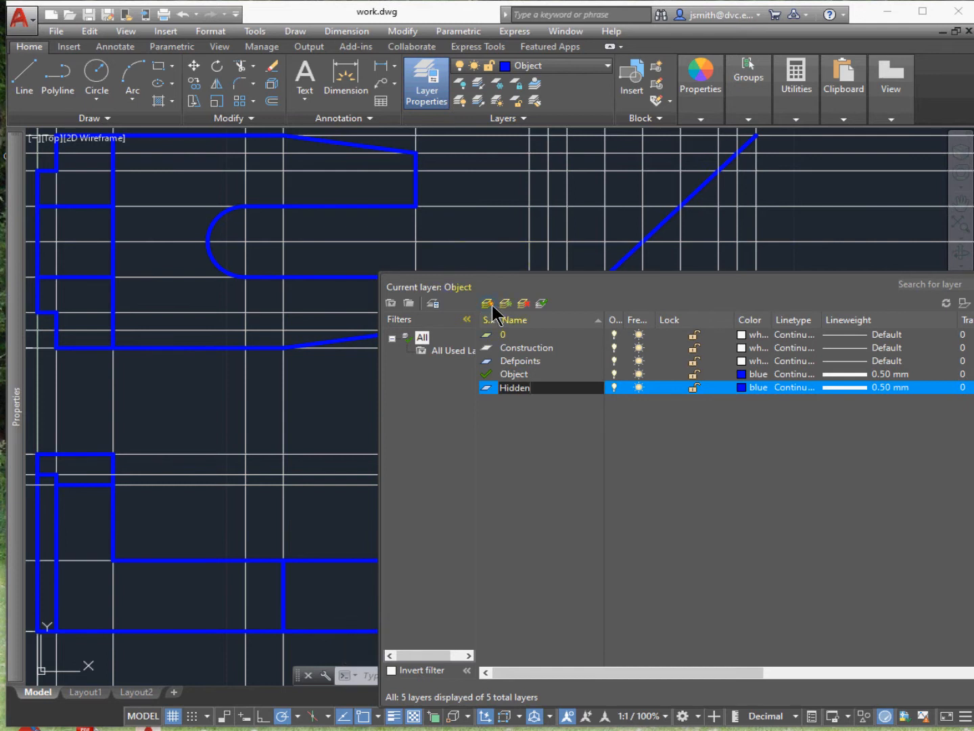
left_click(488, 304)
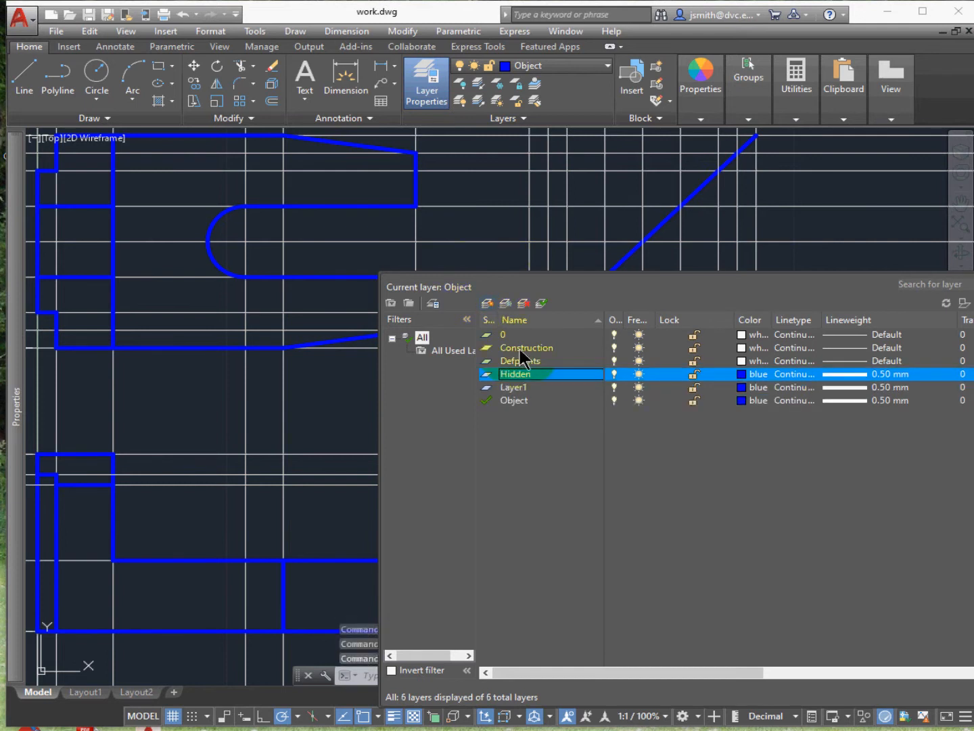
- Set the Hidden layer's lineweight to 0.30 mm and its colour to white
left_click(858, 374)
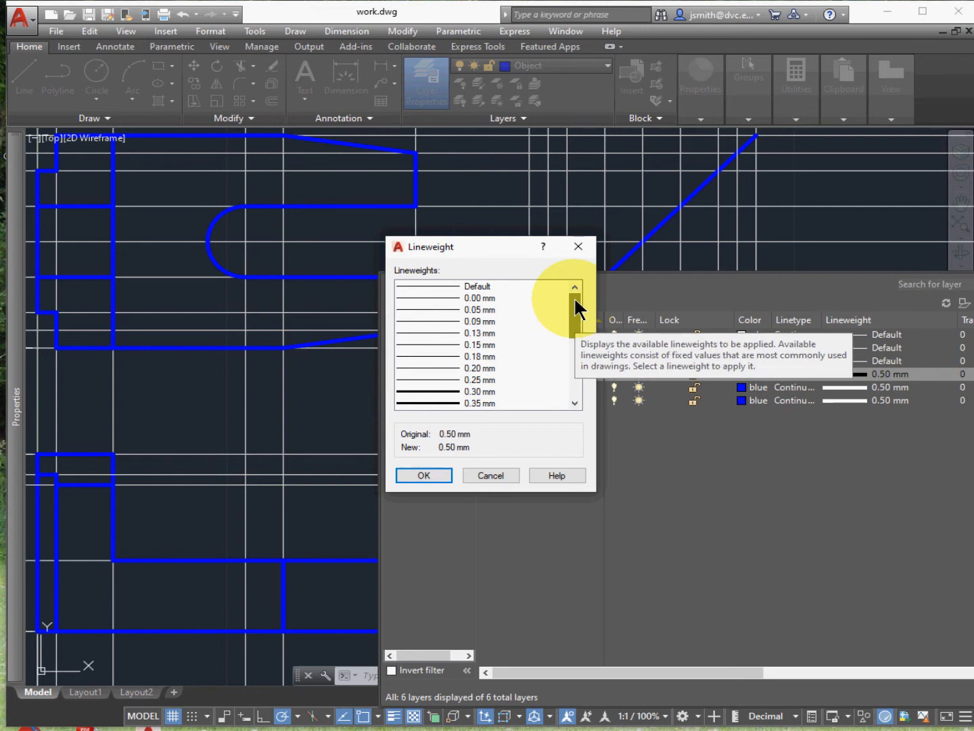
scroll(573, 301, "down", 1)
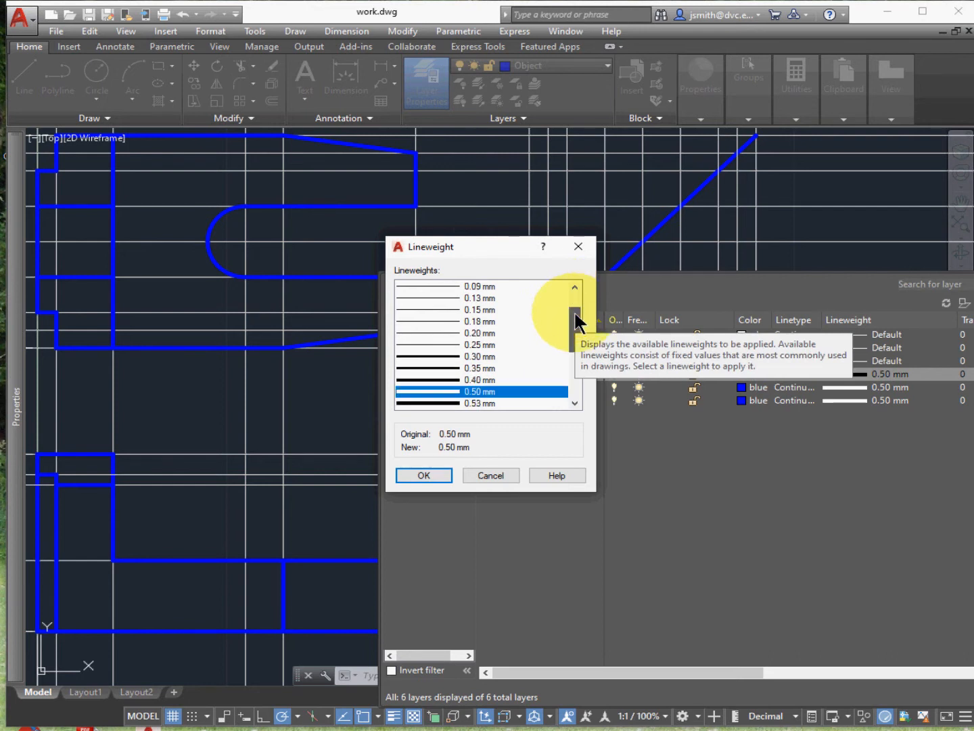
left_click(504, 356)
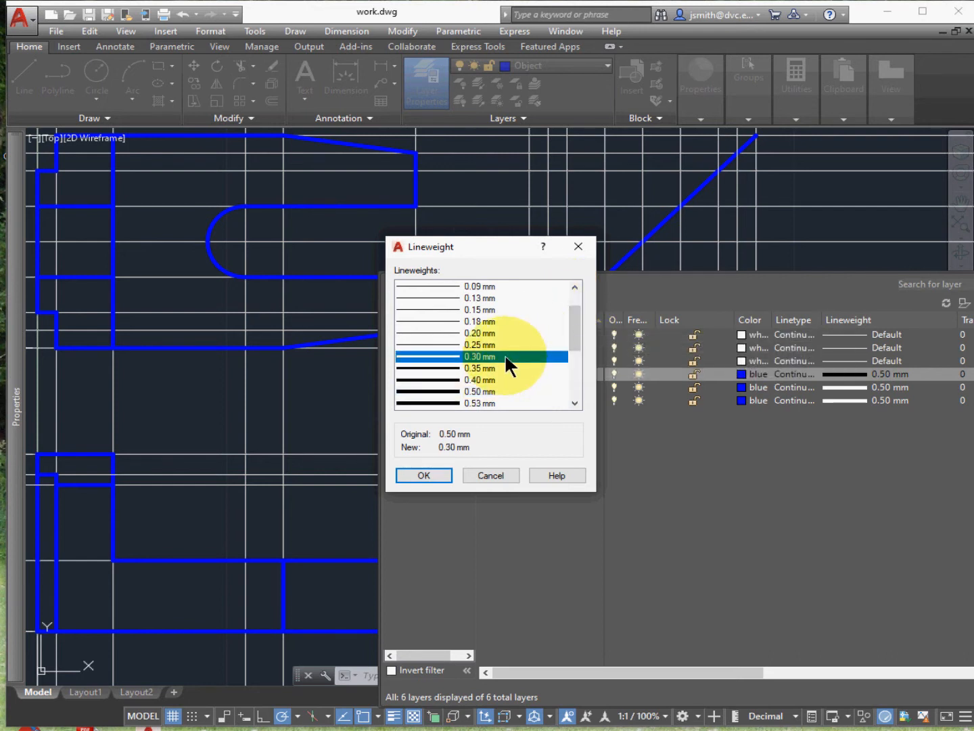
left_click(444, 472)
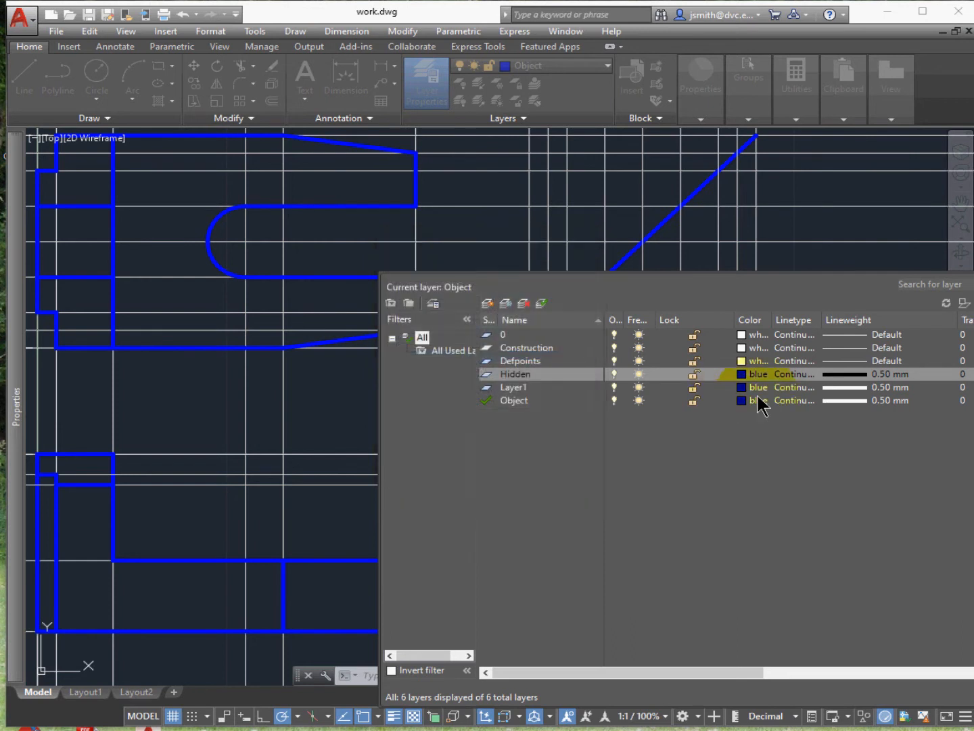
left_click(759, 374)
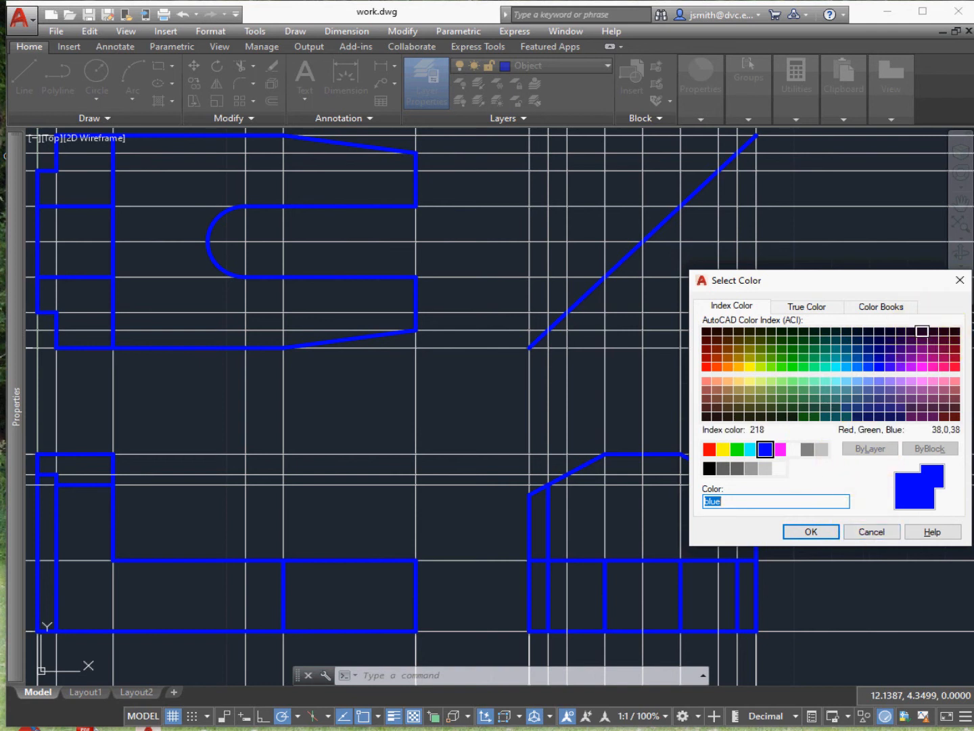
left_click(793, 447)
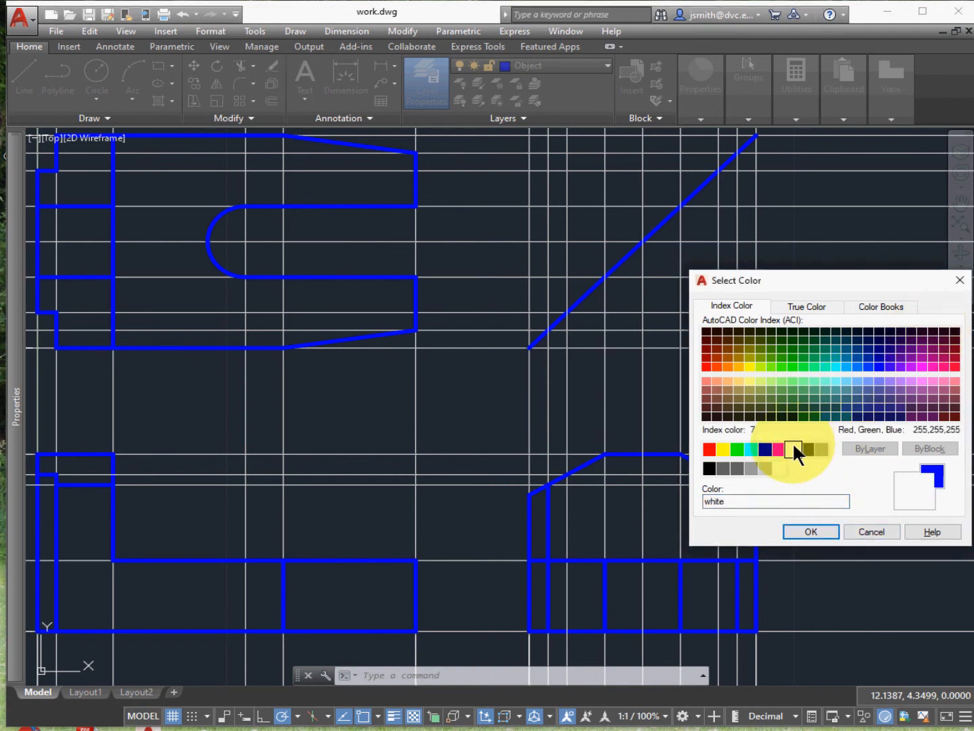
left_click(813, 531)
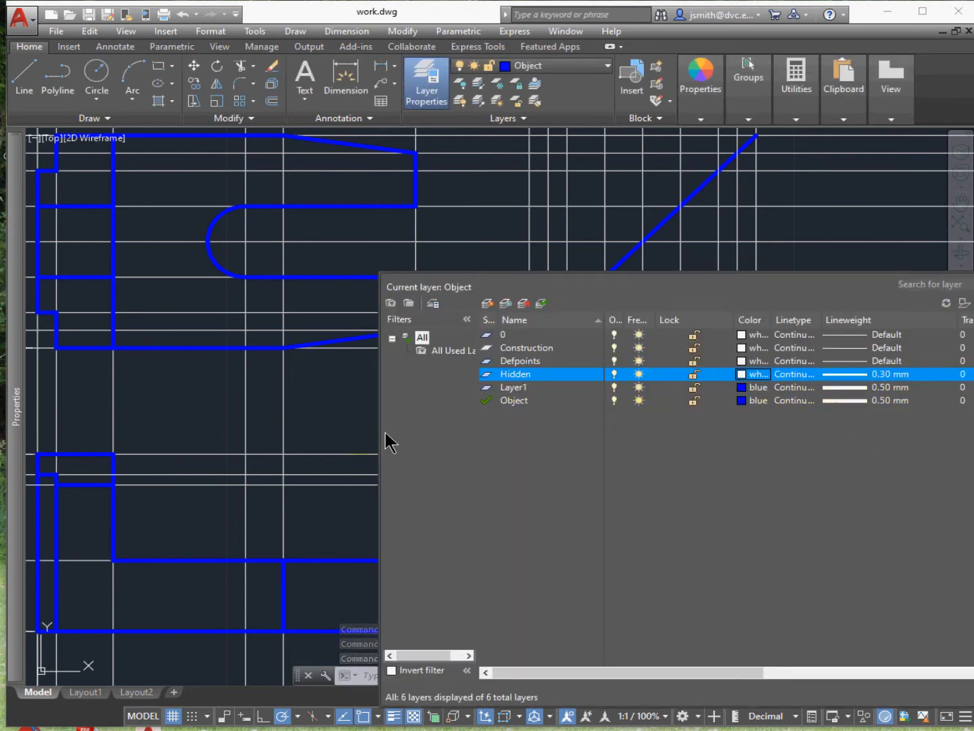
- Make the second new layer current and rename it Center
mouse_move(378, 436)
left_mouse_down()
mouse_move(221, 422)
mouse_move(261, 433)
mouse_move(573, 448)
left_mouse_up()
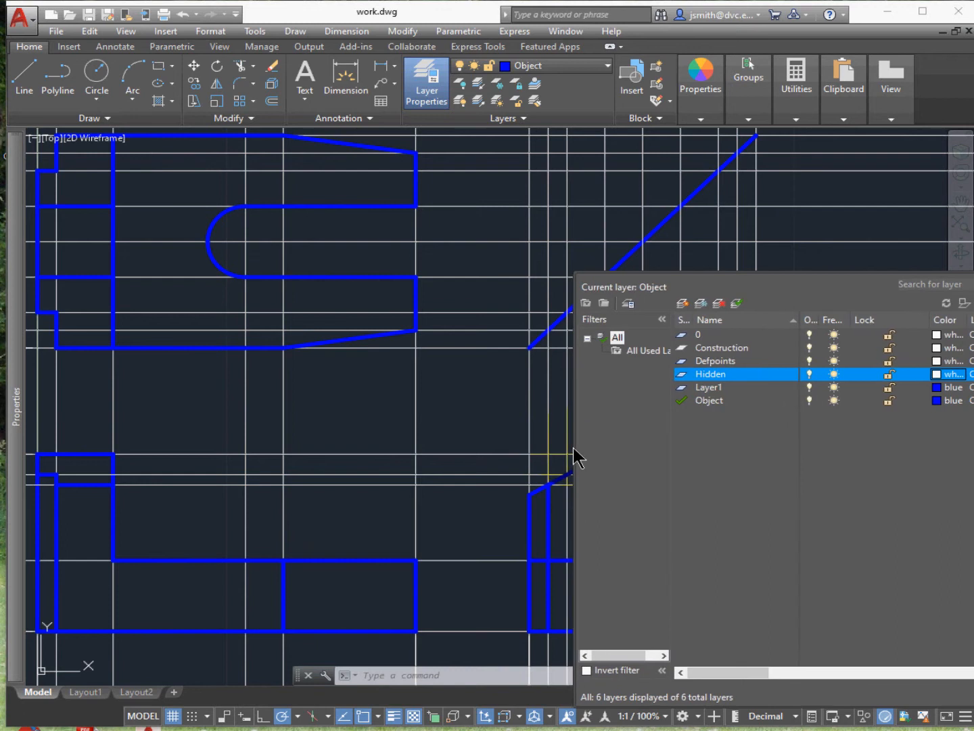
double_click(709, 386)
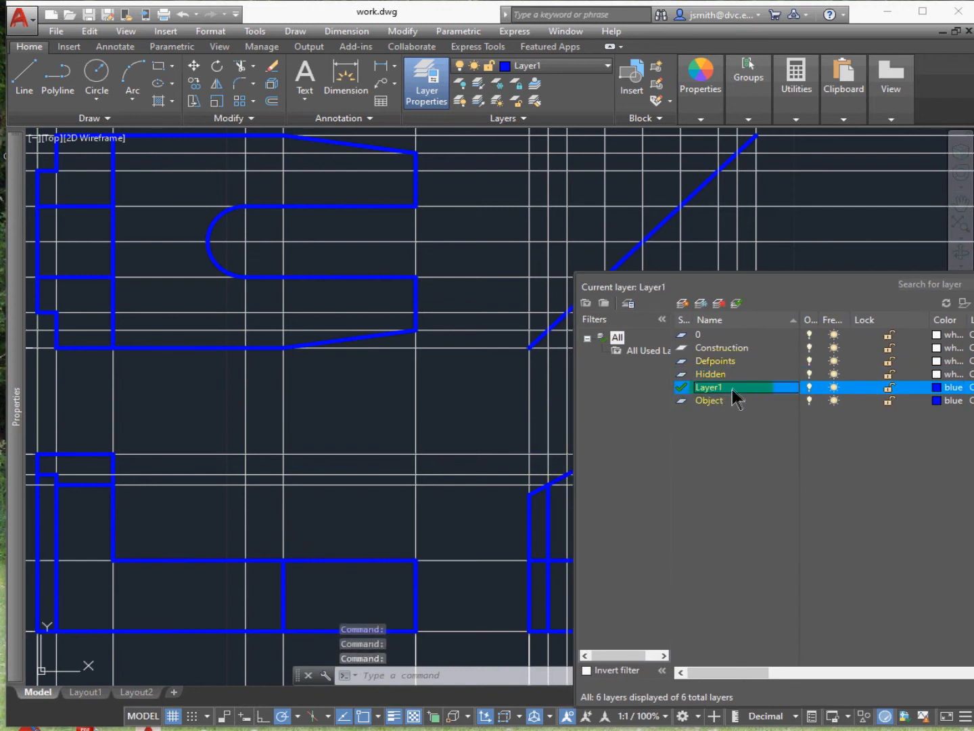
right_click(732, 387)
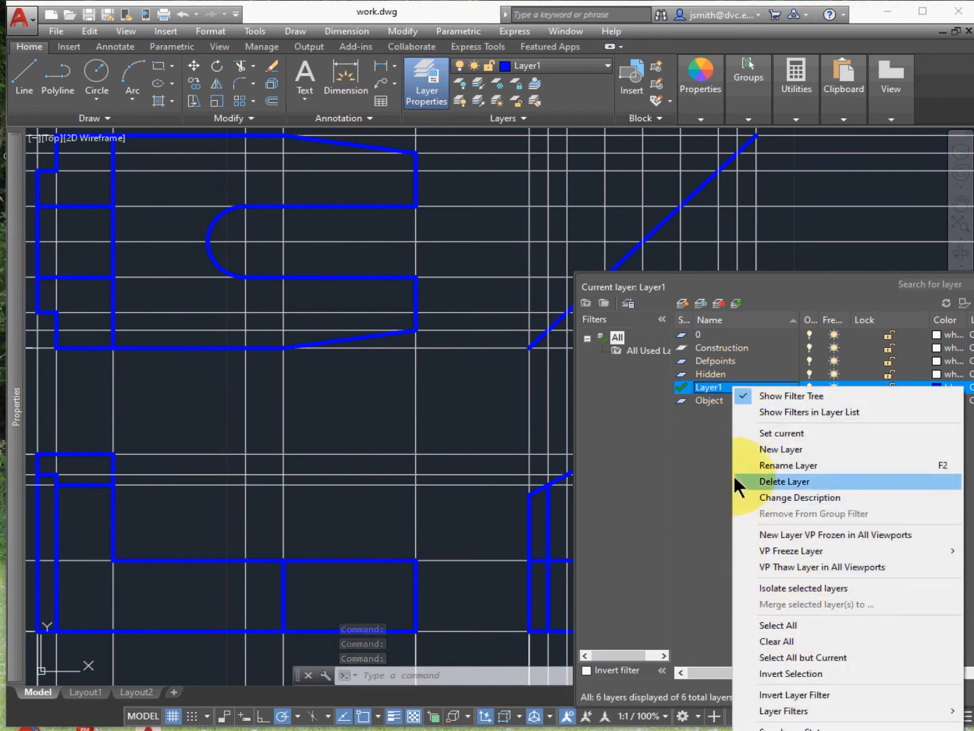
left_click(703, 383)
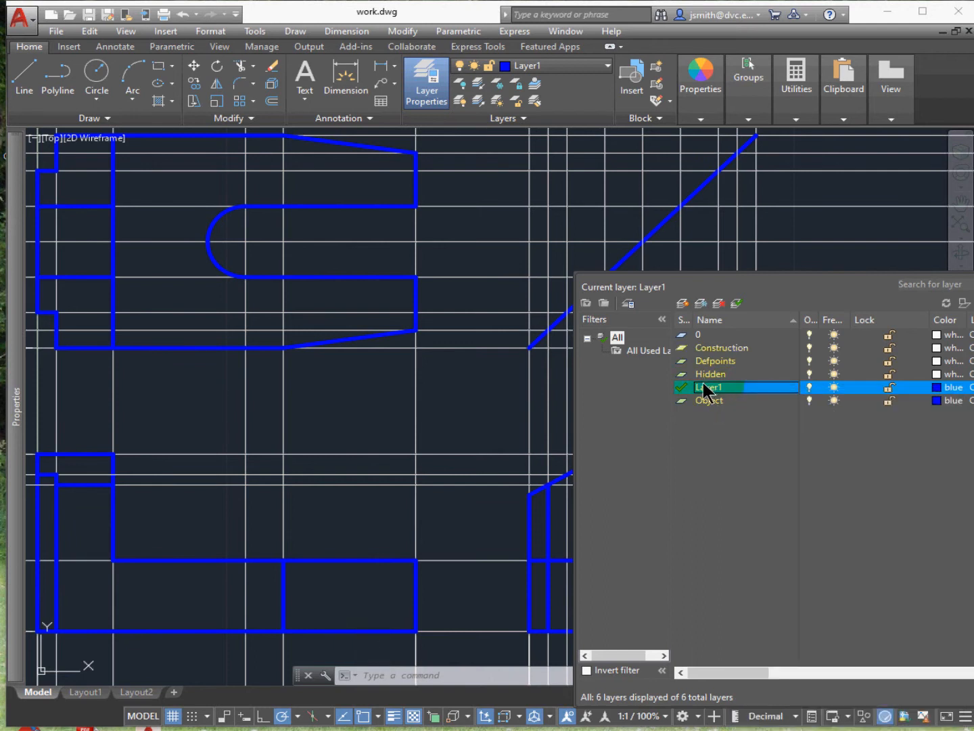
left_click(703, 382)
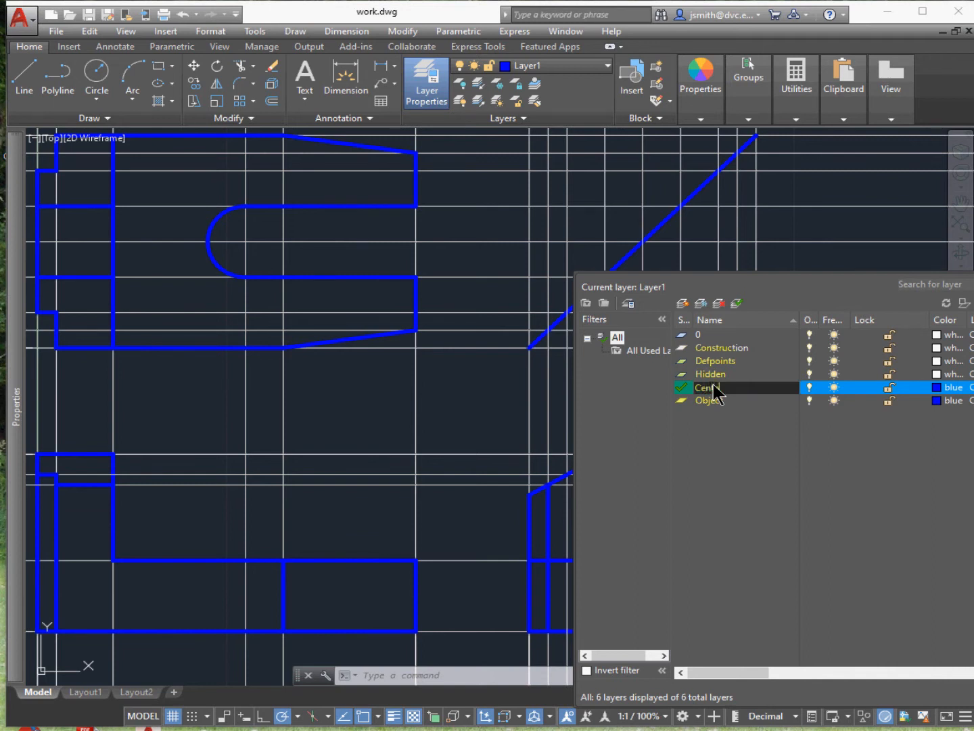
key("Return")
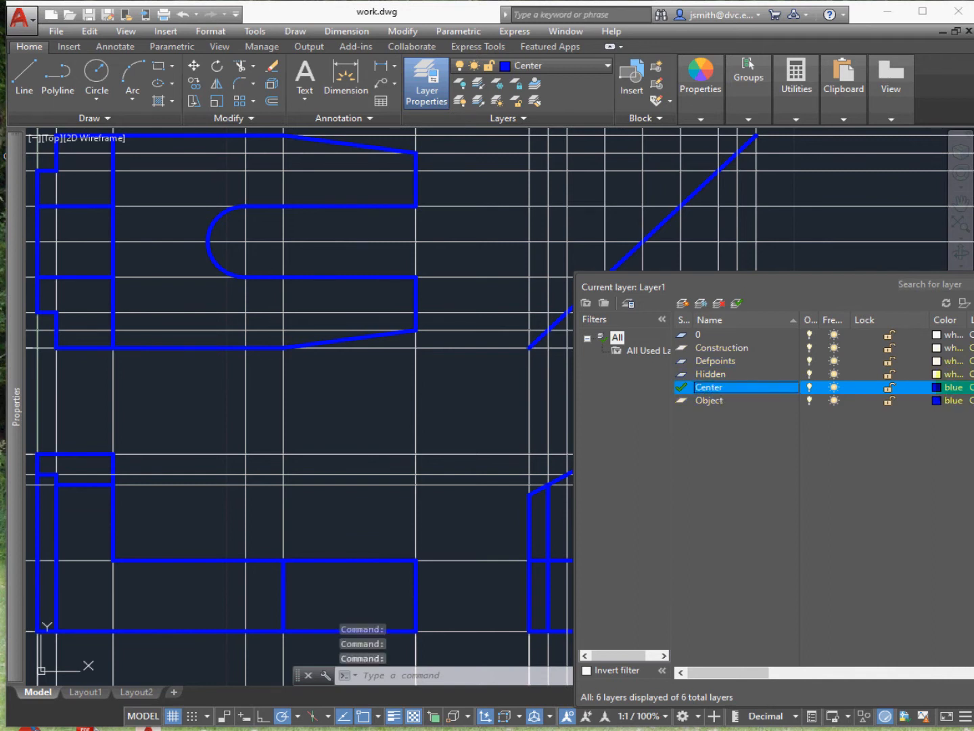
- Set the Center layer's colour to white
left_click(956, 392)
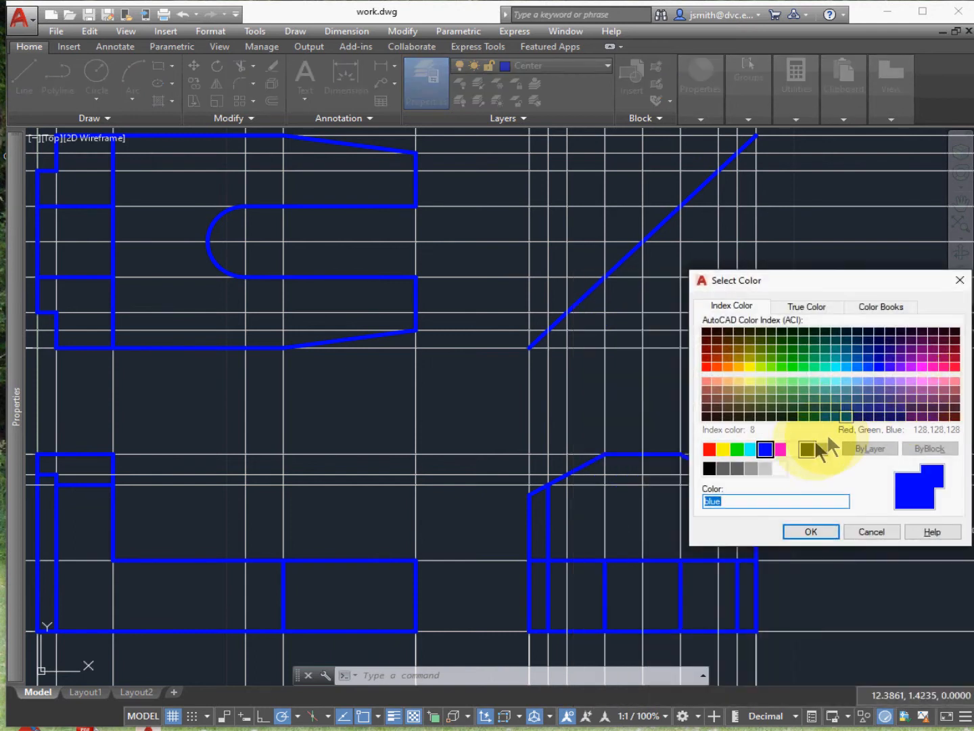
left_click(795, 450)
left_click(812, 532)
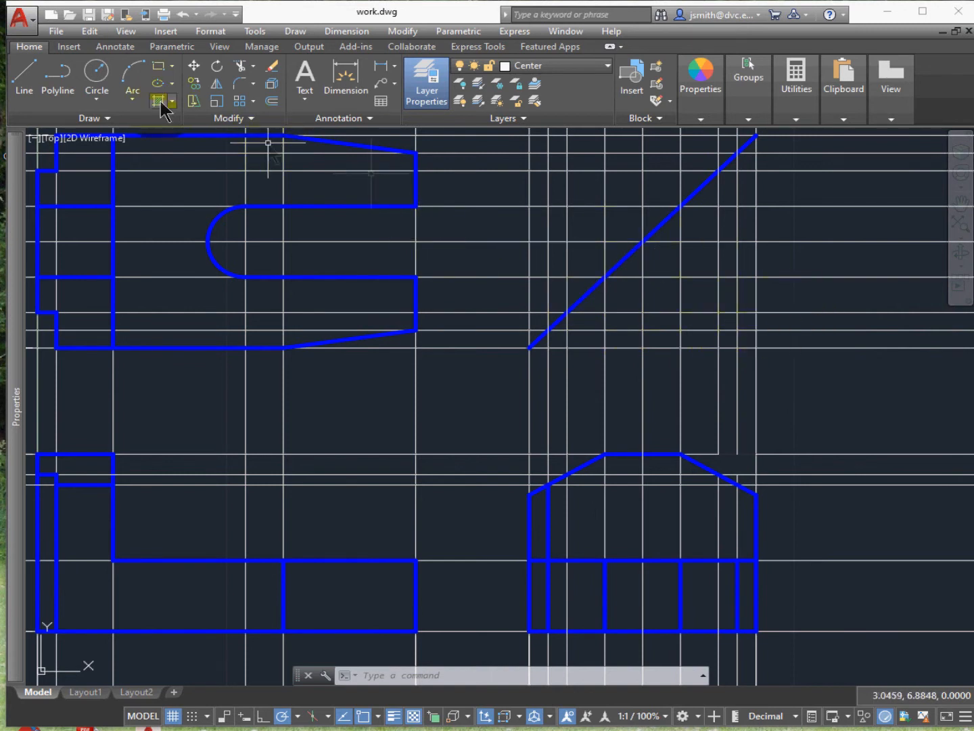
- Draw a vertical line on the Center layer in the side view at X 7.0, from the left sloping edge down to the base line
left_click(27, 71)
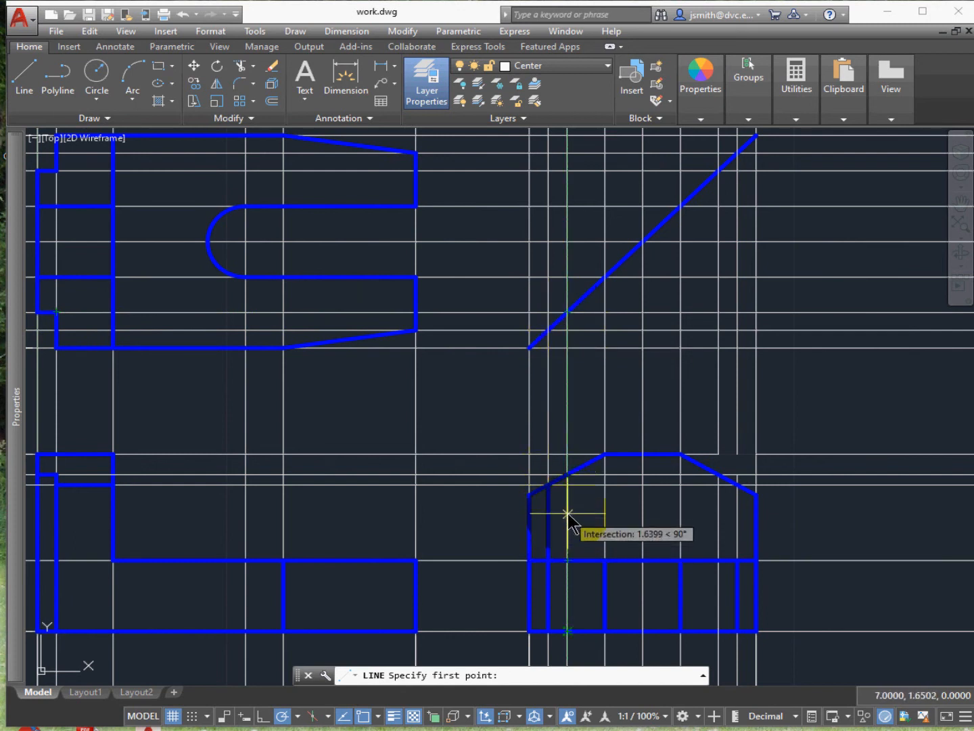
left_click(567, 475)
left_click(567, 630)
key("Escape")
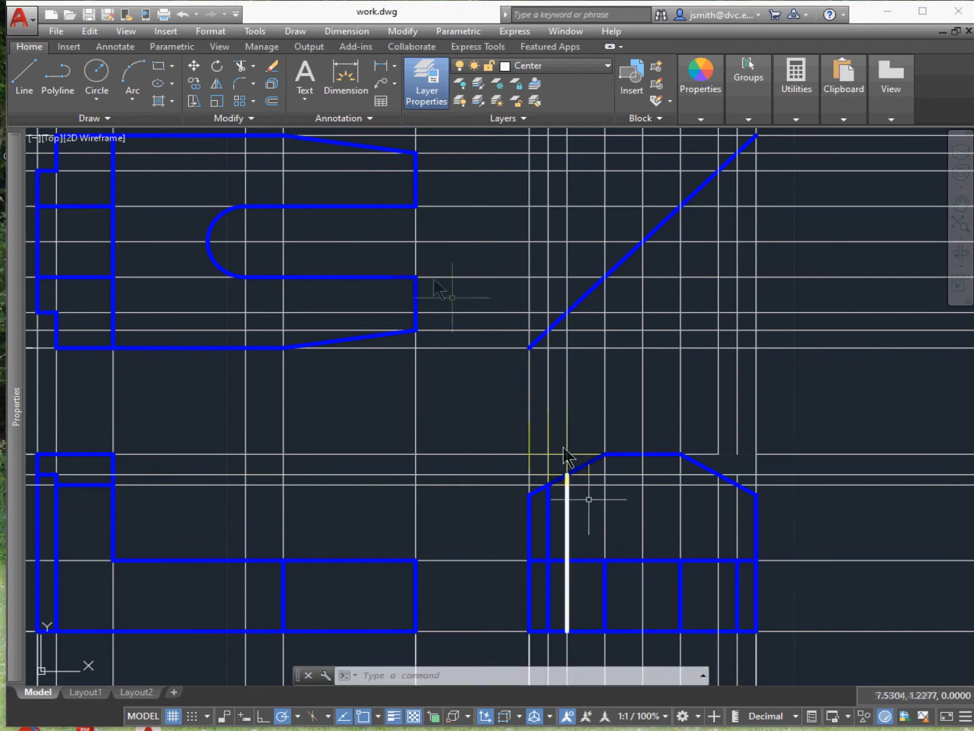
- Draw a matching vertical line in the side view at X 9.0, from the right sloping edge down to the base line
left_click(24, 75)
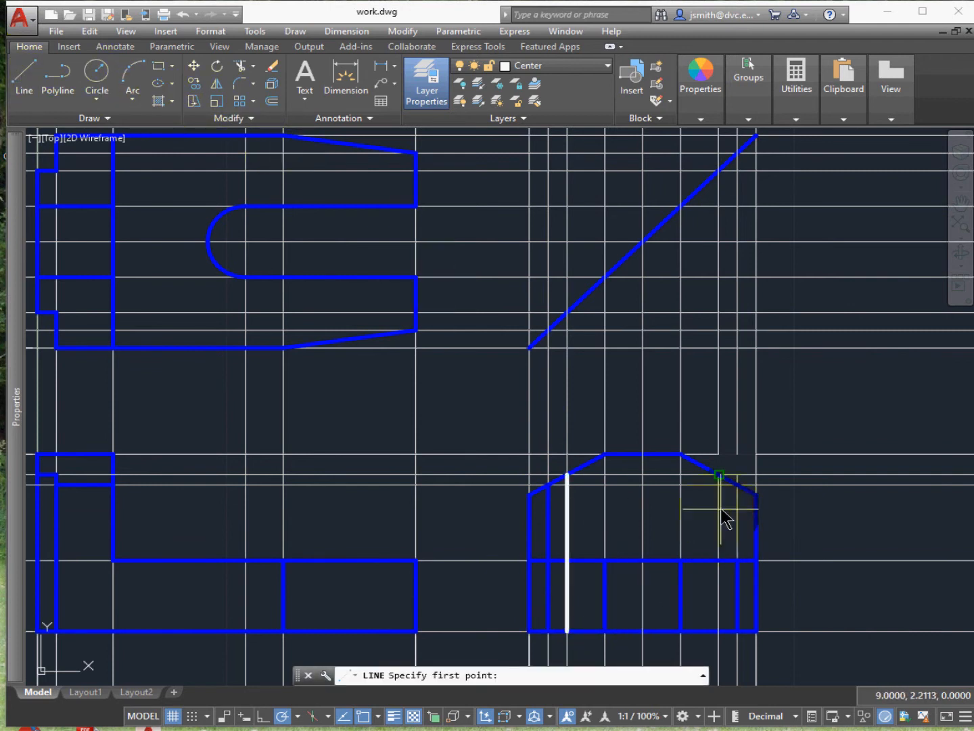
left_click(718, 474)
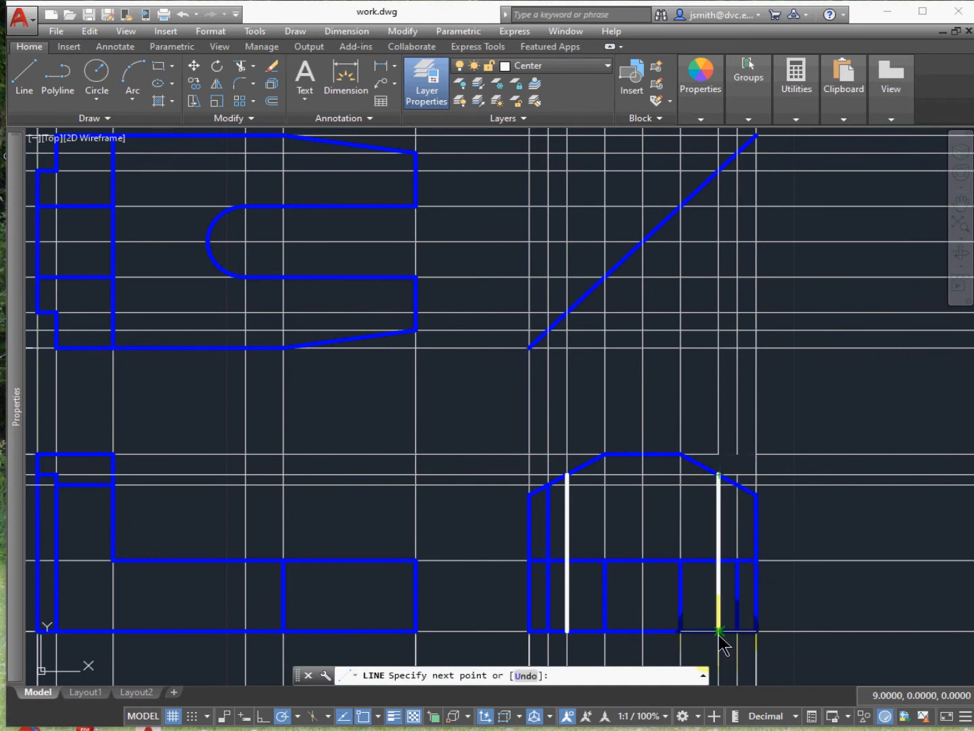
left_click(719, 630)
key("Escape")
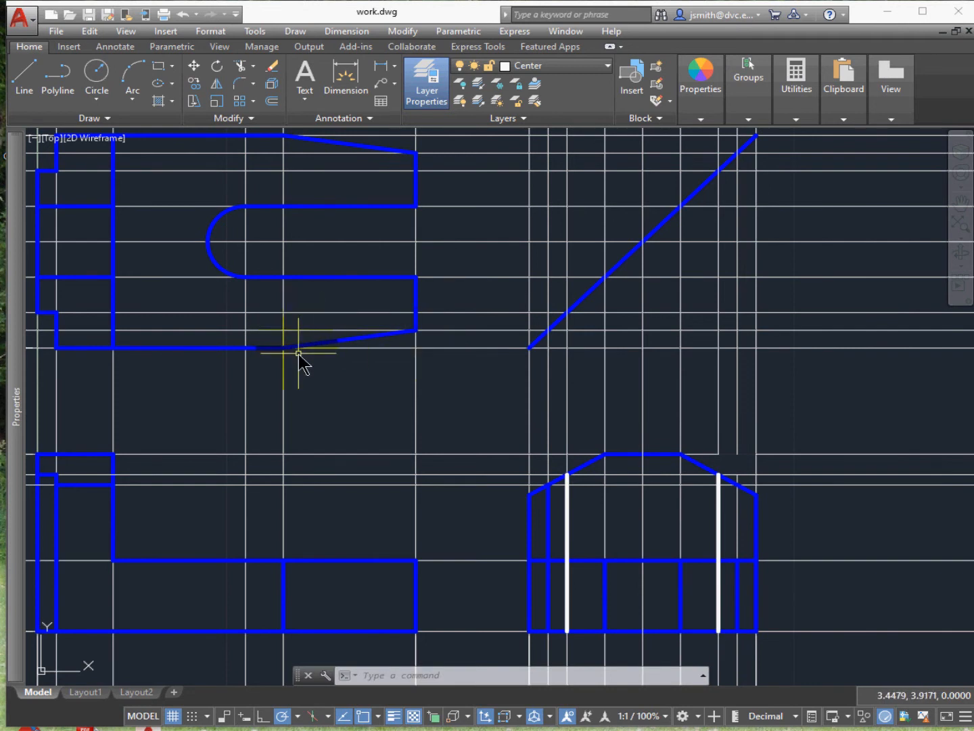
left_click(23, 72)
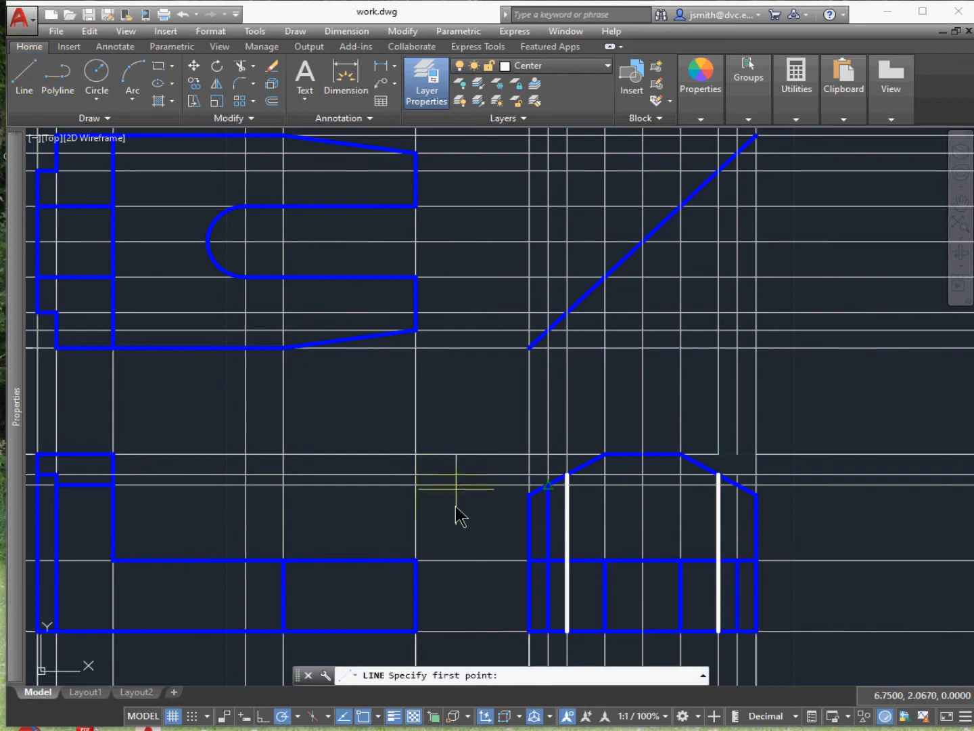
left_click(246, 560)
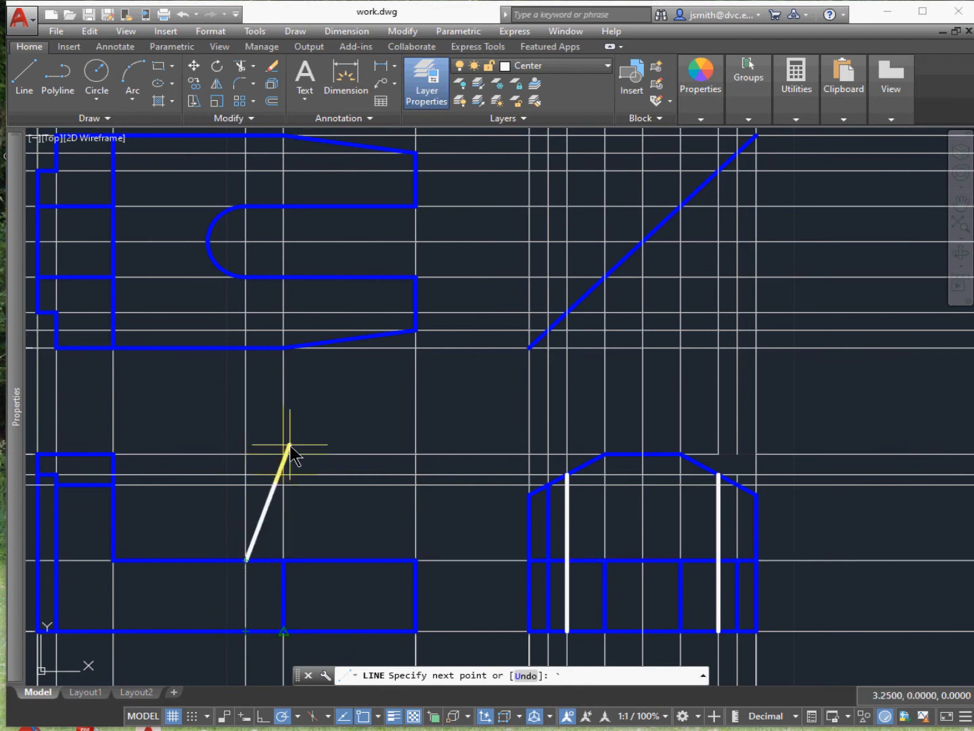
key("Escape")
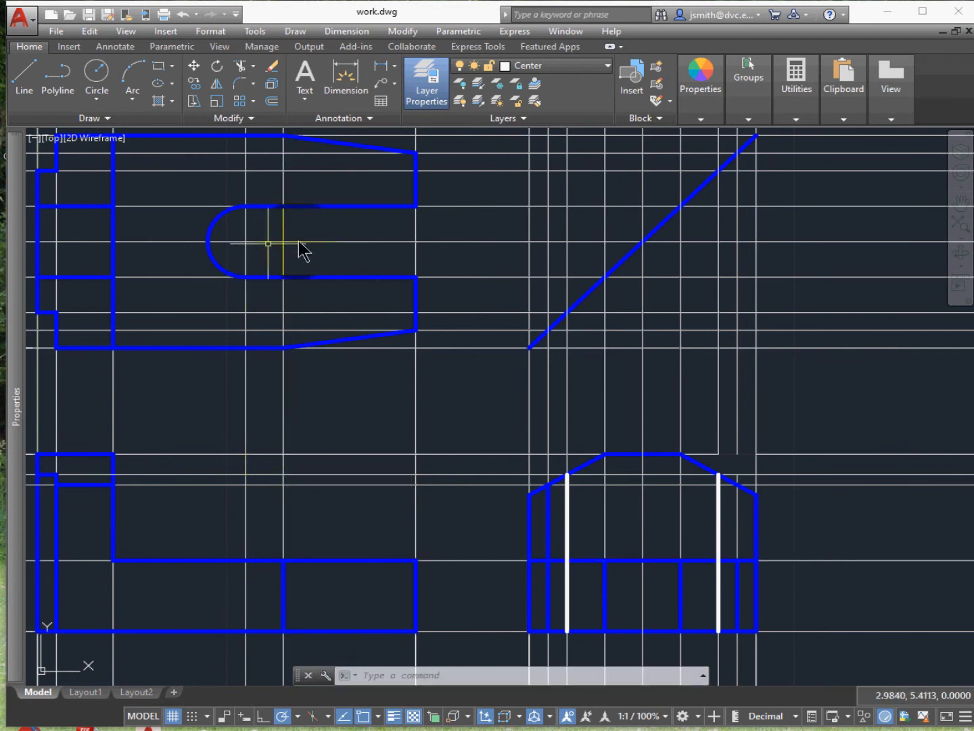
- Draw a vertical line in the front view at X 2.25, aligned with the slot arc's left extreme, from Y 1.0 down to the base line
mouse_move(973, 318)
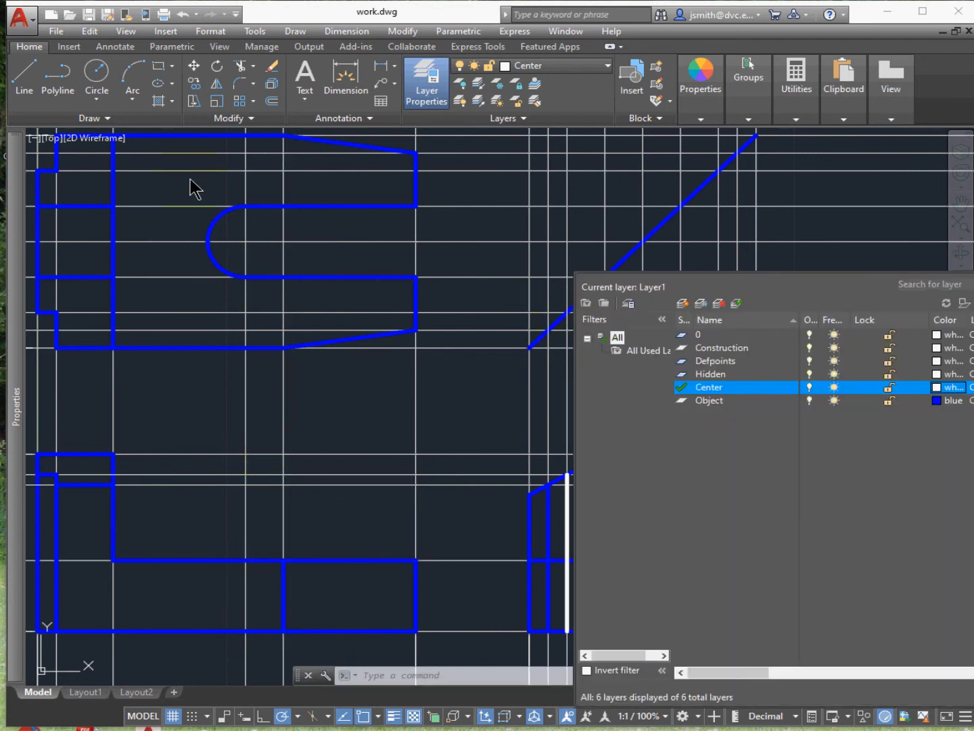
left_click(24, 78)
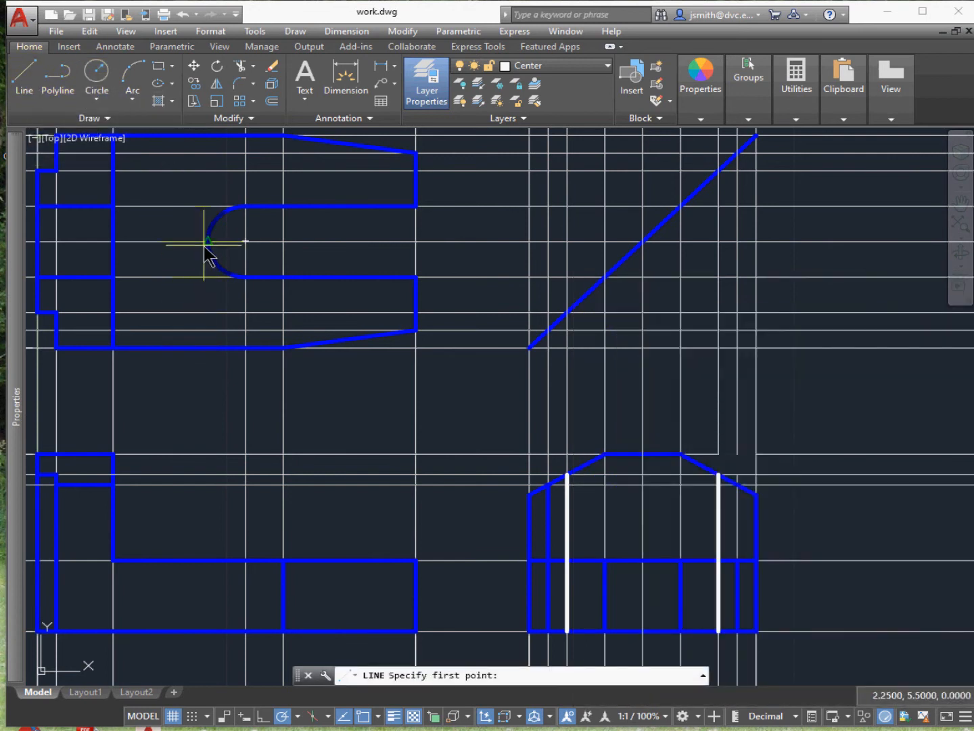
left_click(208, 560)
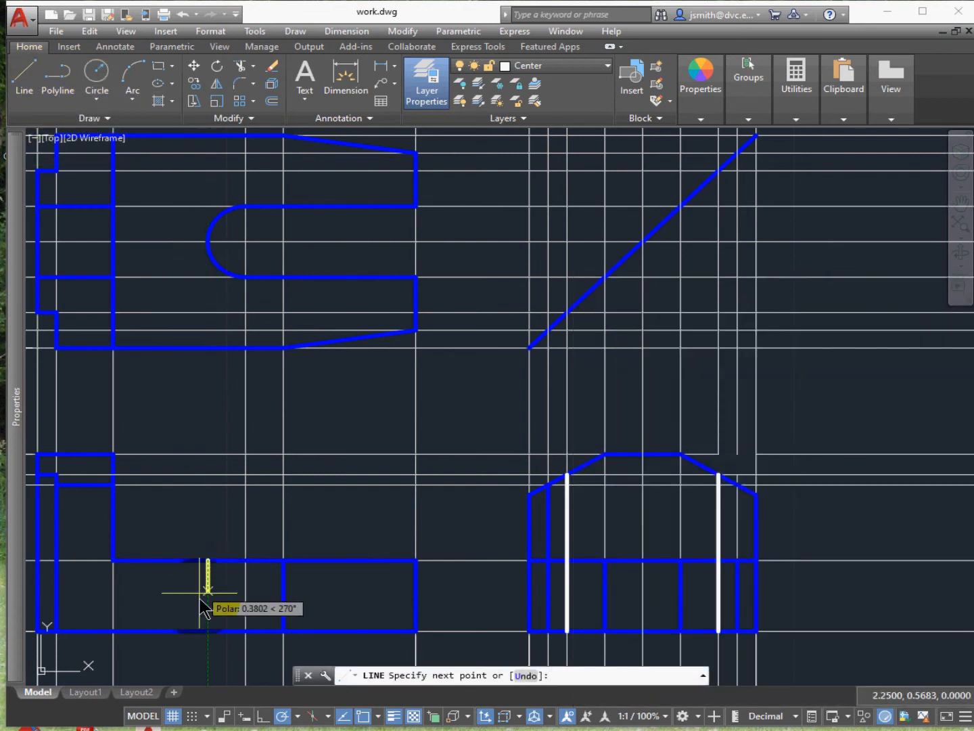
left_click(209, 631)
key("Return")
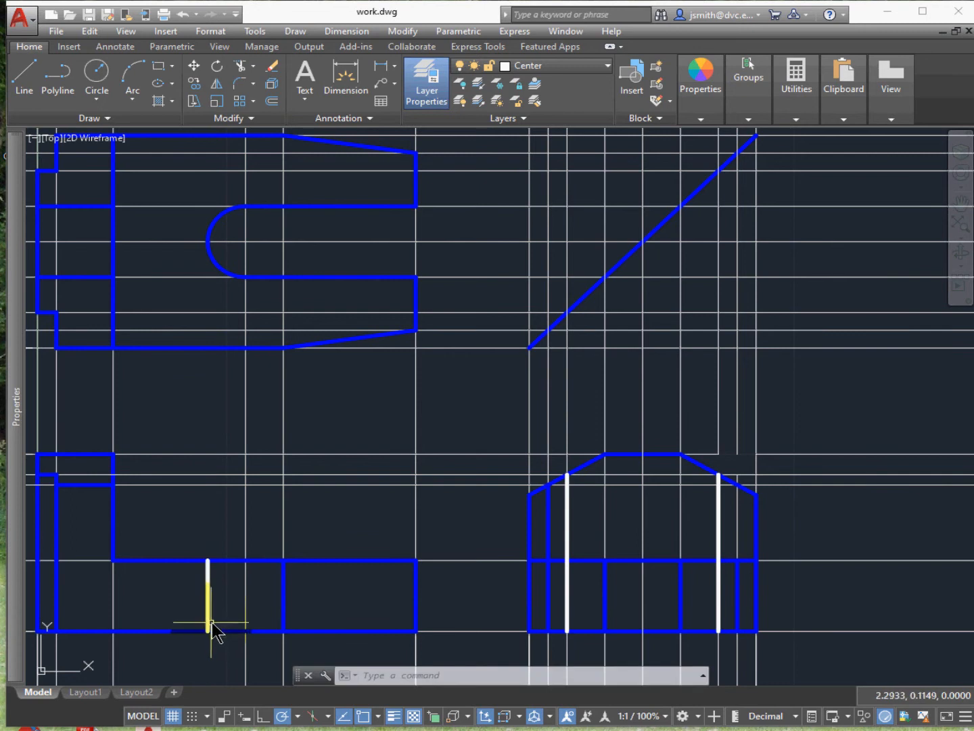
left_click(208, 602)
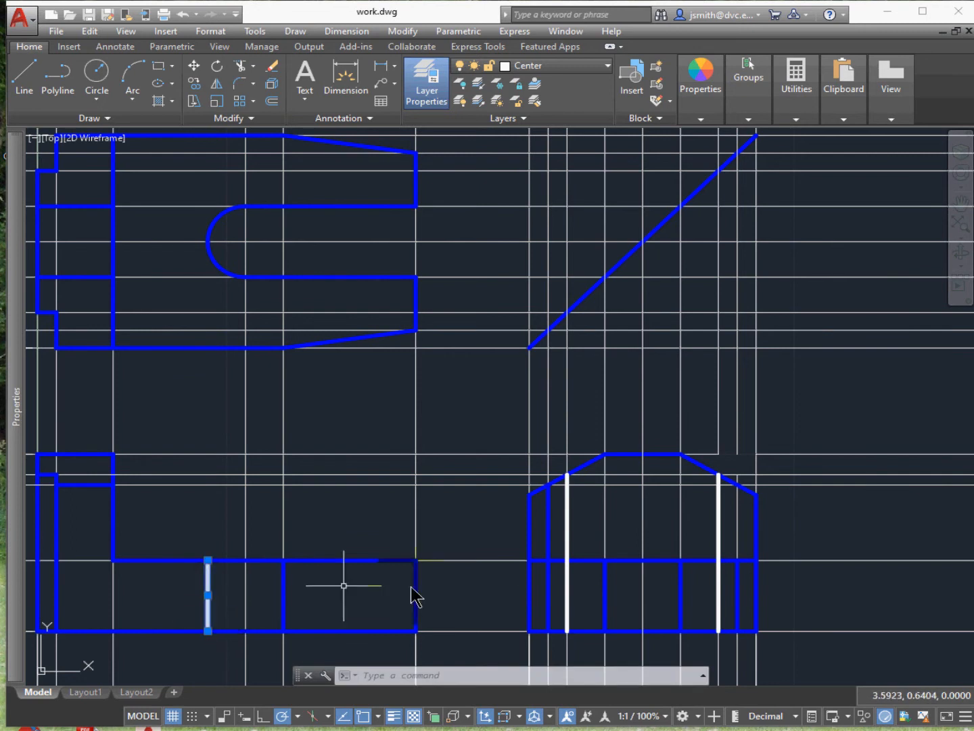
left_click(567, 593)
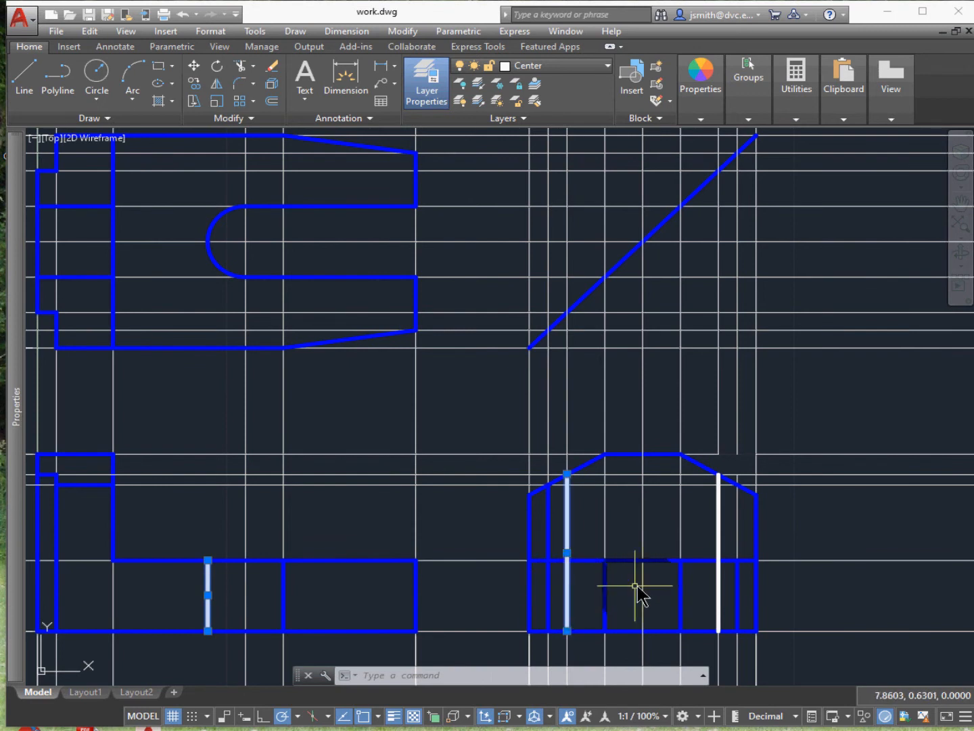
left_click(722, 596)
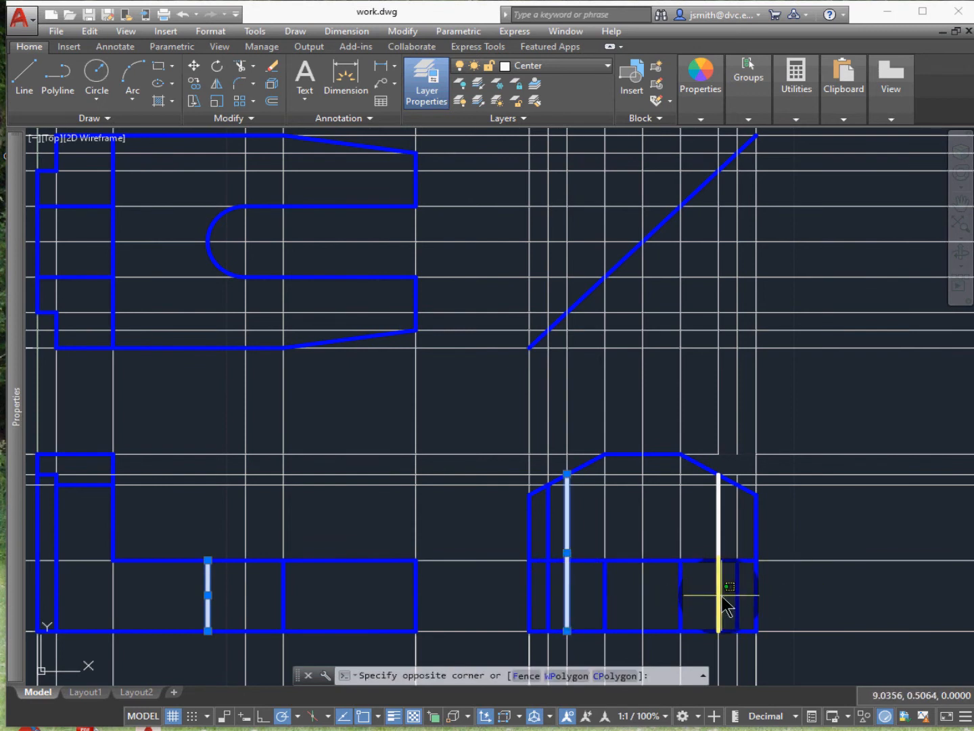
left_click(721, 599)
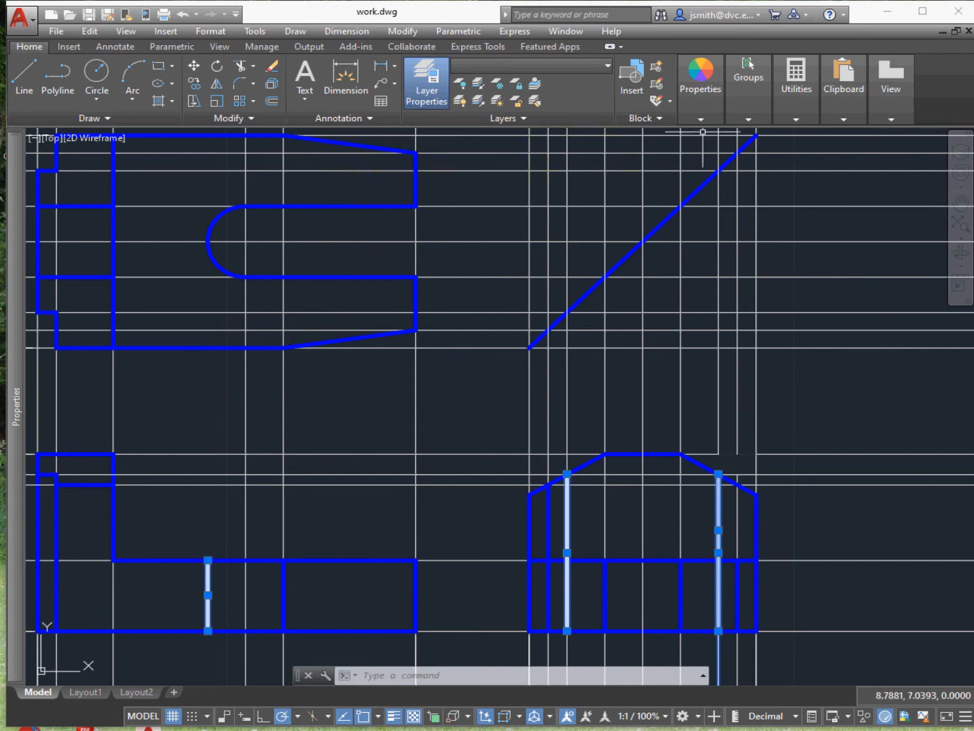
key("Escape")
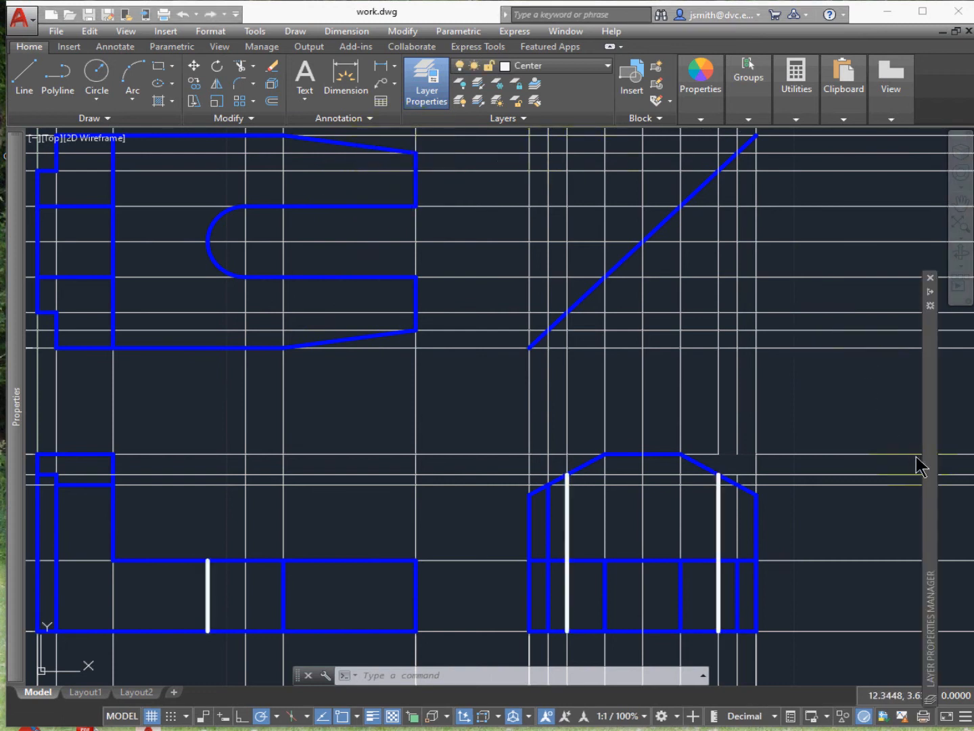
- Load the HIDDEN and CENTER linetypes from acad.lin while choosing a linetype for the Hidden layer
mouse_move(932, 474)
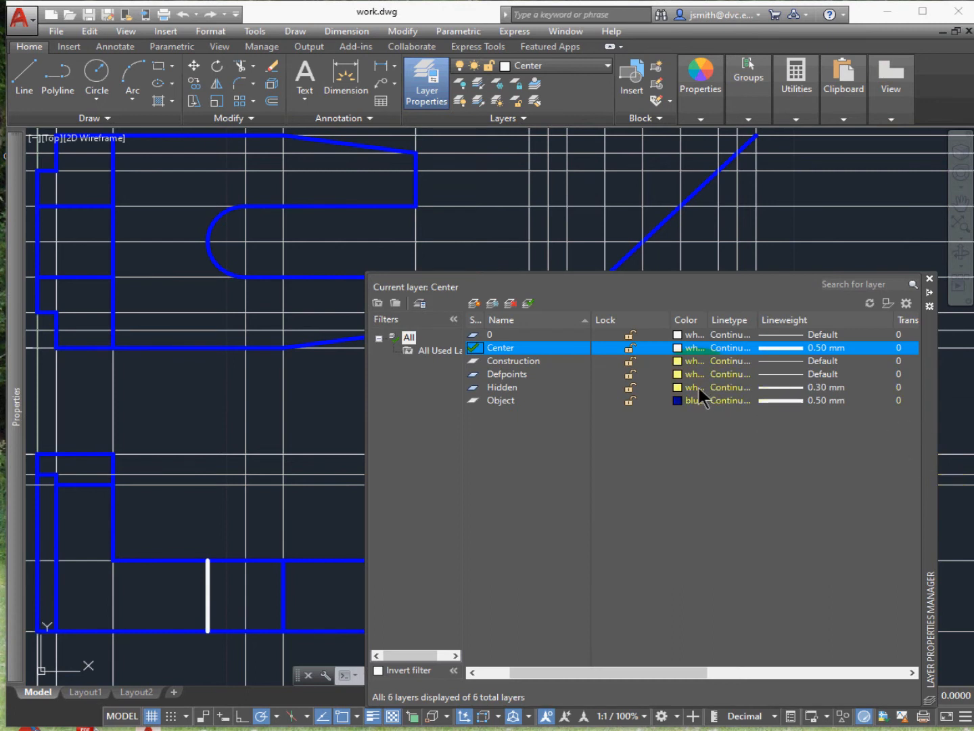
left_click(728, 387)
left_click(726, 383)
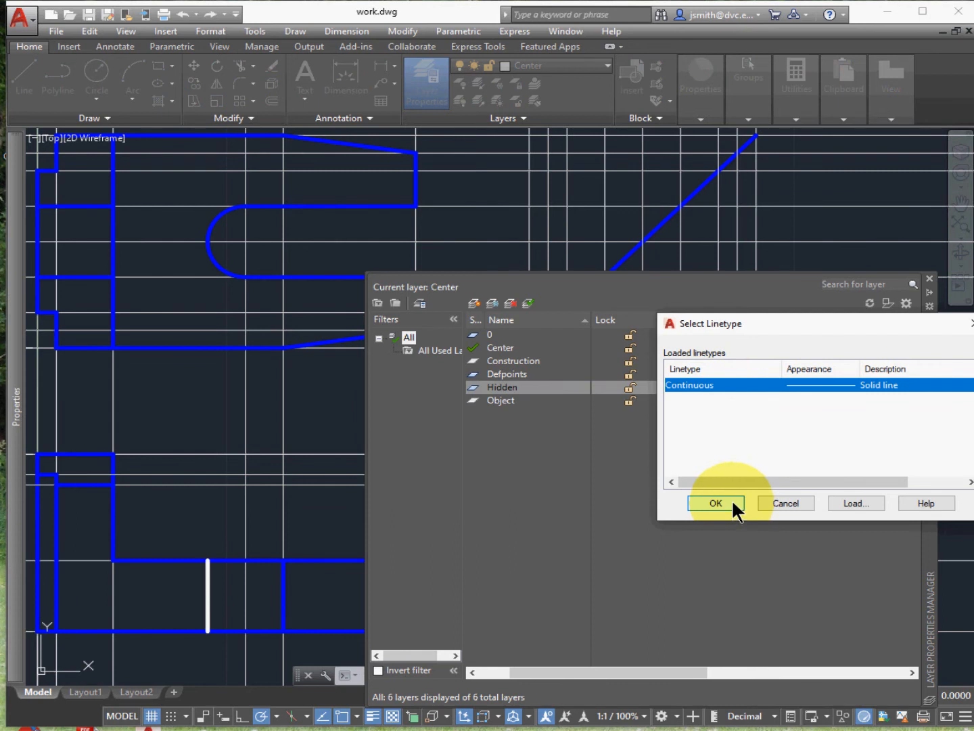
left_click(851, 501)
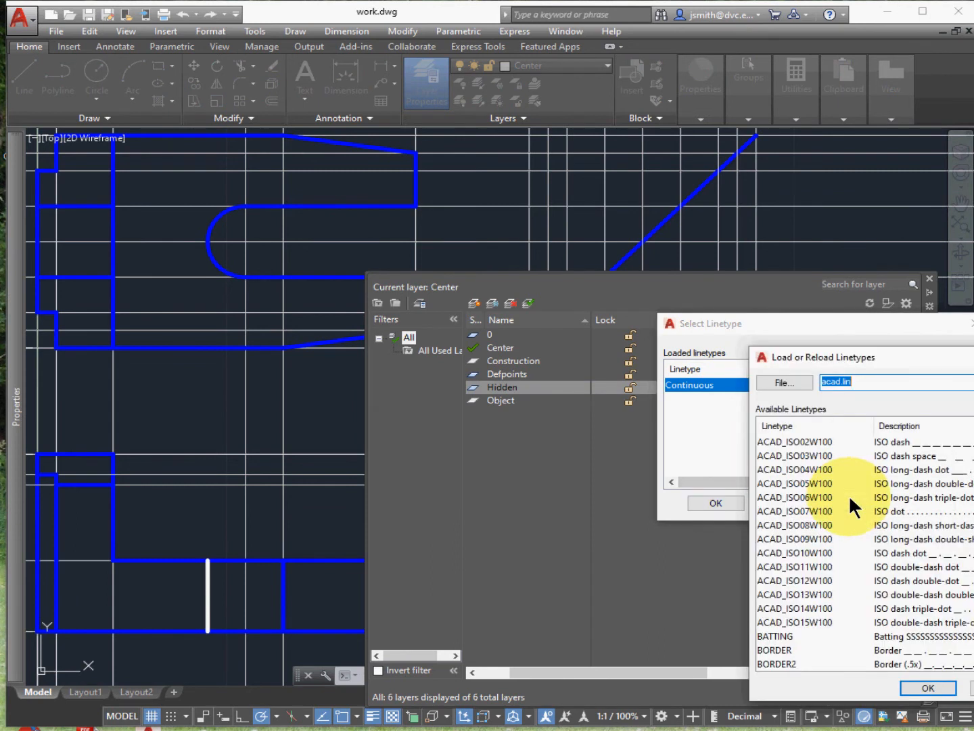
scroll(825, 508, "down", 5)
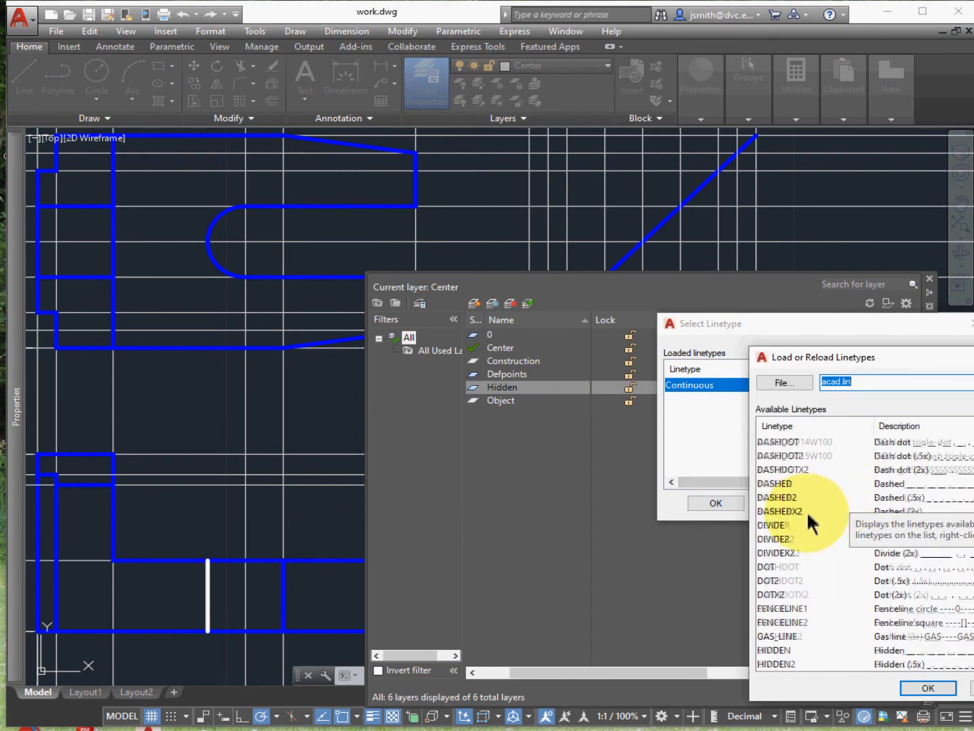
left_click(791, 608)
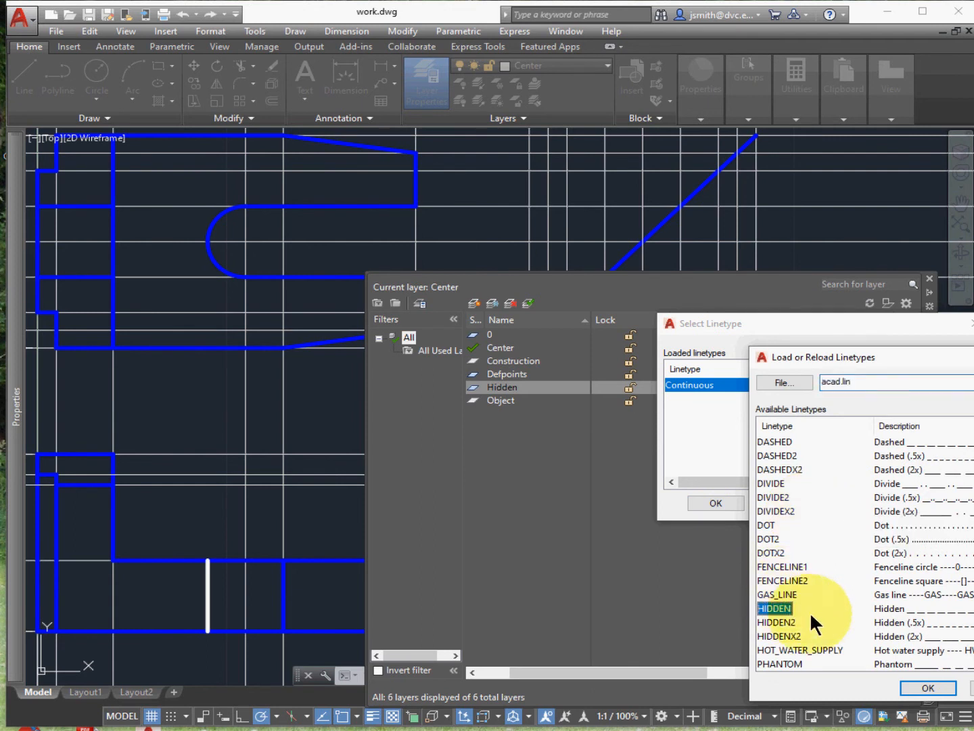
left_click(929, 687)
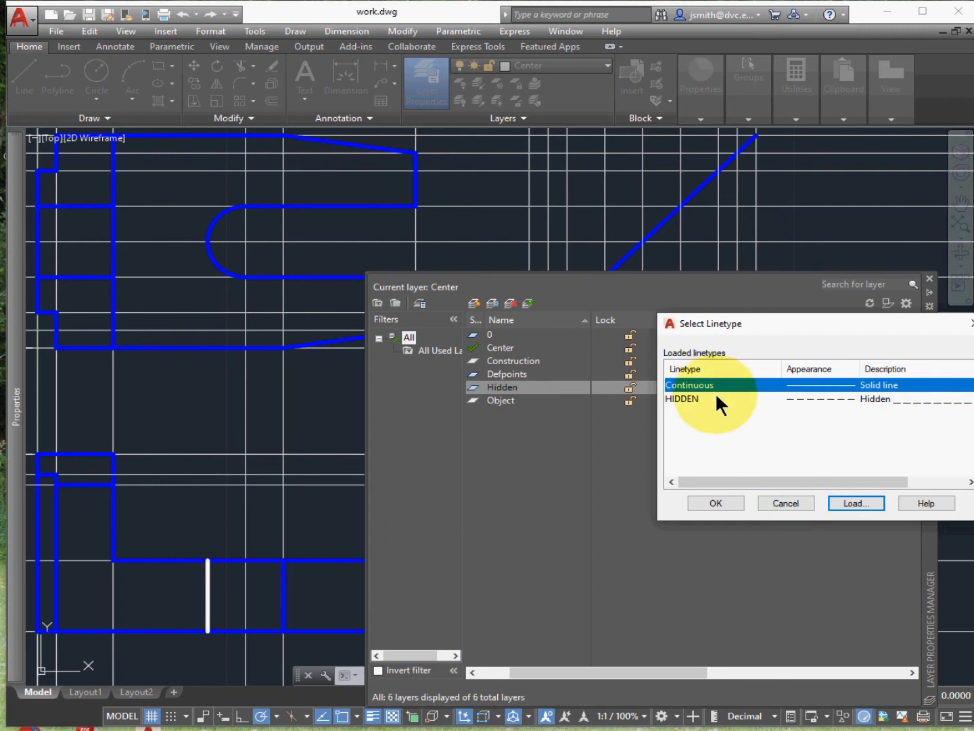
left_click(852, 499)
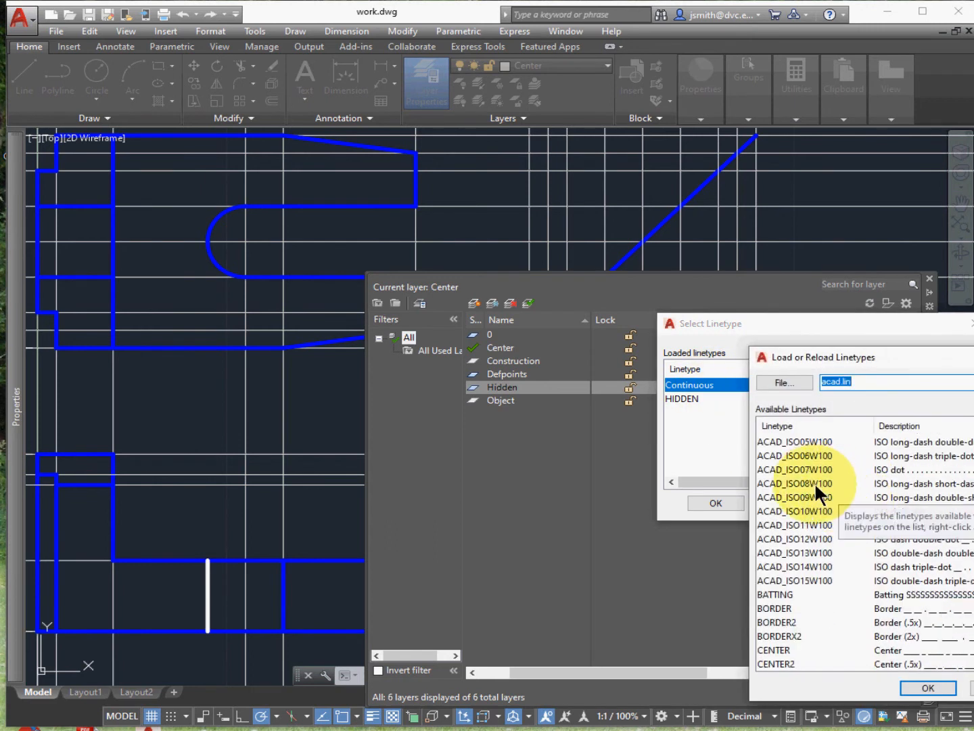
left_click(791, 608)
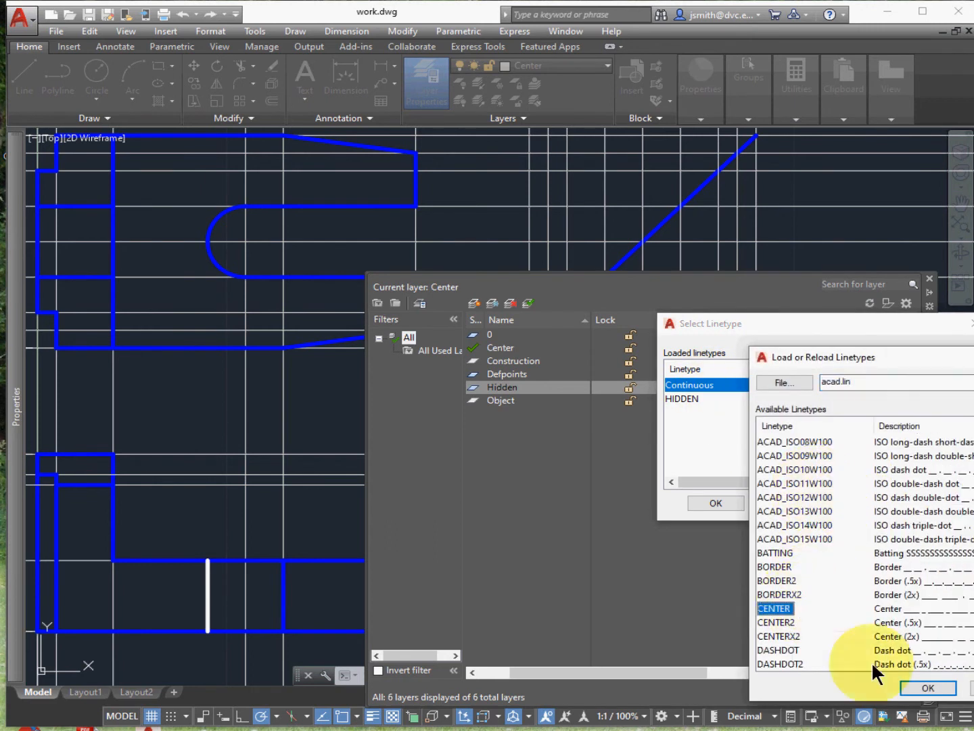
left_click(918, 688)
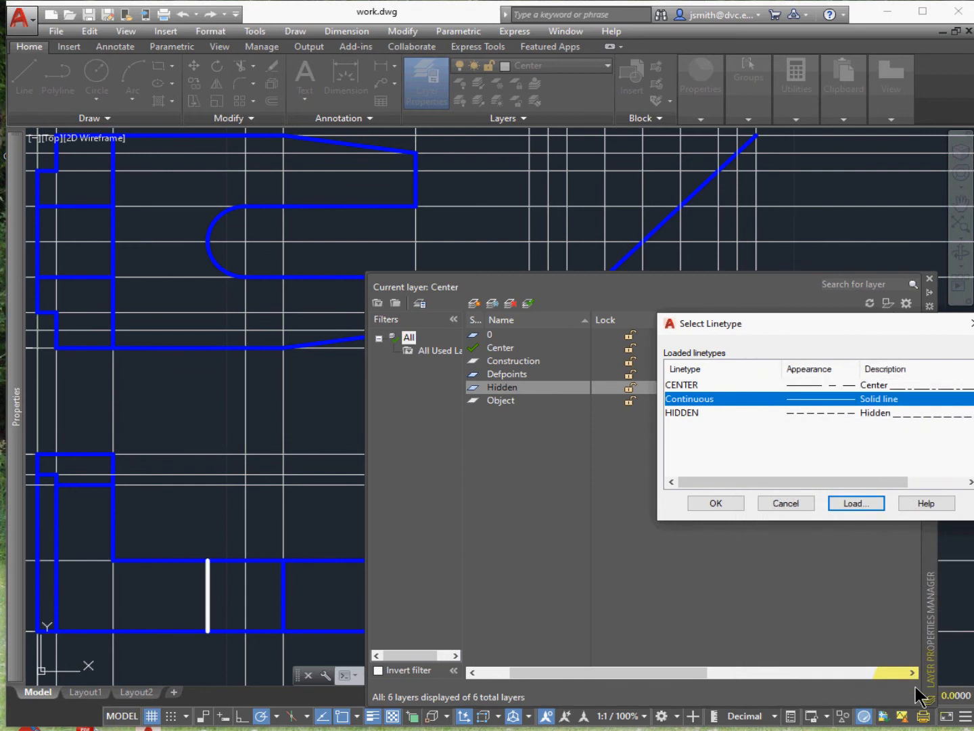
- Assign the HIDDEN linetype to the Hidden layer and collapse the layer manager
left_click(738, 411)
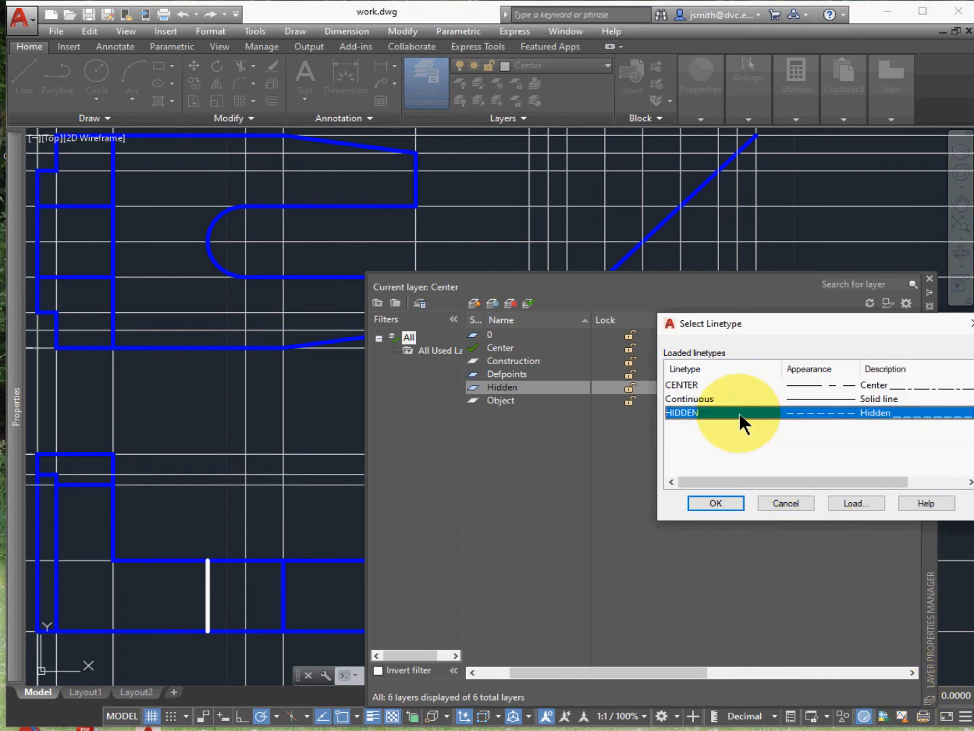
left_click(728, 504)
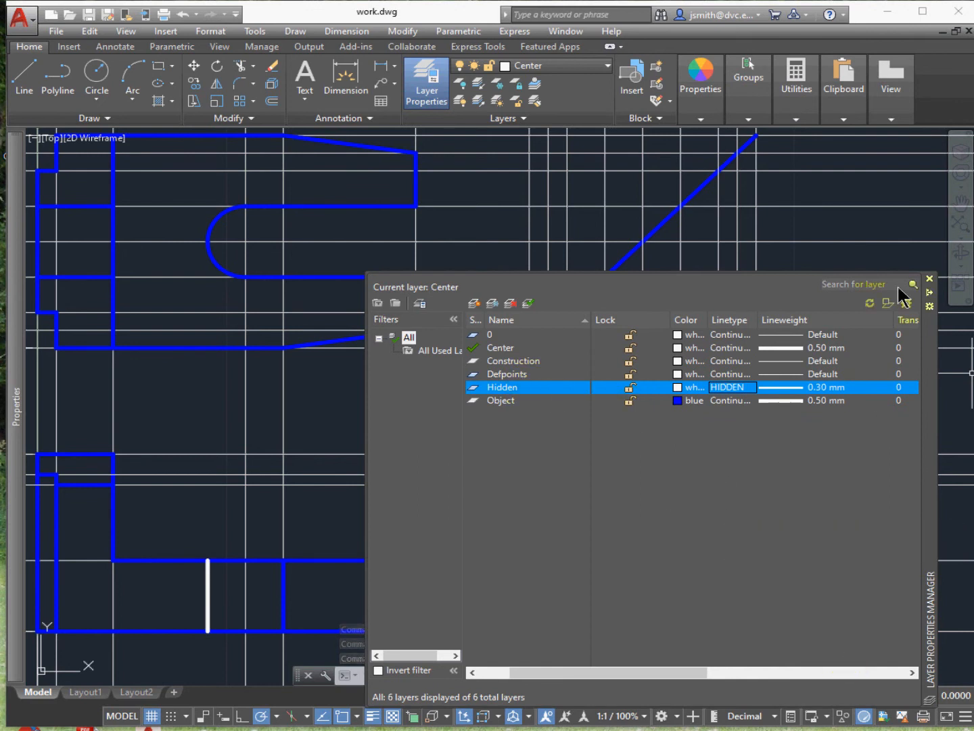
left_click(930, 293)
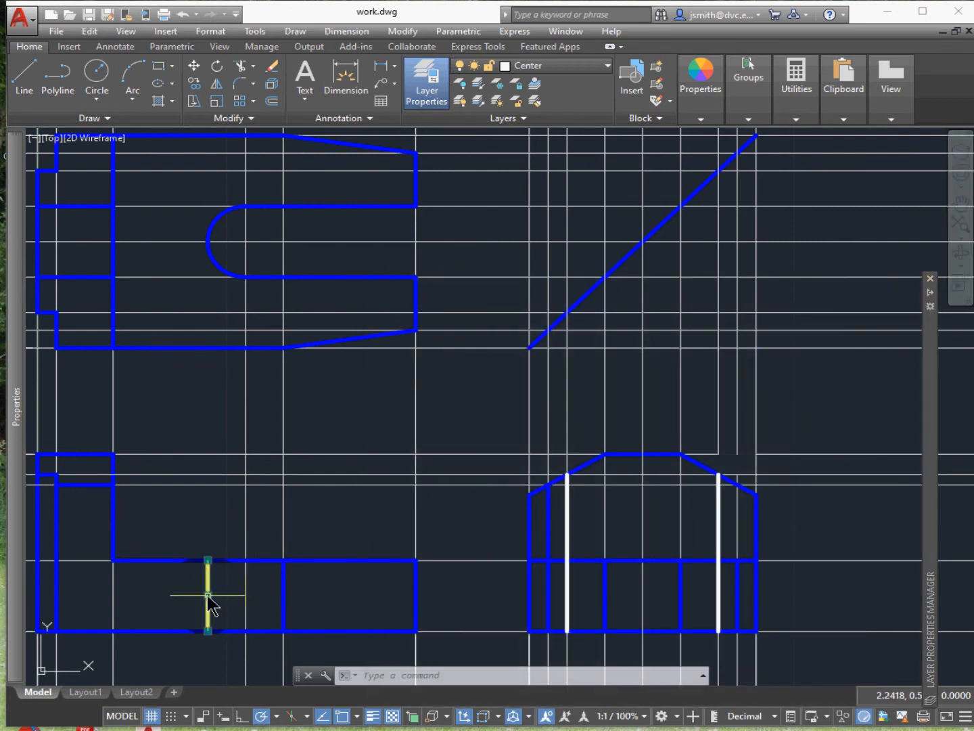
- Move the white vertical line in the front view and the two in the side view onto the Hidden layer
left_click(568, 519)
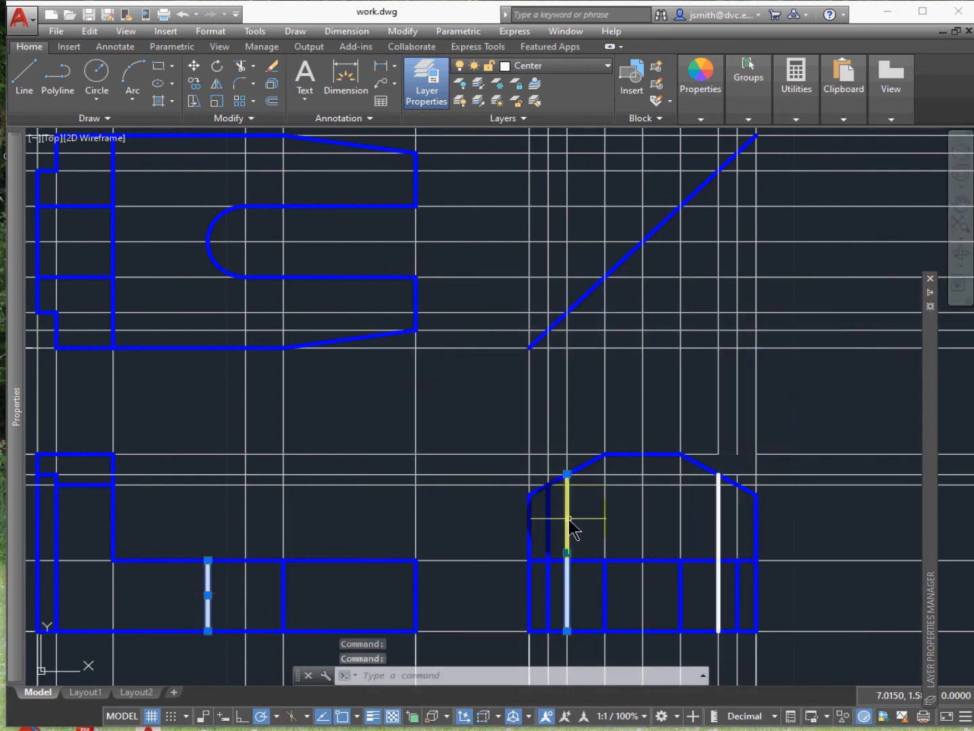
left_click(719, 514)
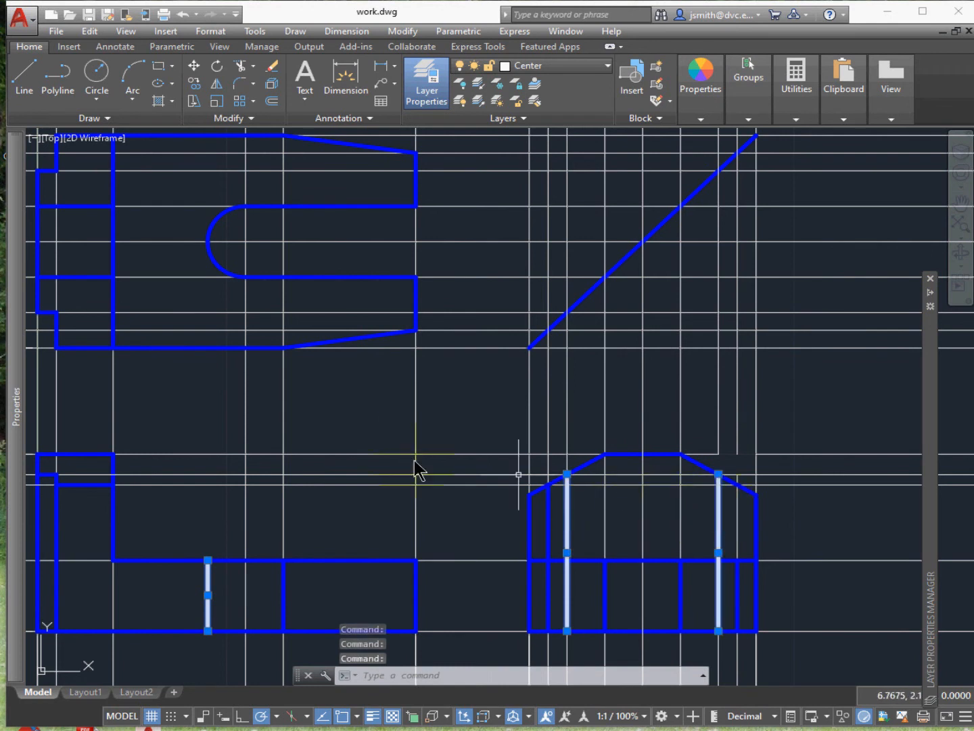
right_click(371, 438)
left_click(396, 724)
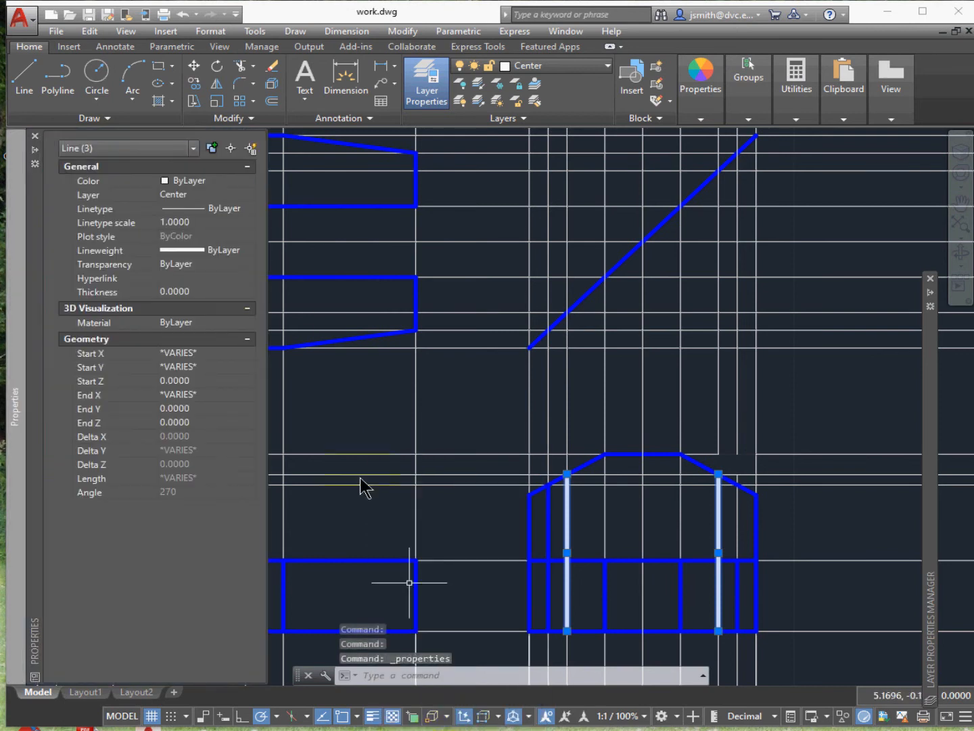
left_click(203, 196)
left_click(203, 195)
left_click(205, 261)
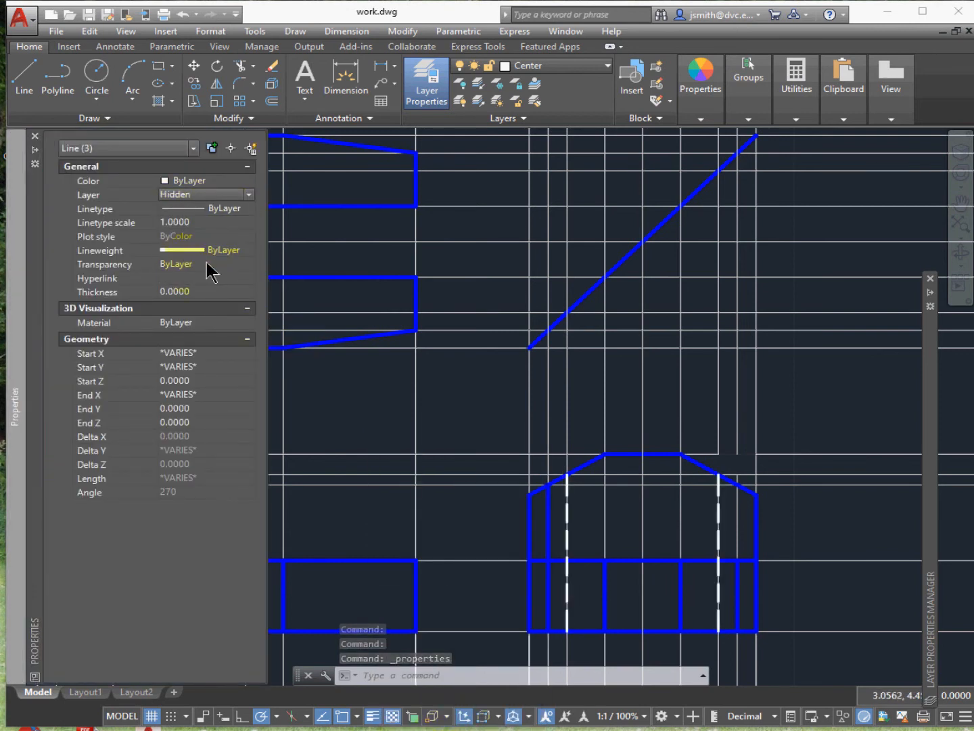
left_click(38, 153)
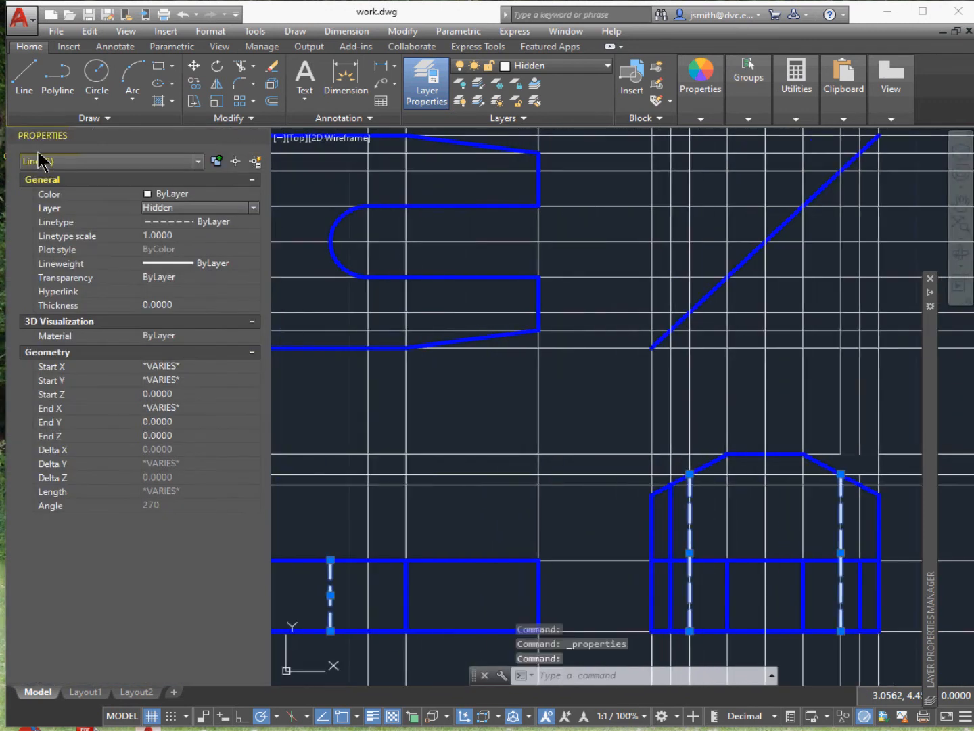
mouse_move(63, 144)
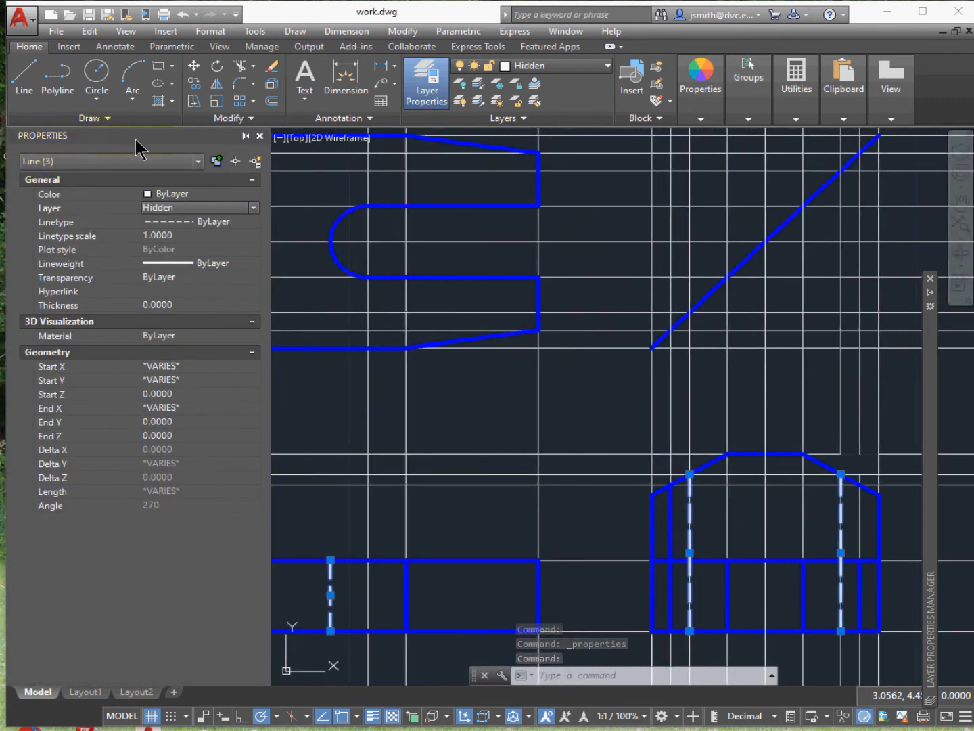
left_click(246, 136)
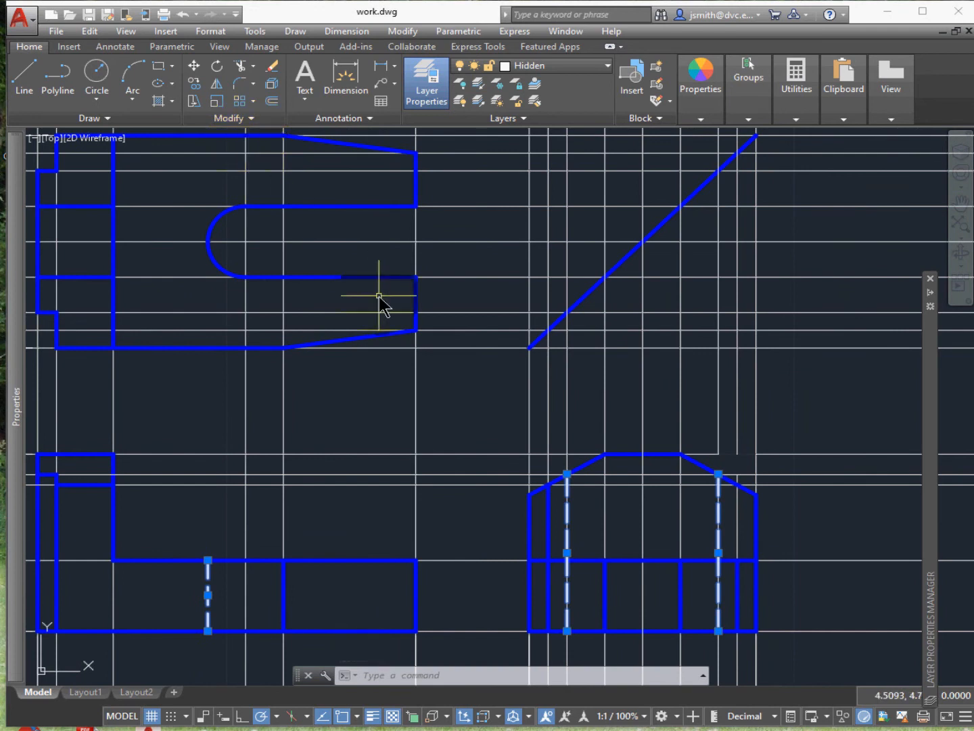
- Draw a horizontal line about 5.71 long on the Center layer through the top view's slot axis at Y 5.5, extending past both ends
scroll(380, 295, "down", 2)
scroll(228, 356, "up", 2)
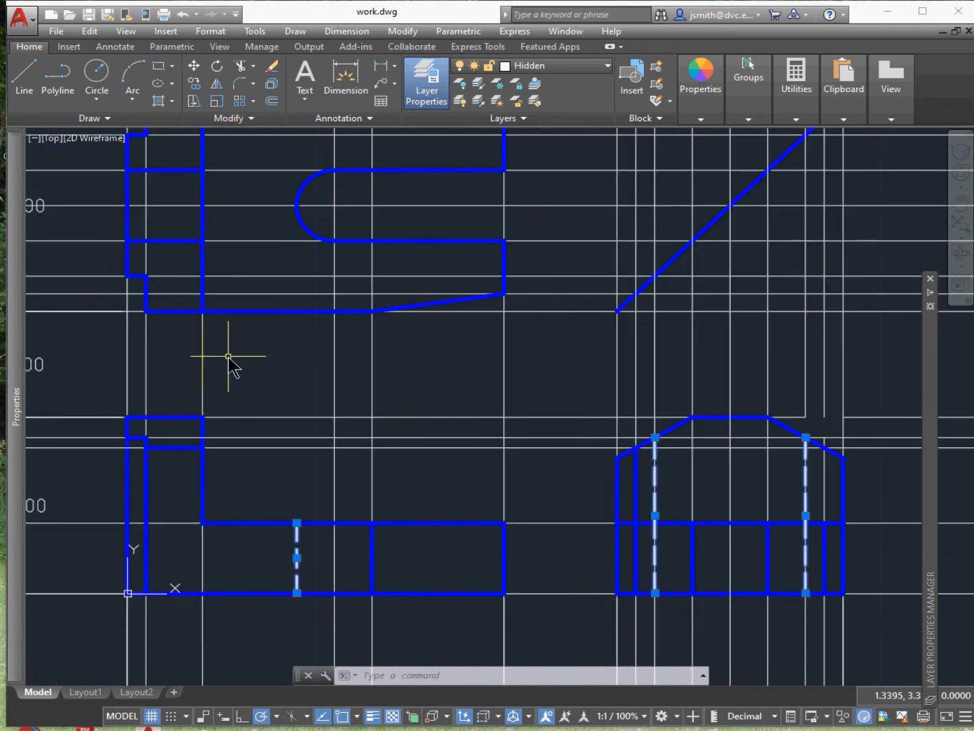
key("Escape")
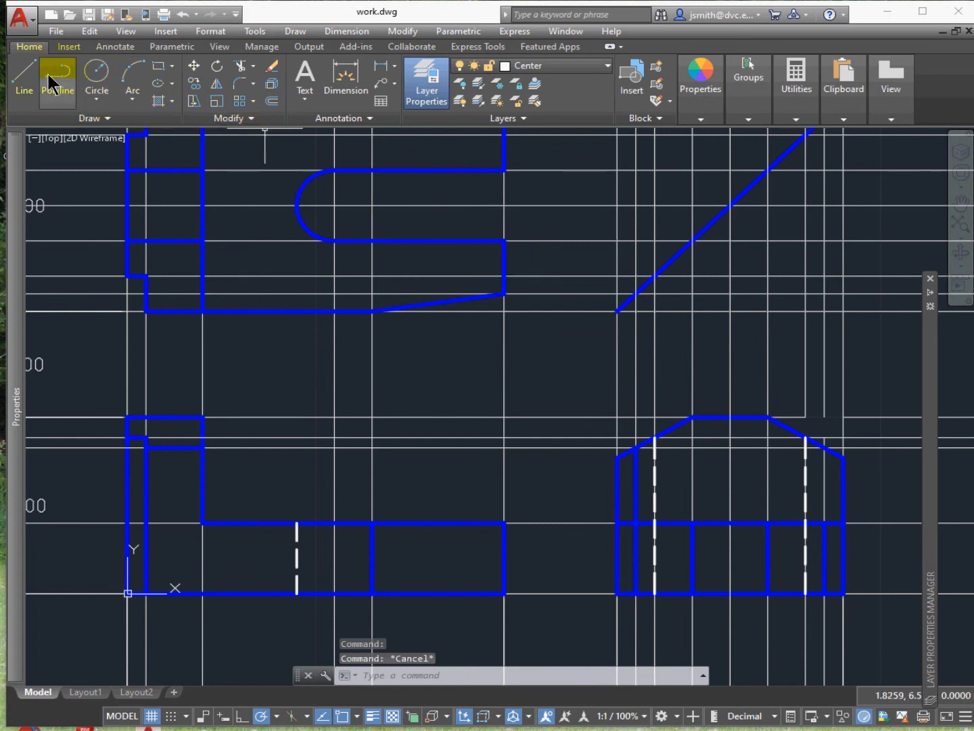
left_click(29, 72)
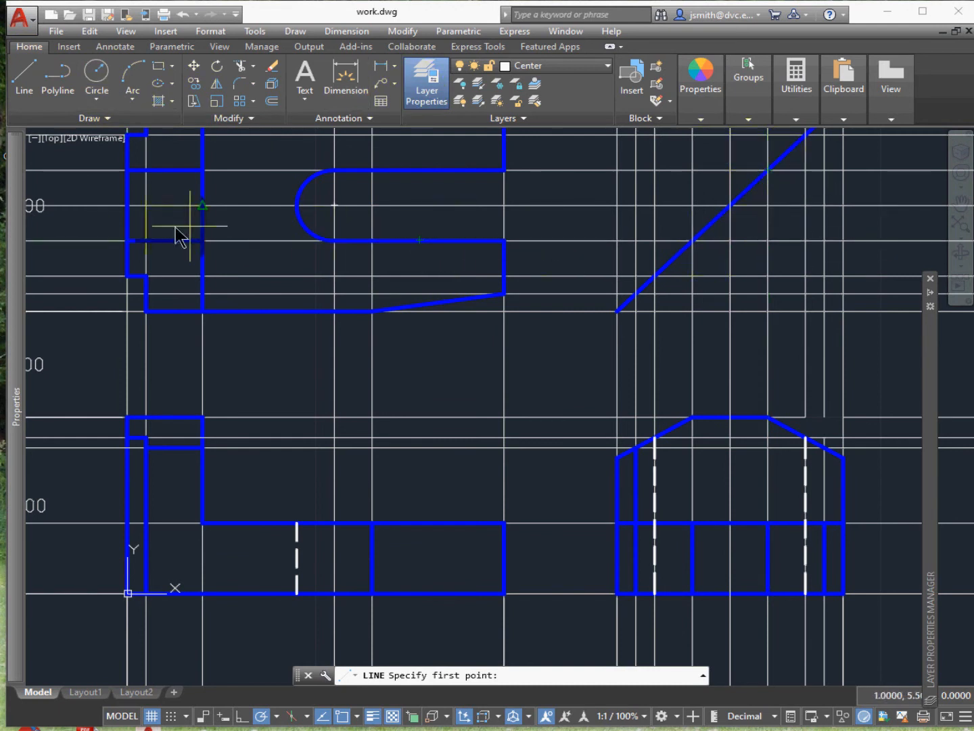
left_click(106, 203)
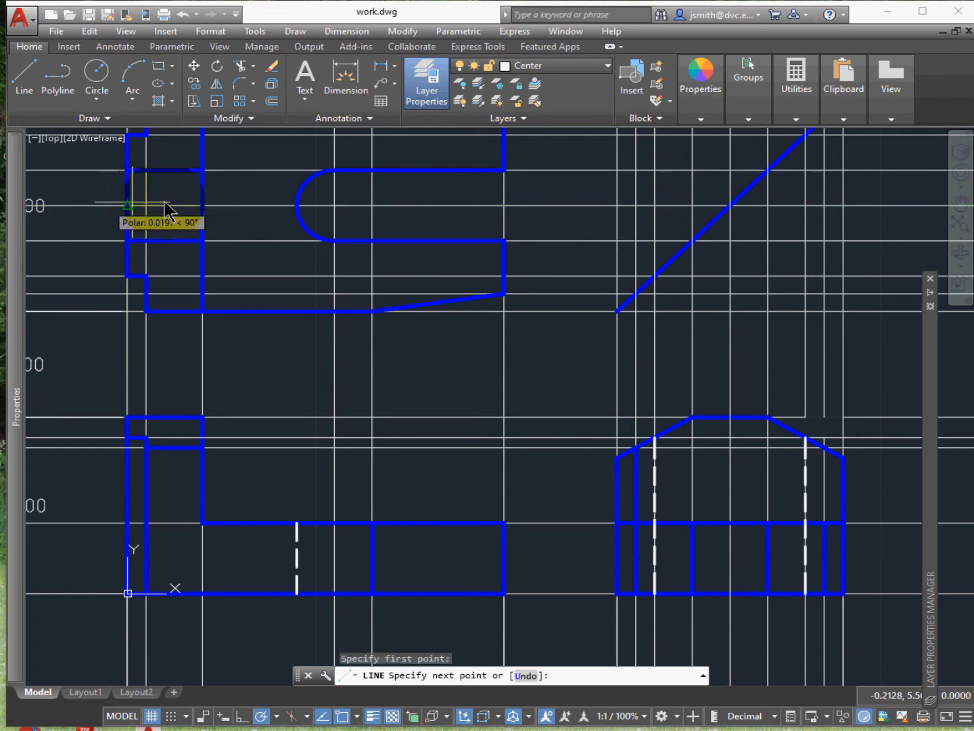
left_click(538, 203)
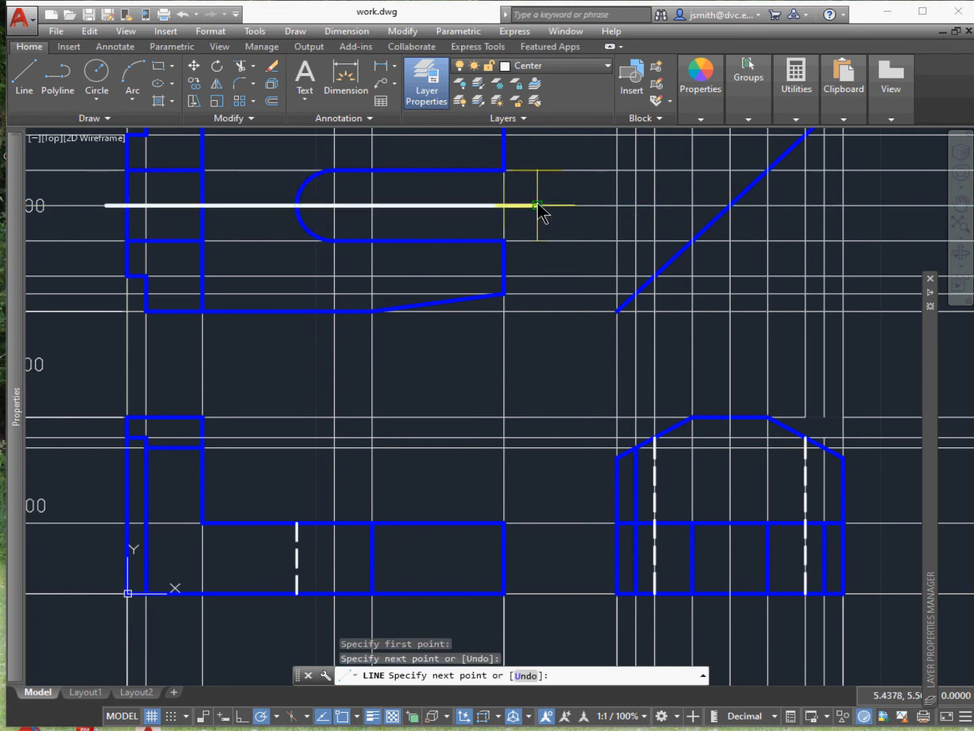
key("Escape")
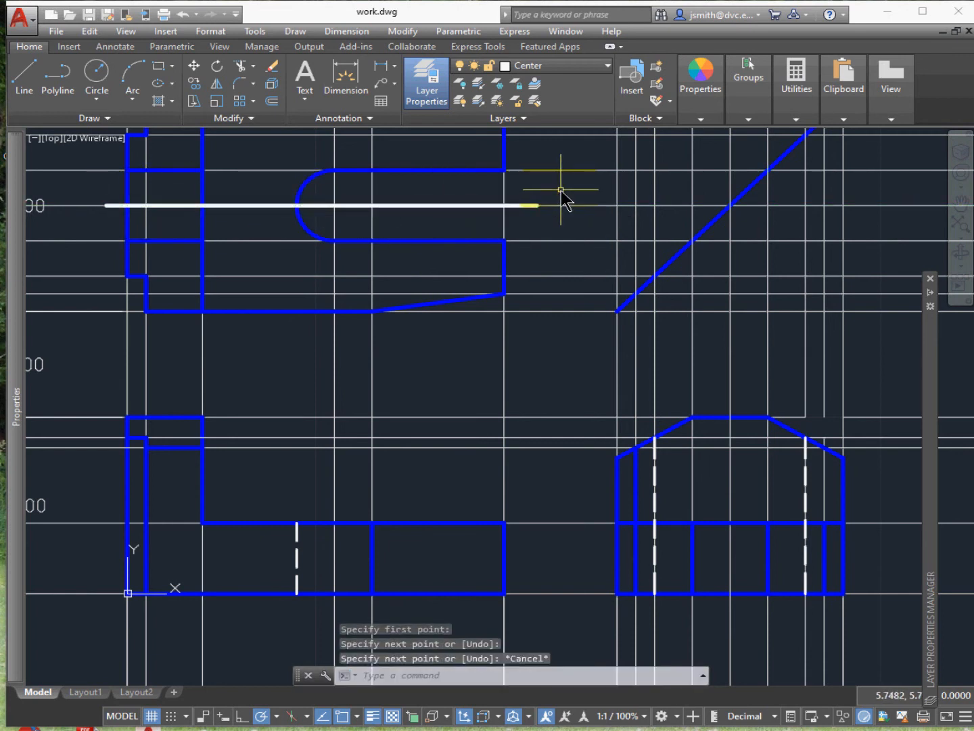
- Check the layer and linetype properties of the horizontal line through the top view's slot
left_click(459, 204)
right_click(459, 205)
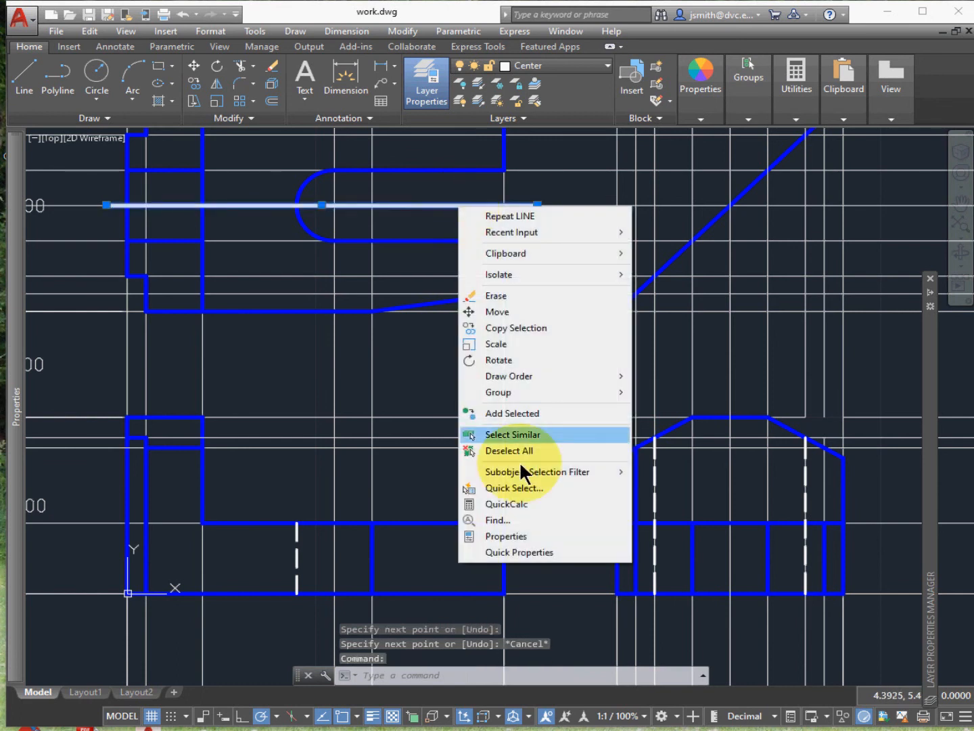
left_click(536, 534)
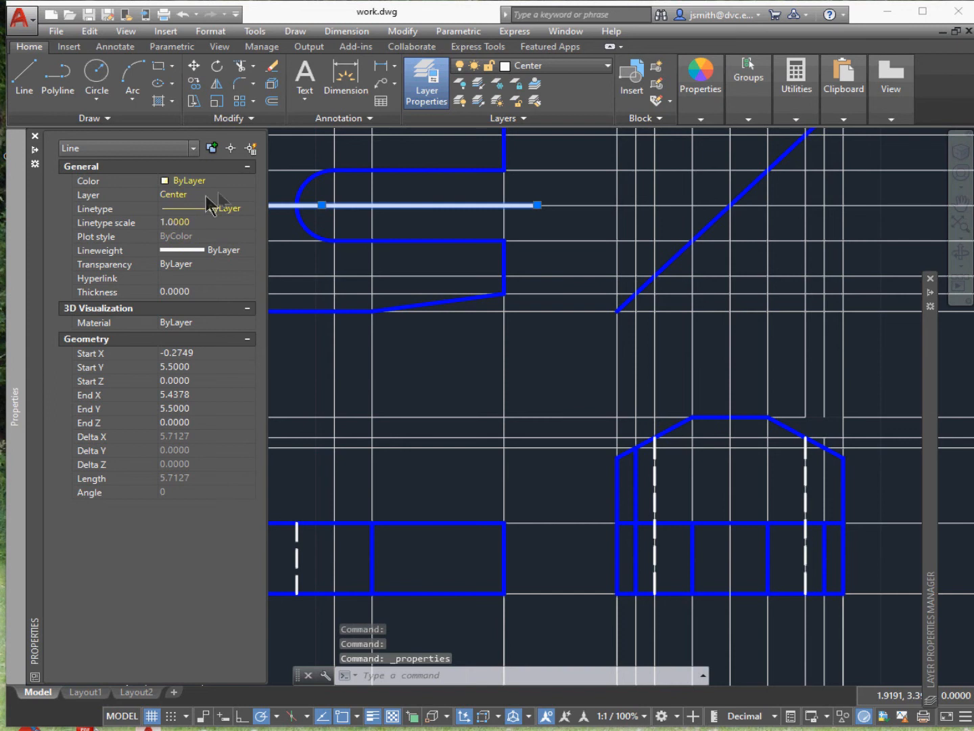
- Assign the CENTER linetype to the Center layer
mouse_move(940, 504)
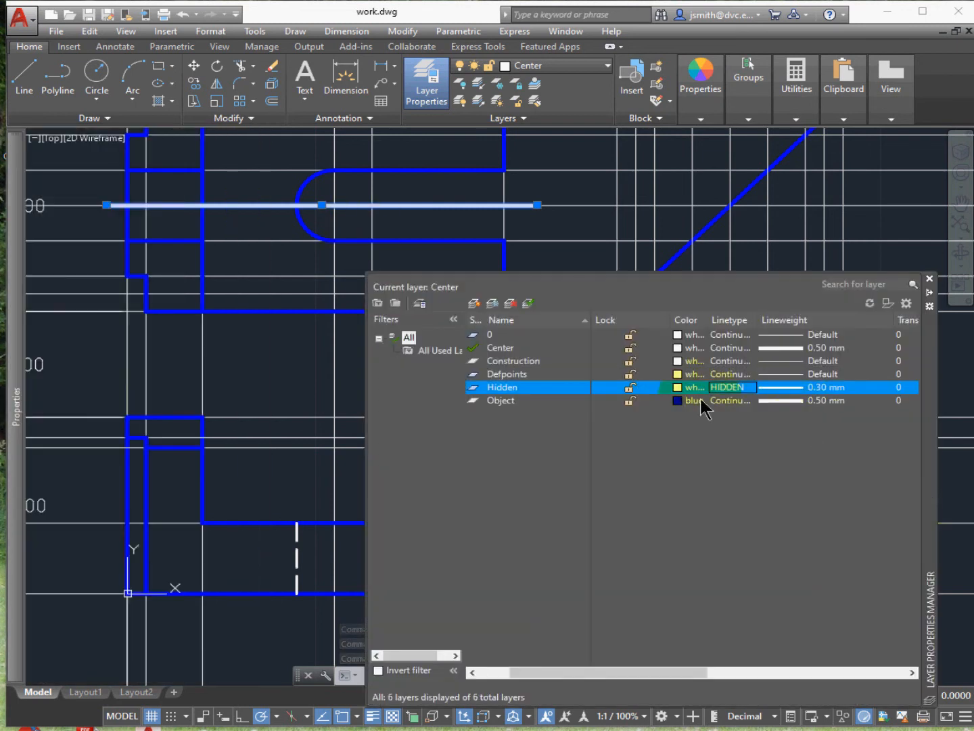
left_click(548, 350)
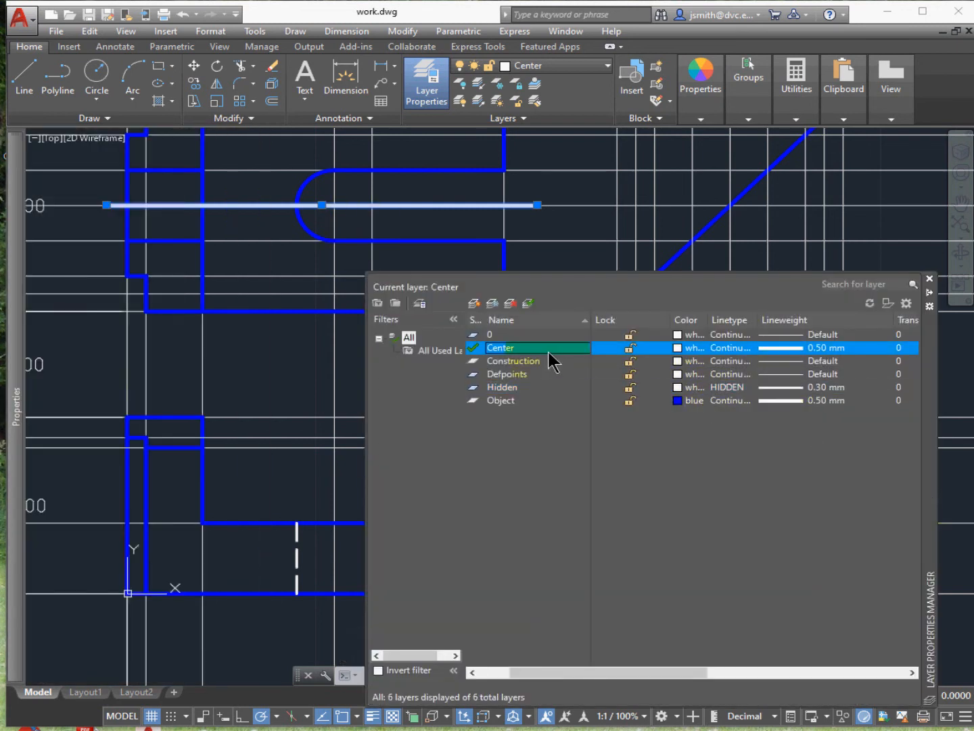
left_click(729, 352)
left_click(740, 385)
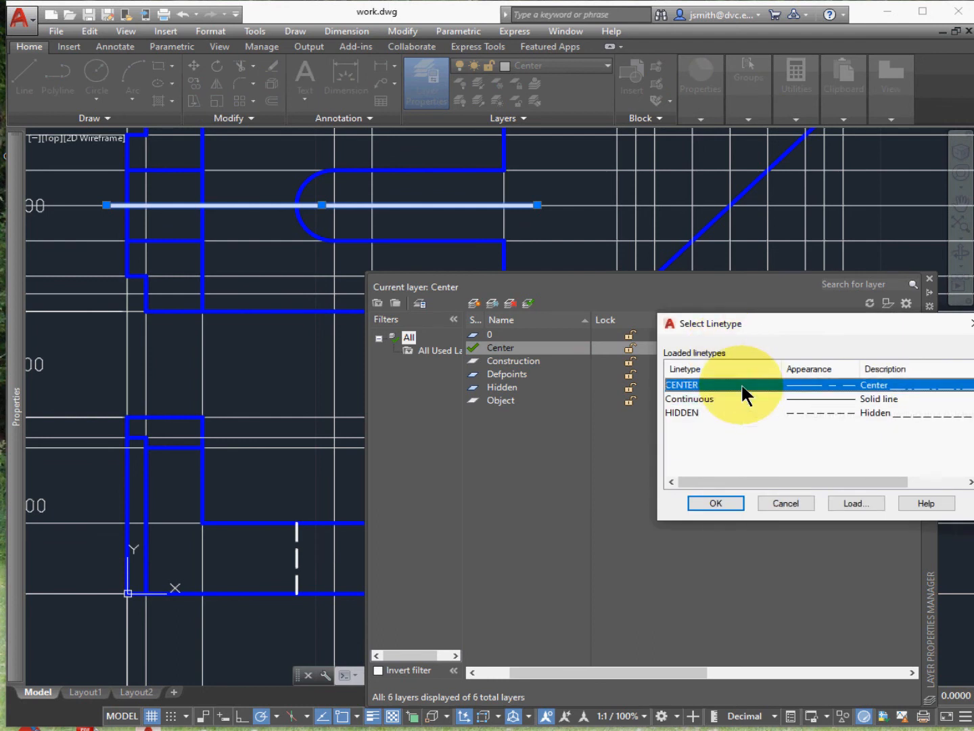
left_click(716, 503)
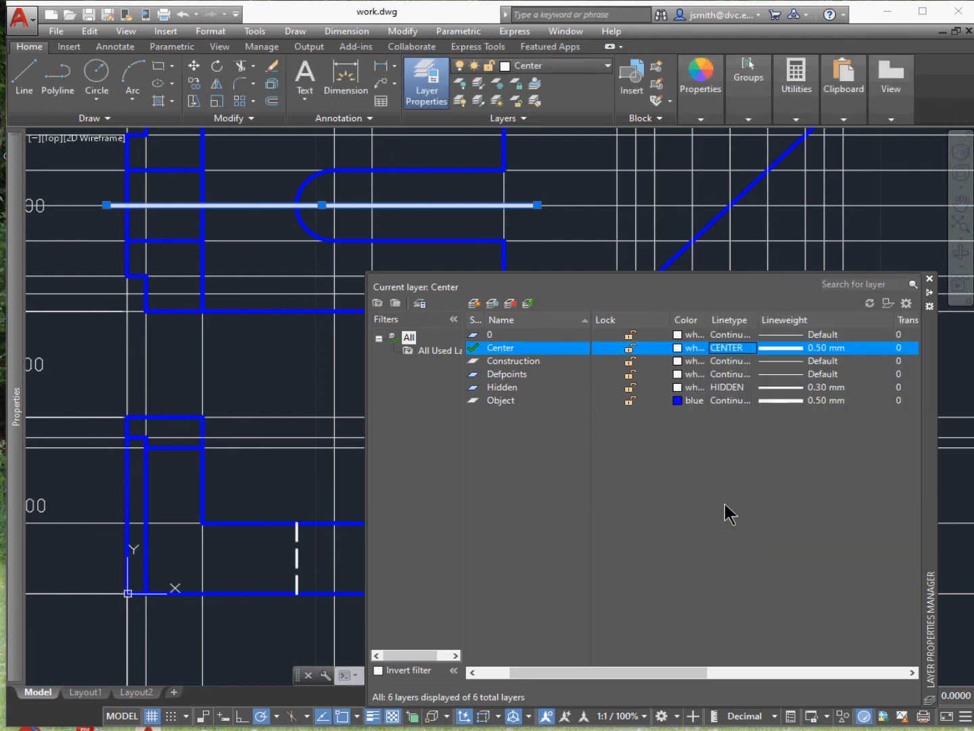
- Set the Center layer's lineweight to 0.30 mm, collapse the layer manager and deselect the horizontal center line
left_click(827, 348)
left_click(436, 369)
left_click(437, 476)
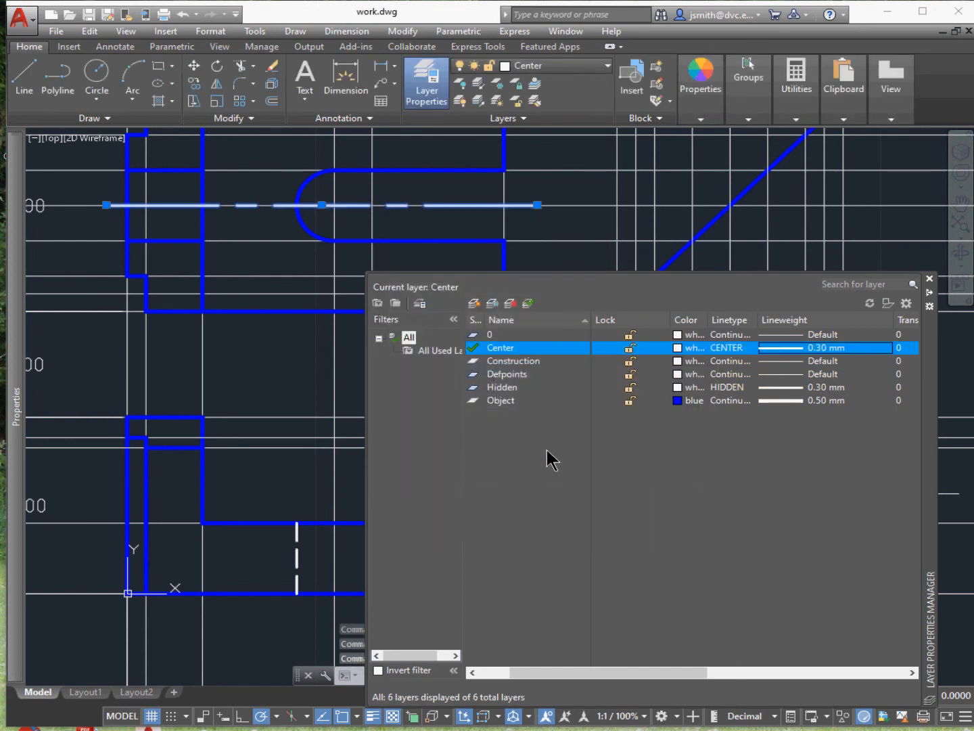
left_click(931, 292)
key("Escape")
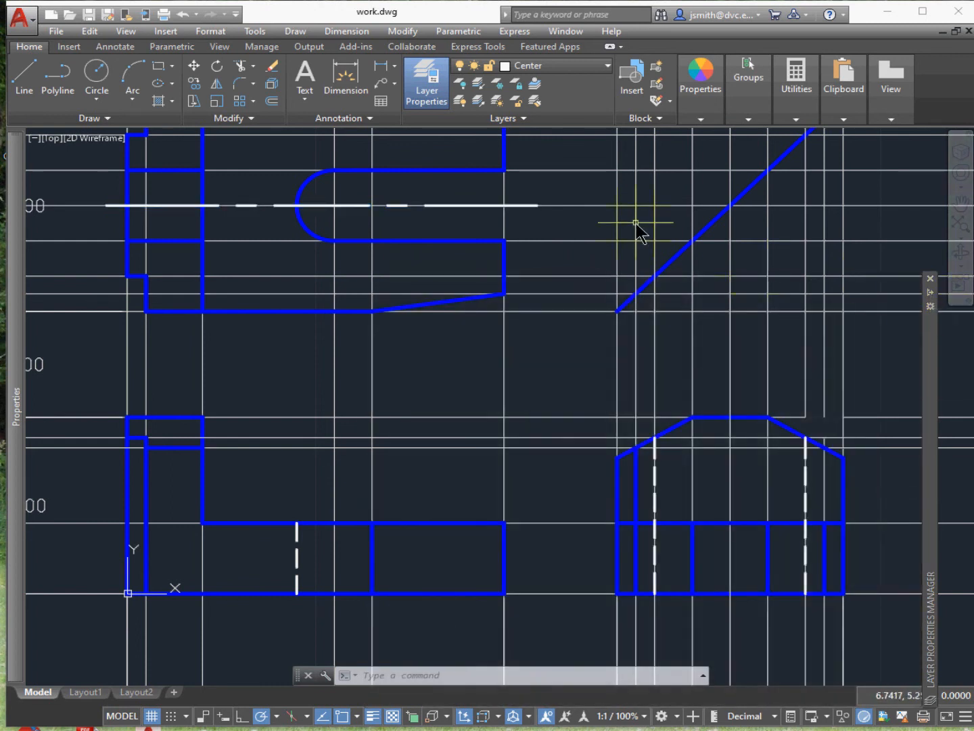
- Draw a vertical center line about 3.52 long through the slot arc's center at X 2.75, extending past both edges of the top view
left_click(25, 73)
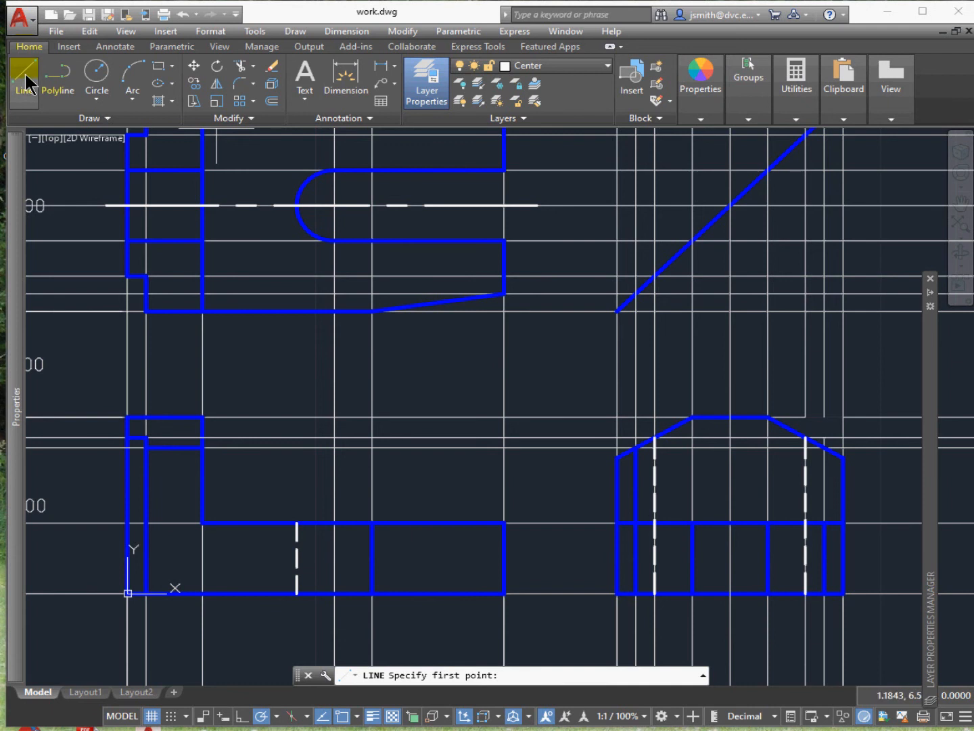
scroll(408, 345, "down", 2)
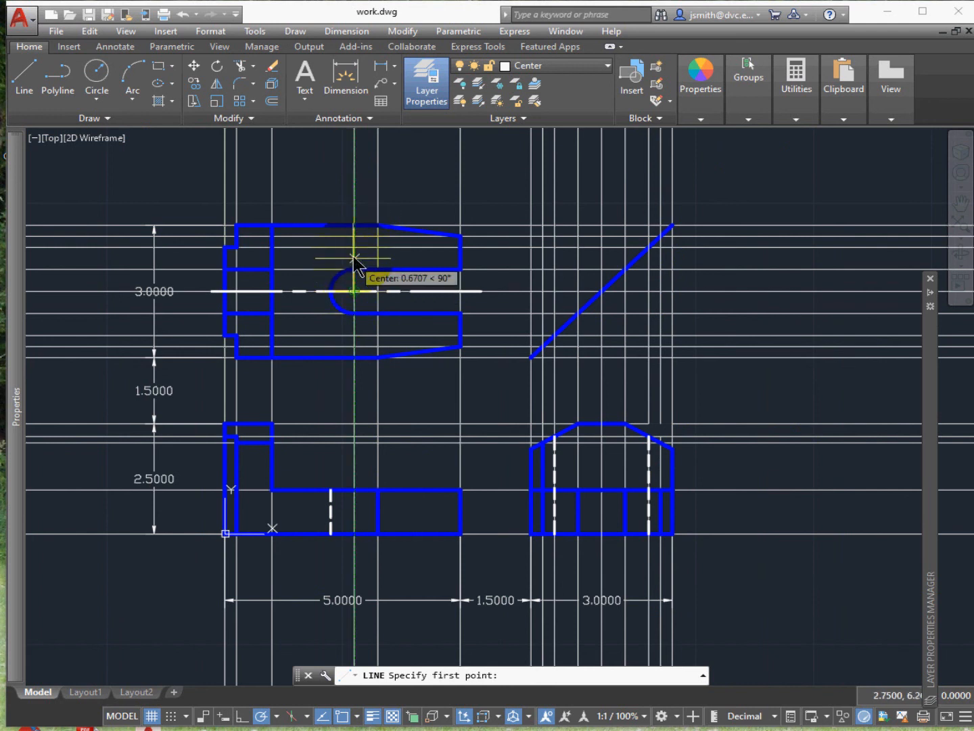
left_click(354, 224)
left_click(355, 314)
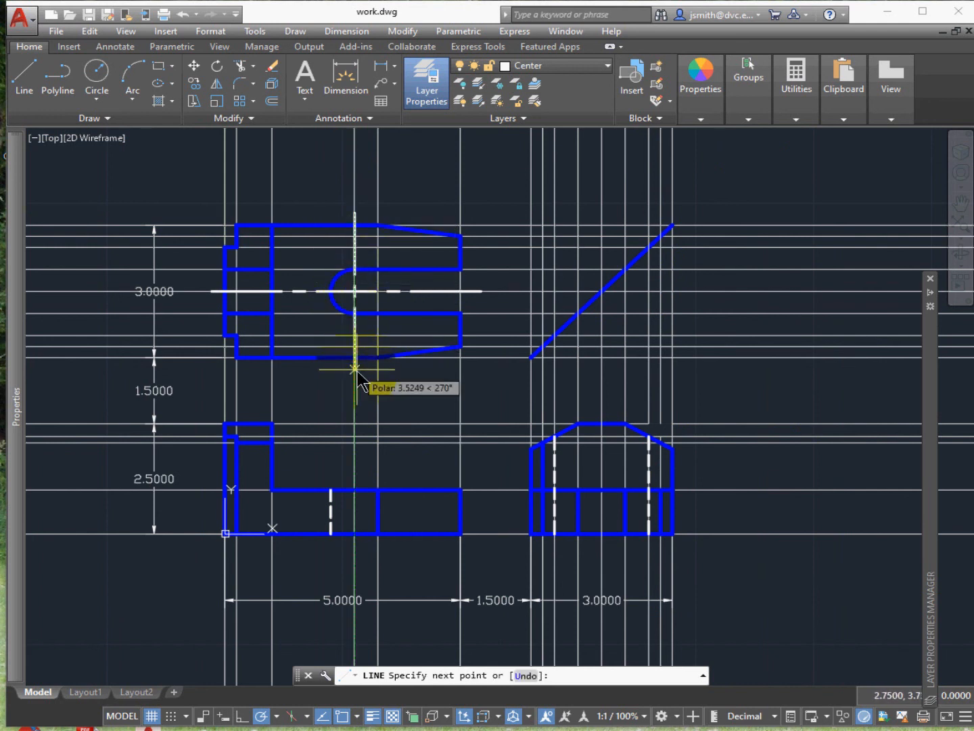
left_click(354, 369)
key("Return")
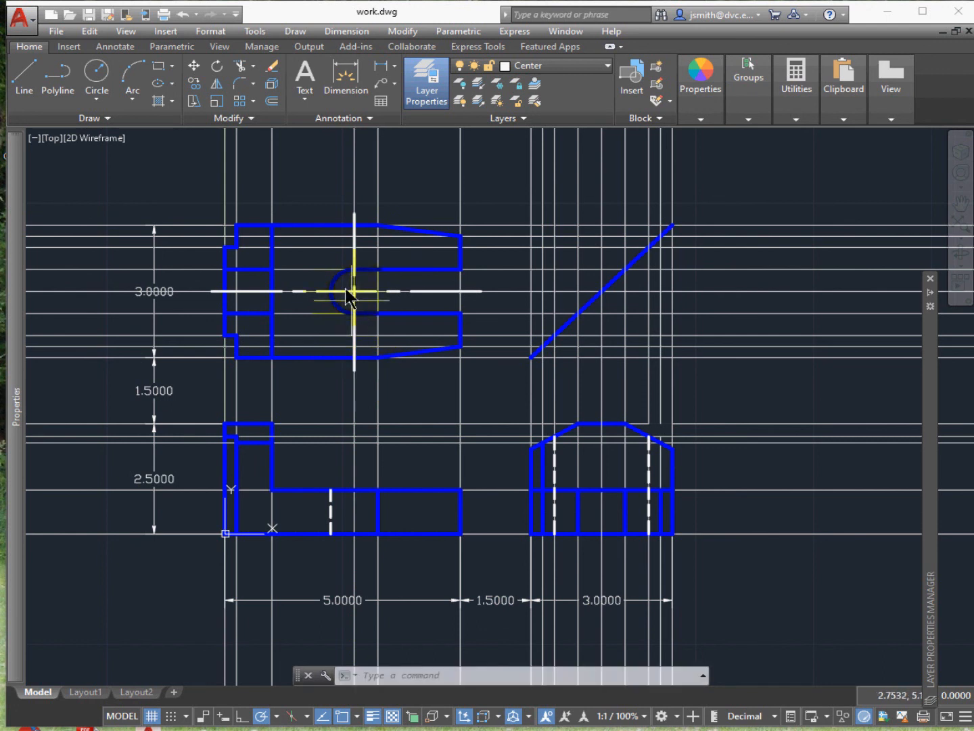
- Draw a vertical center line at X 2.75 in the front view, extending past the base block's upper and lower edges
left_click(23, 82)
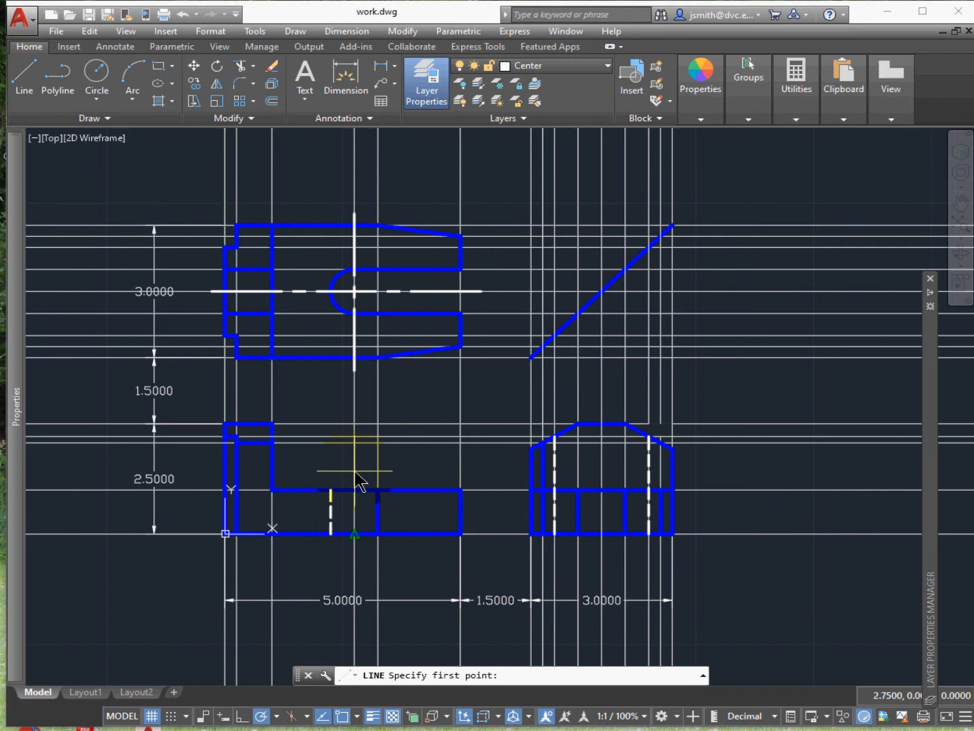
scroll(356, 496, "up", 3)
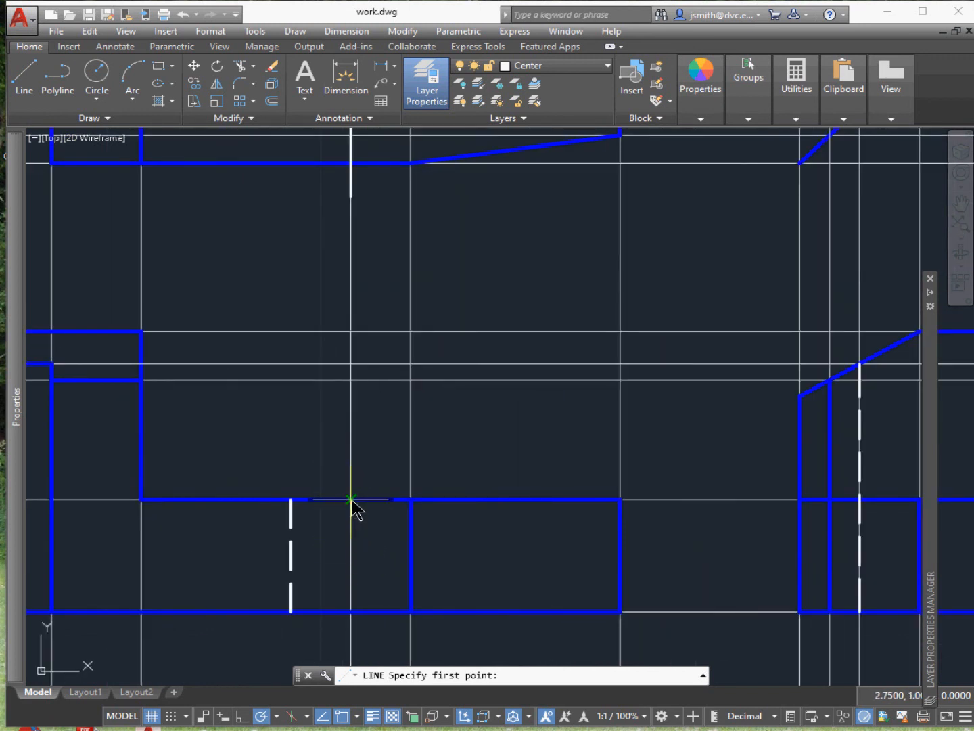
left_click(350, 463)
left_click(351, 642)
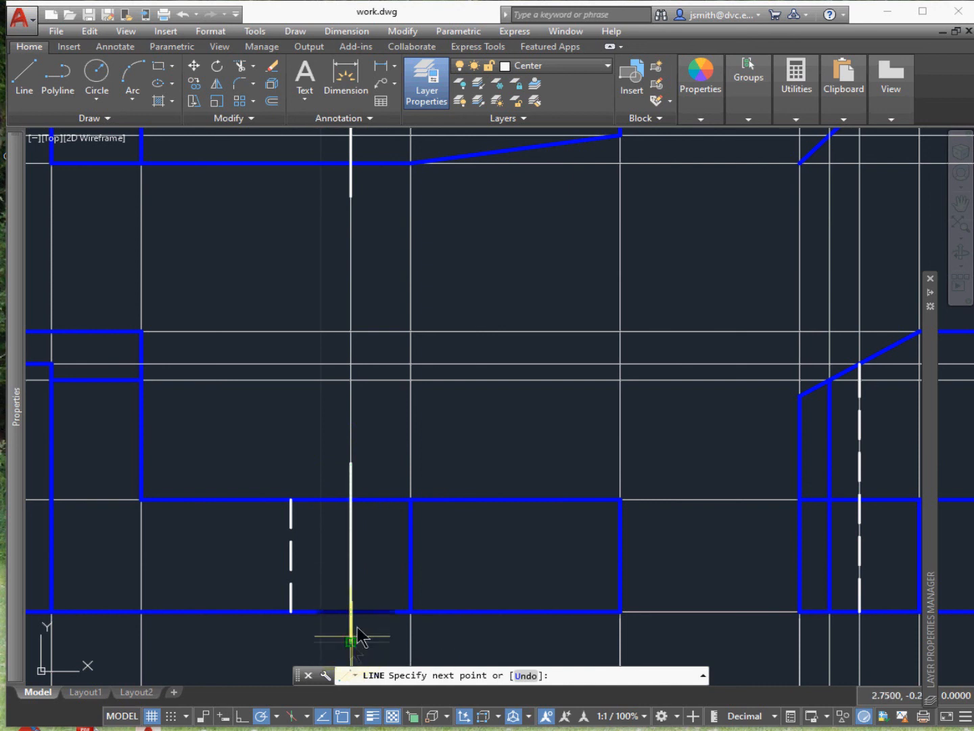
key("Escape")
- Stretch both ends of the front view's vertical center line farther beyond the base block, then deselect it
left_click(351, 478)
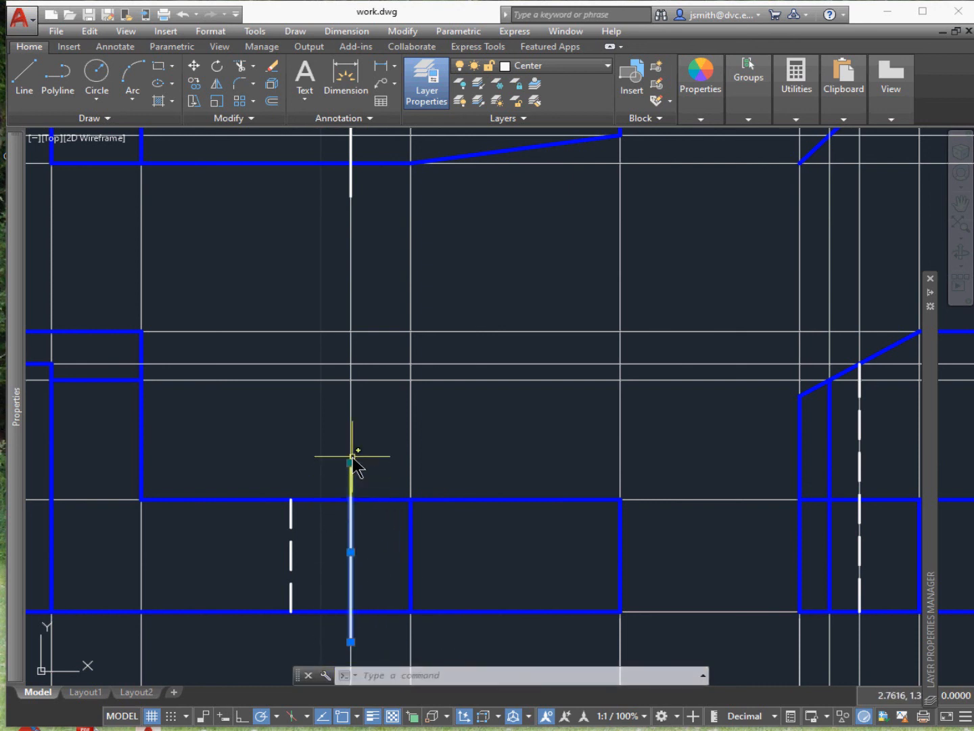
left_click(350, 462)
left_click(350, 435)
scroll(388, 501, "down", 4)
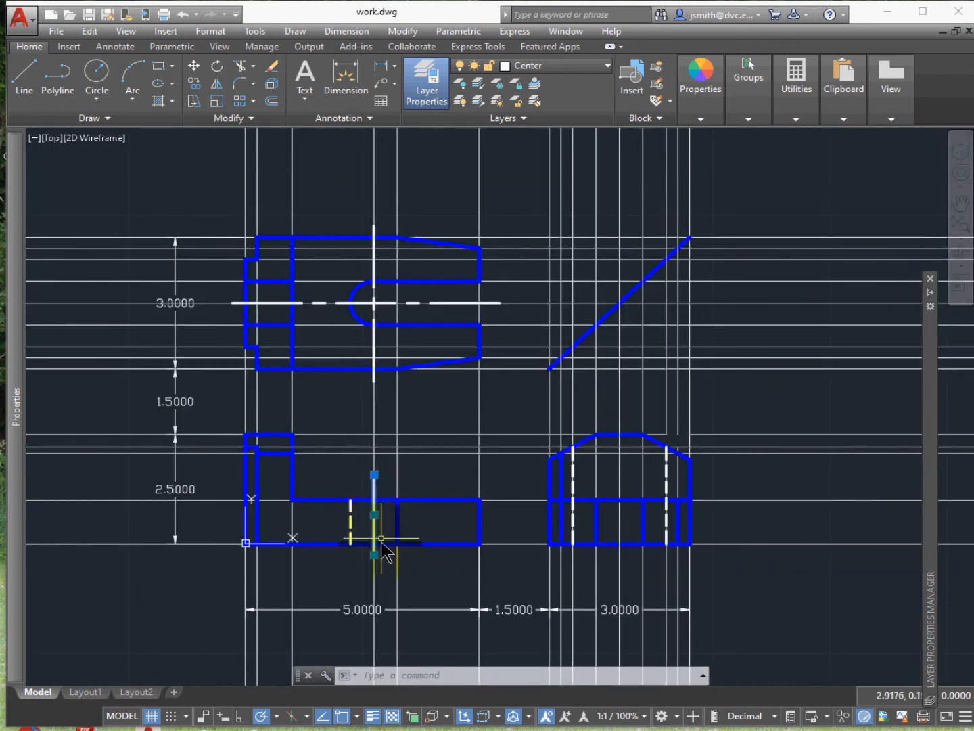
left_click(375, 555)
scroll(391, 555, "up", 2)
scroll(390, 552, "down", 2)
key("Escape")
- Draw a vertical center line through the middle of the side view, extending past its upper and lower edges
left_click(28, 76)
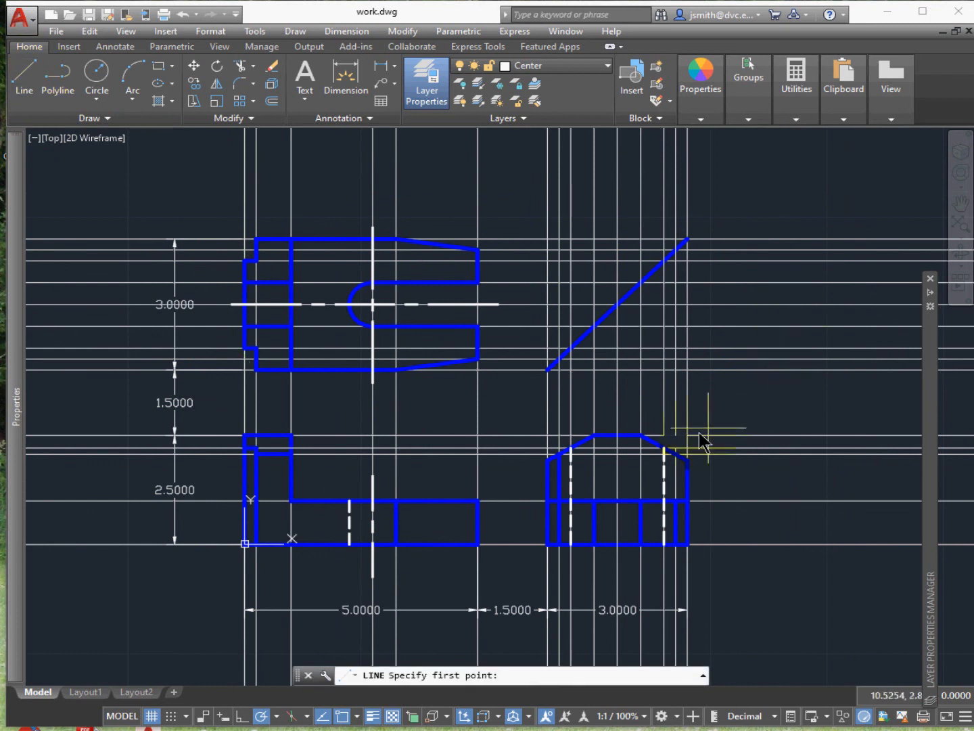
left_click(618, 420)
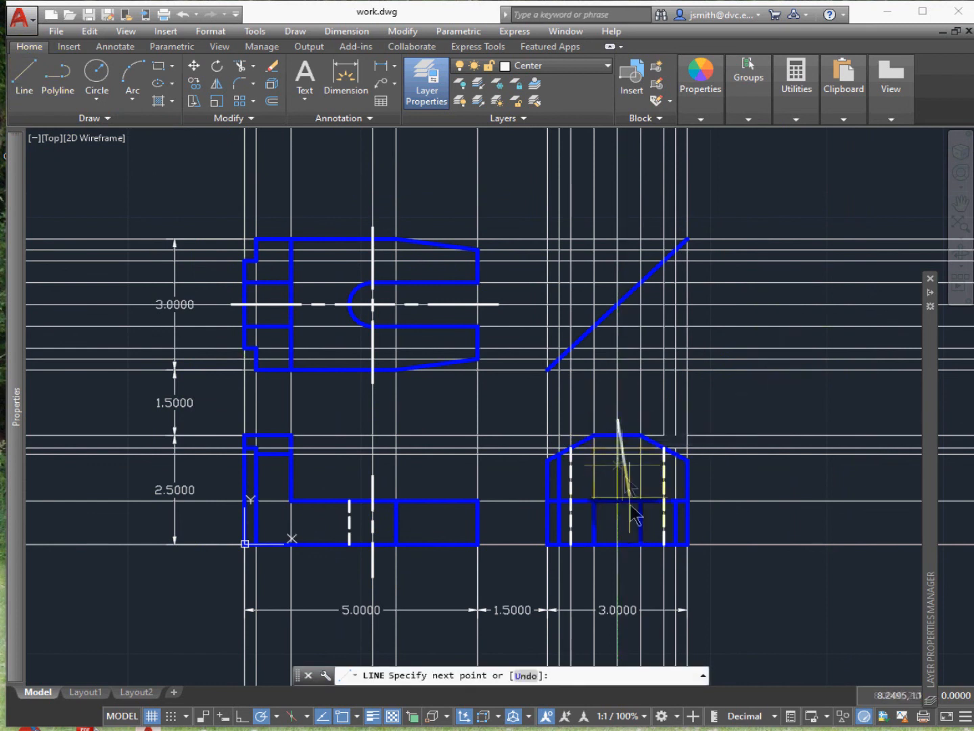
left_click(618, 566)
key("Return")
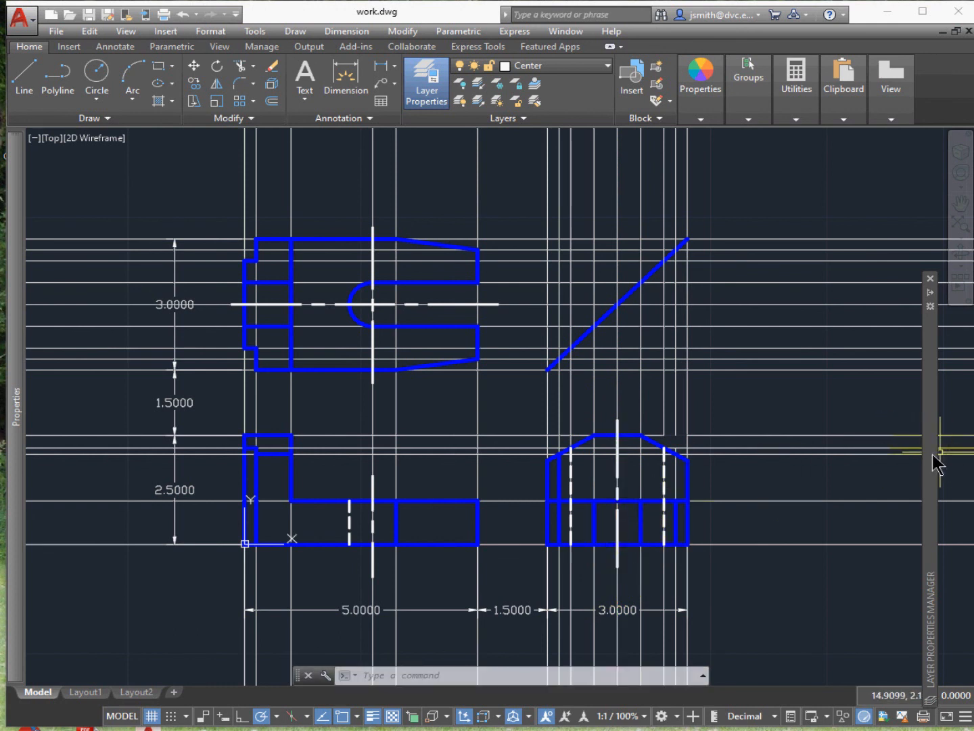
- Start plotting the drawing with AutoCAD PDF (High Quality Print).pc3 as the plotter
mouse_move(932, 453)
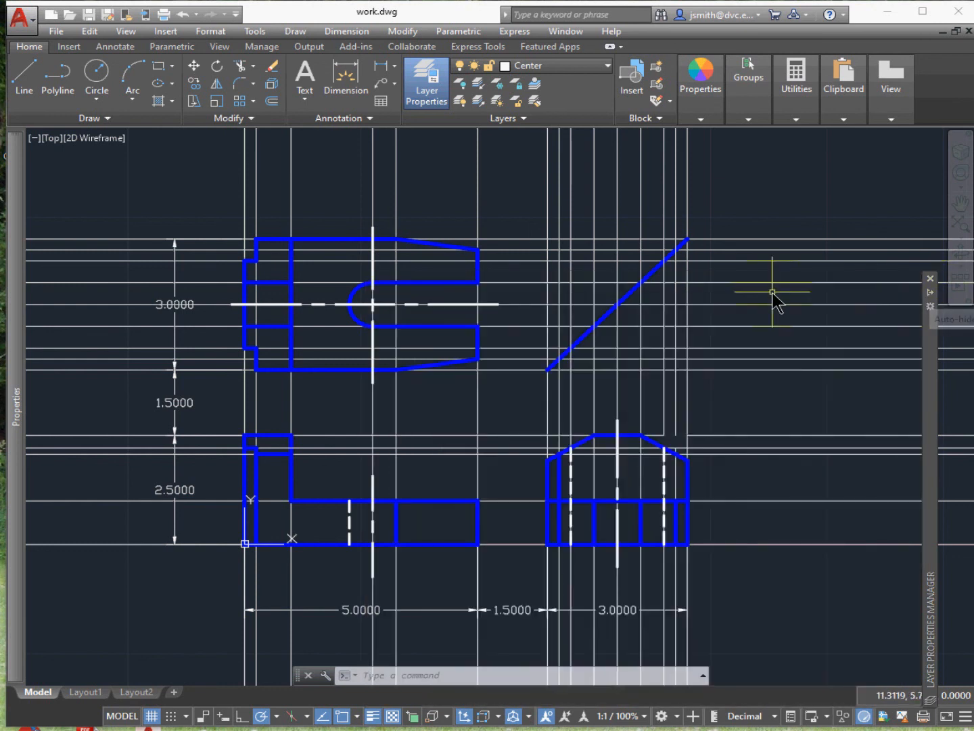
left_click(61, 32)
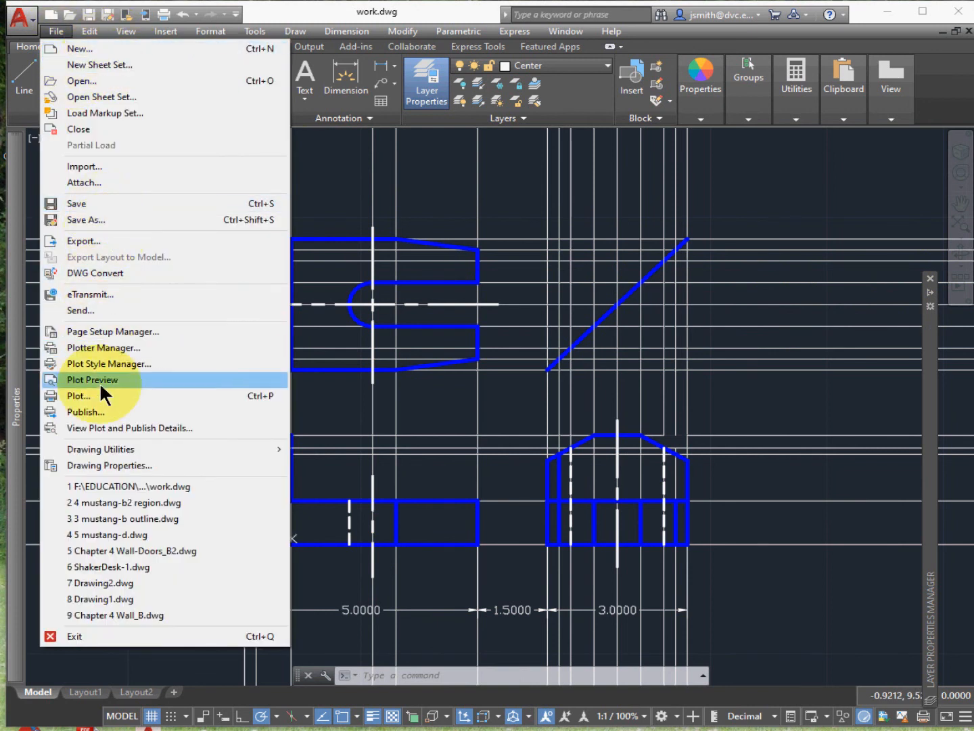
left_click(100, 391)
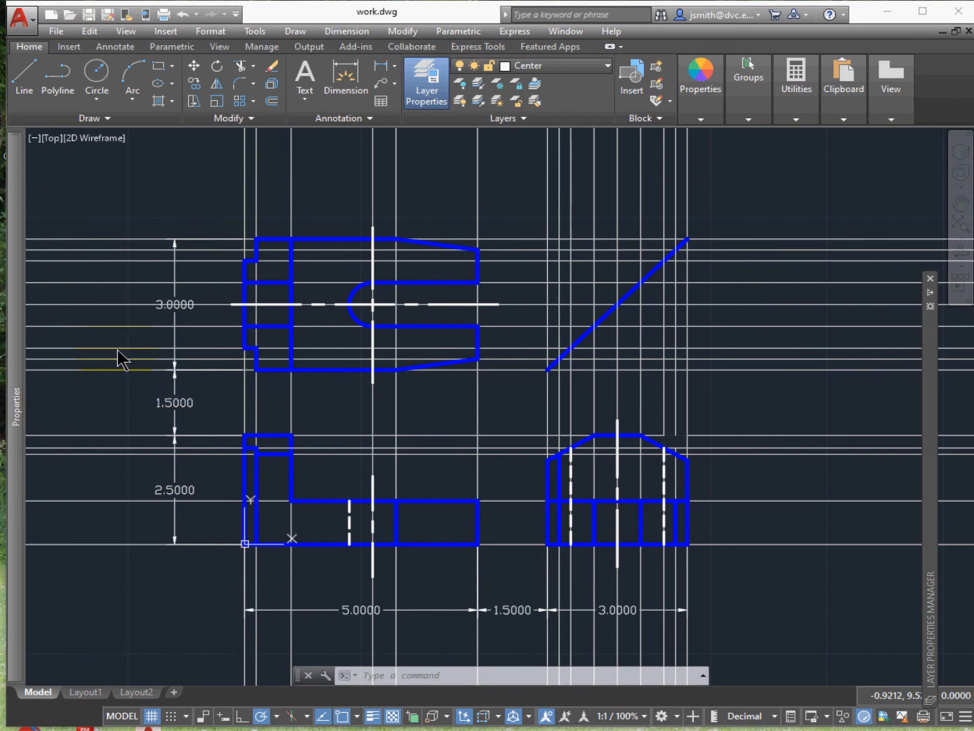
left_click(521, 261)
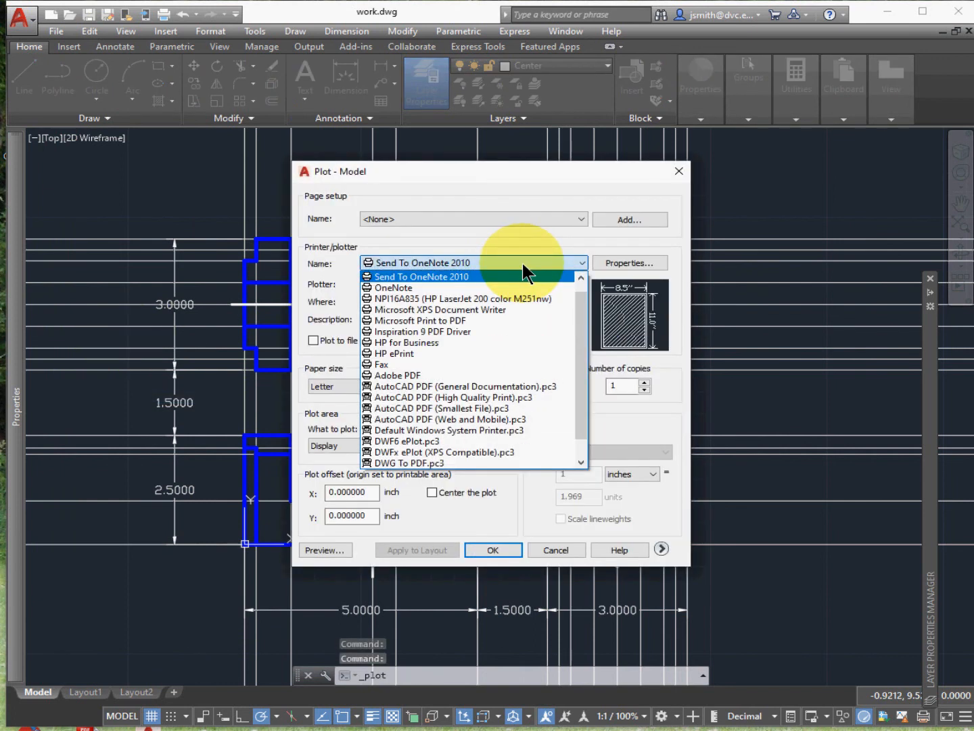
left_click(500, 398)
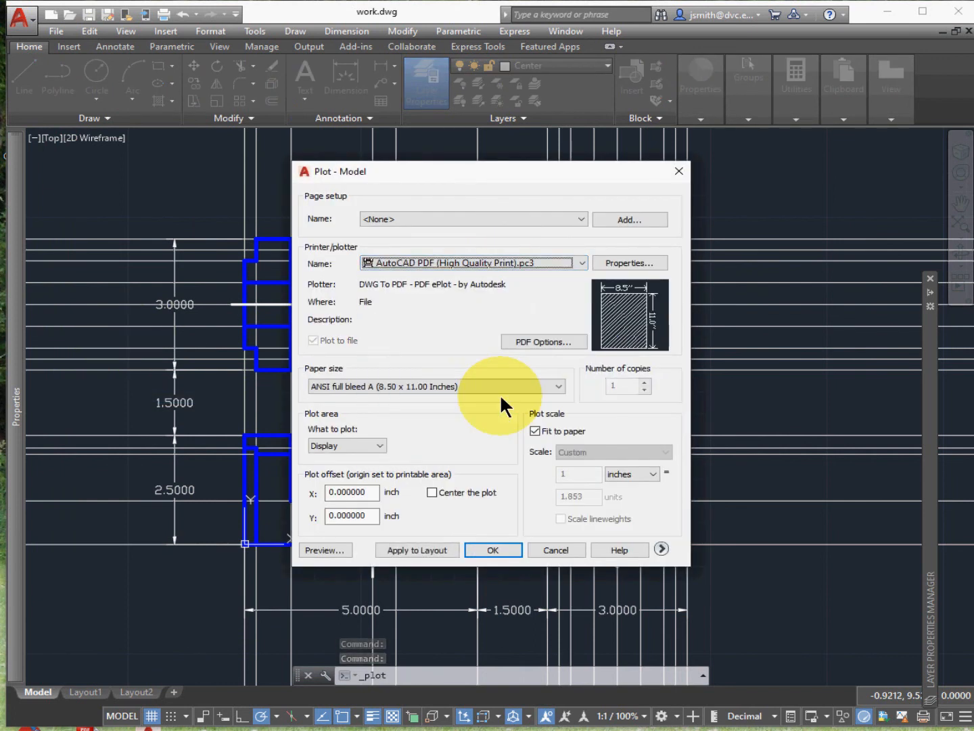
- Set the plot area to a window enclosing all three views, the miter line and the dimensions, and preview the plot
left_click(370, 446)
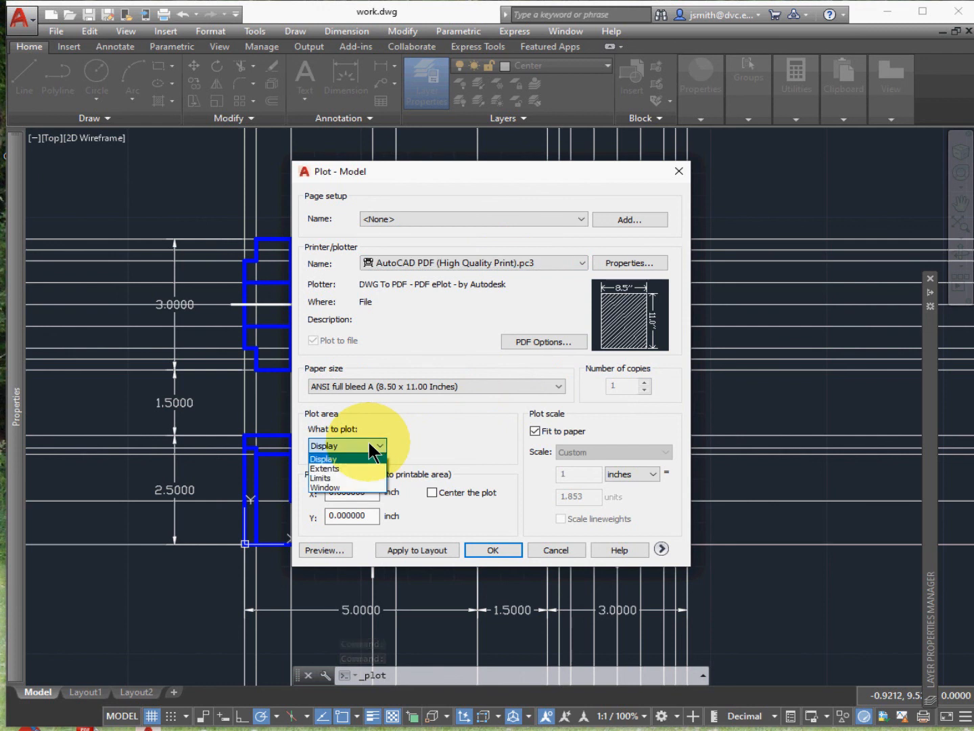
left_click(353, 486)
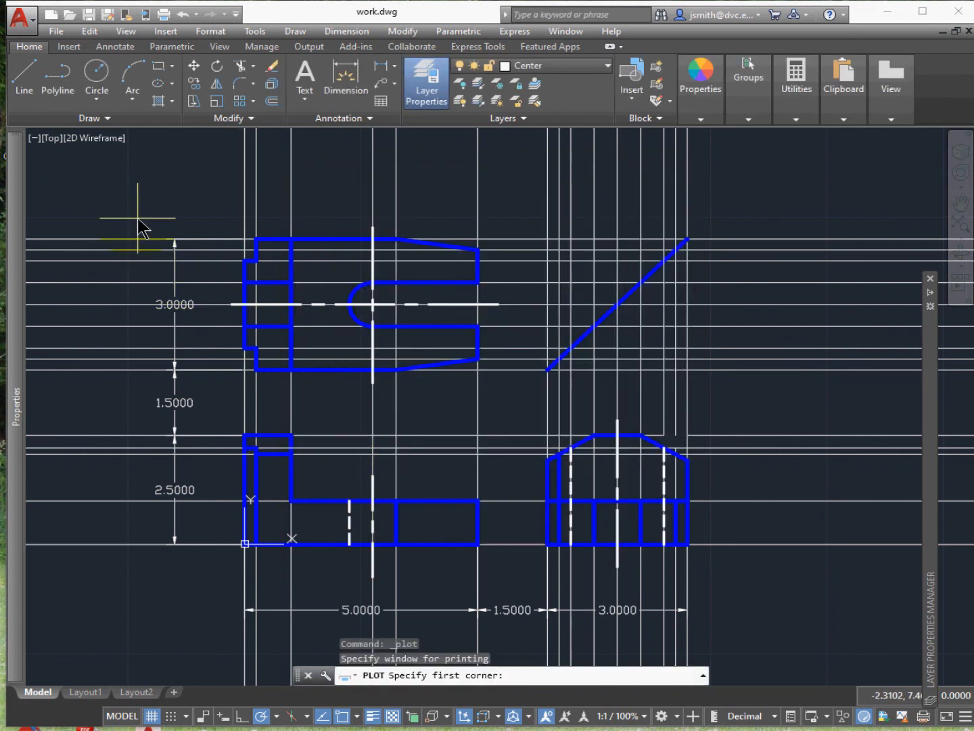
left_click(138, 214)
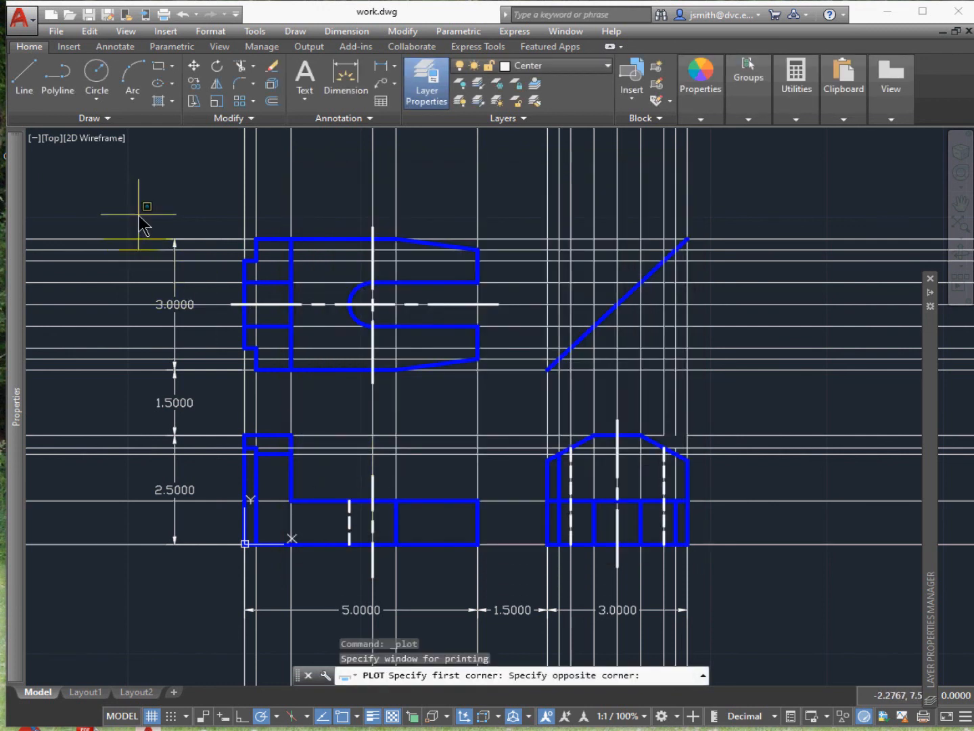
left_click(721, 634)
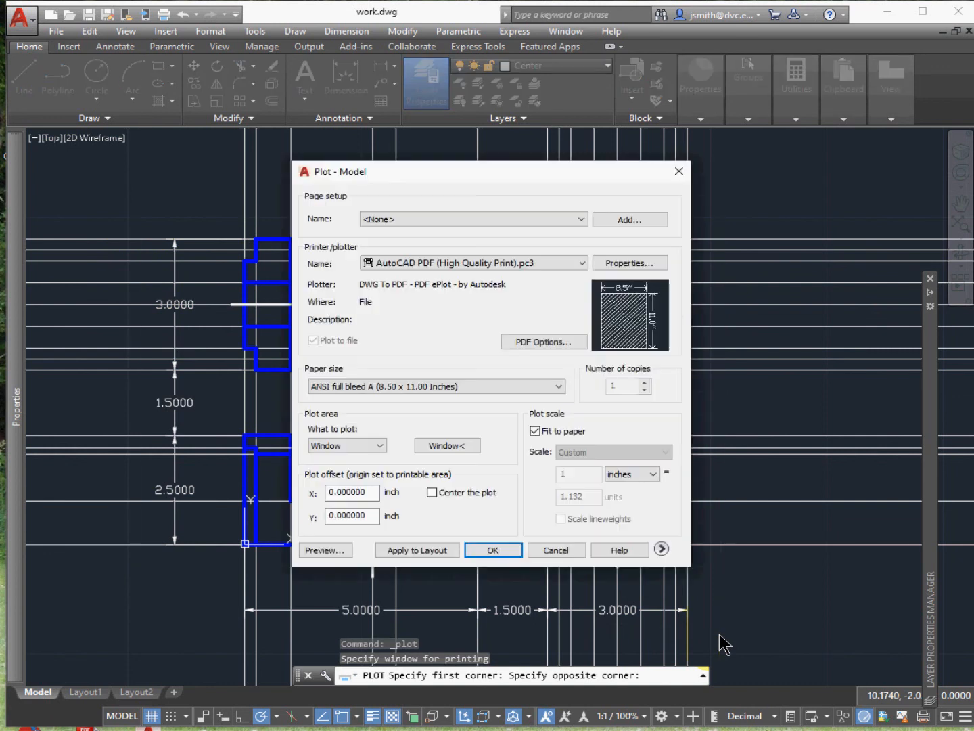
left_click(342, 550)
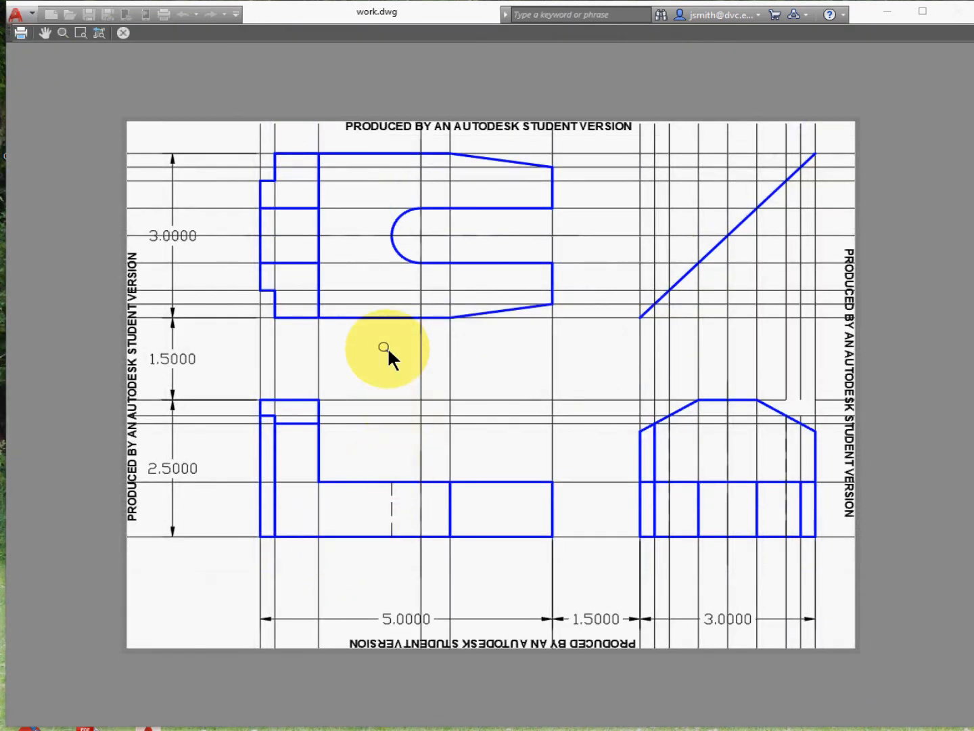
- Plot the previewed sheet and save it to the Desktop as a PDF named TheLocatorPart
left_click(29, 33)
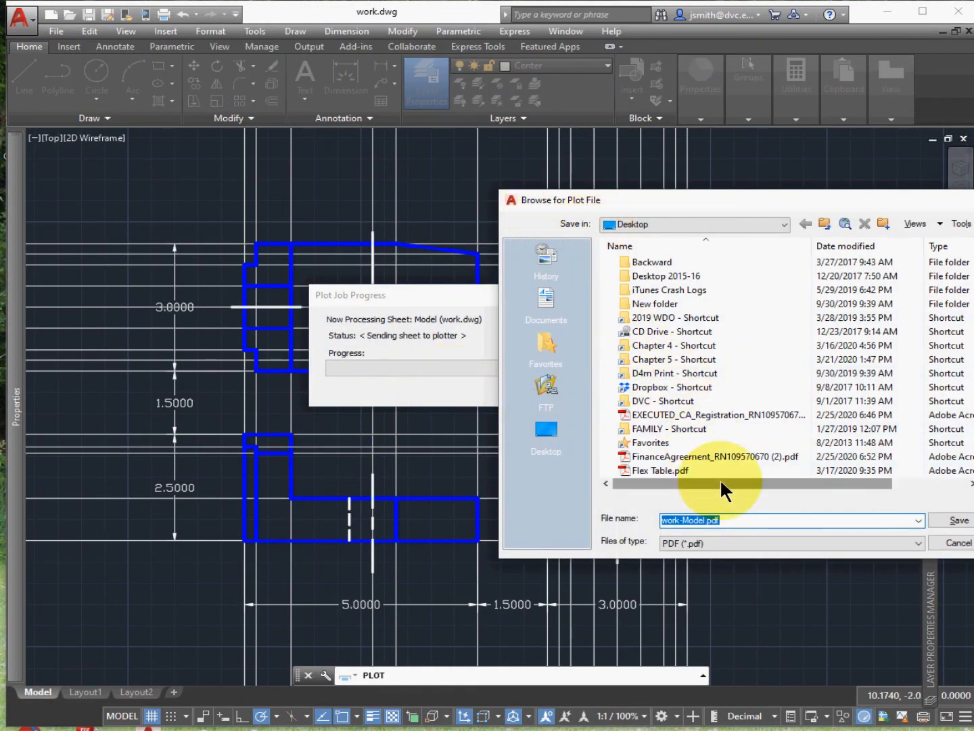
type("TheLocator")
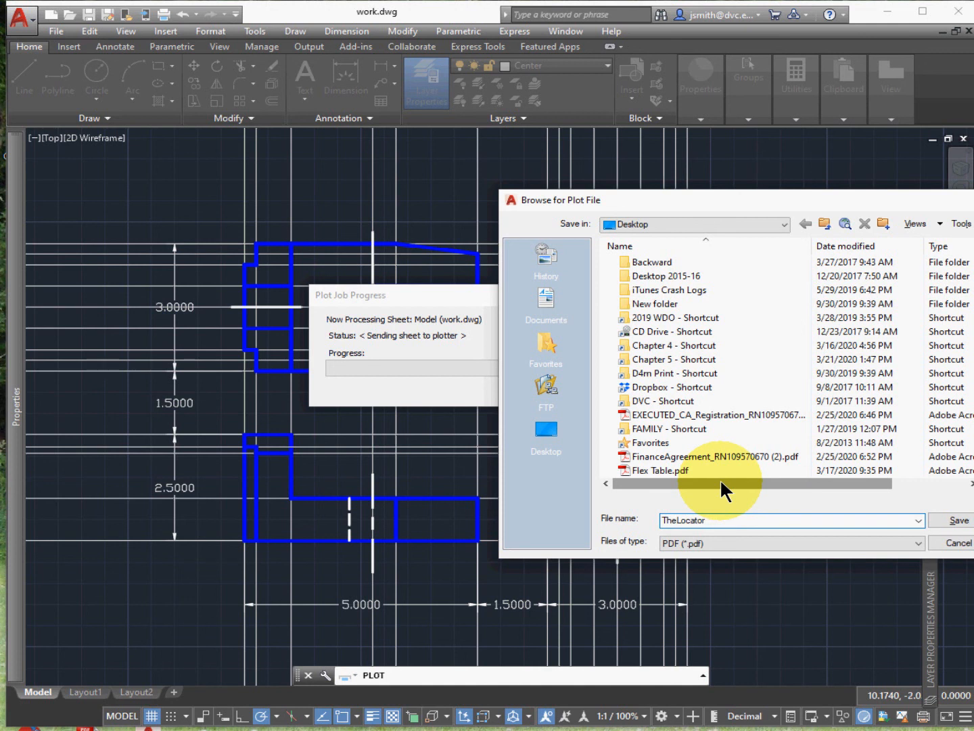
type("Part")
left_click(957, 520)
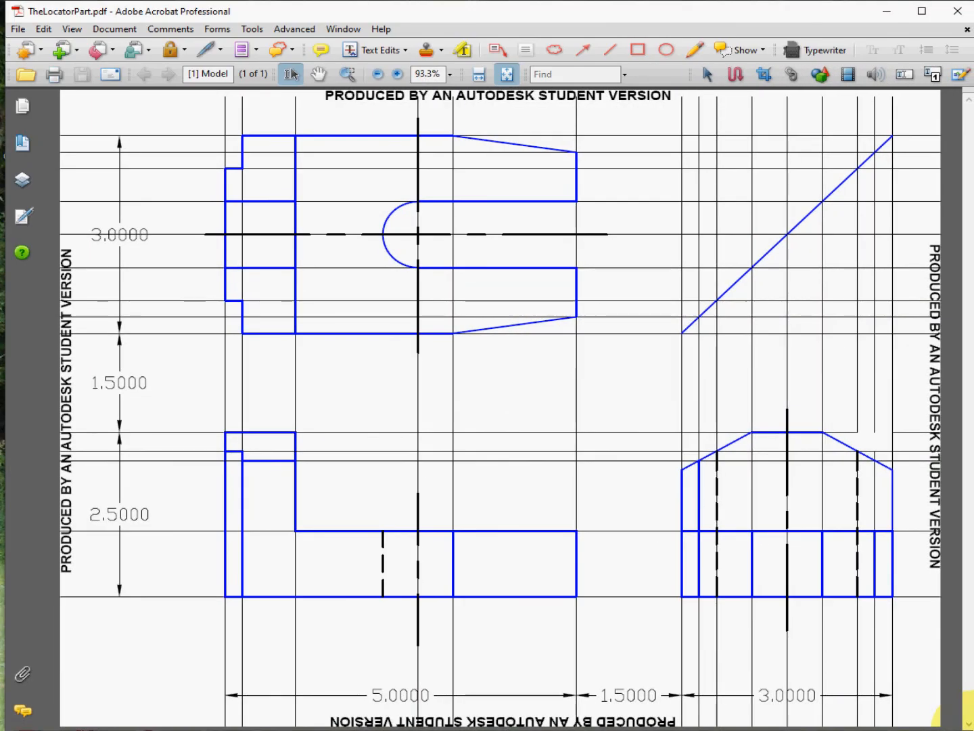